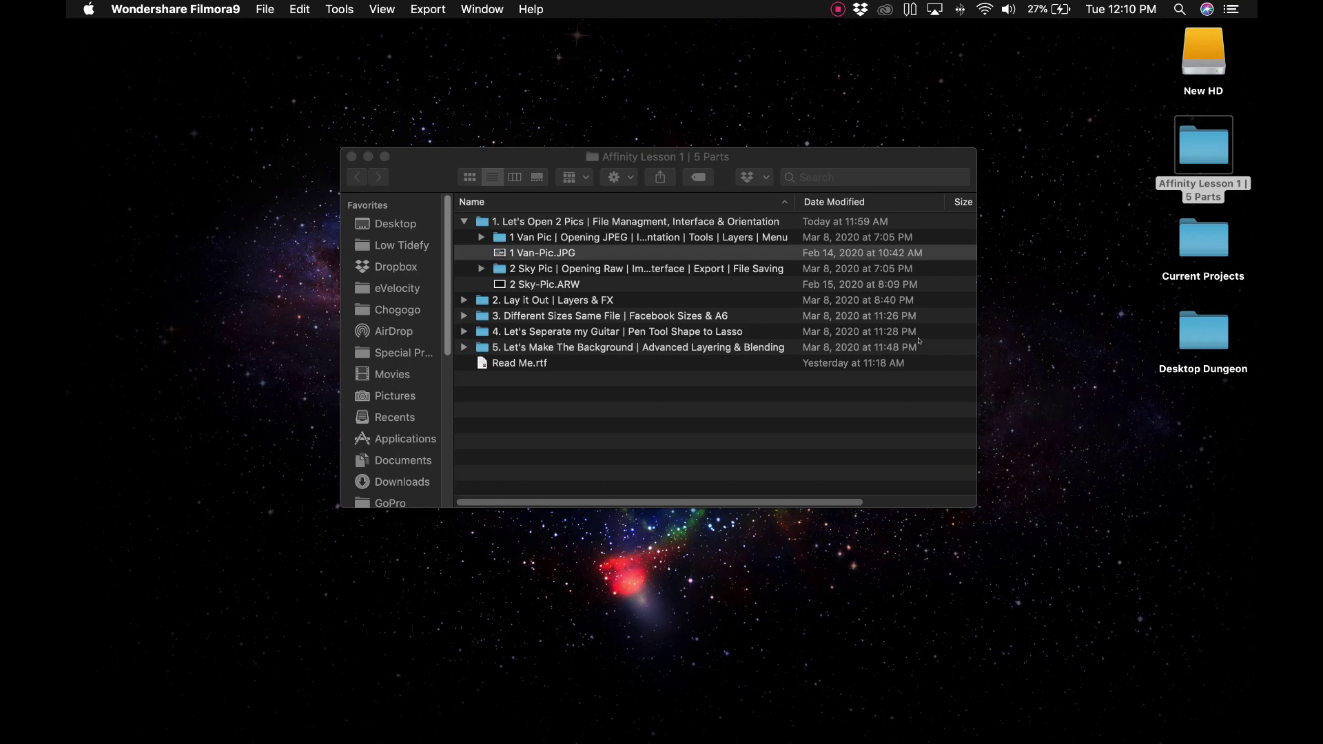
Step: Select 1 Van-Pic.JPG in the Finder lesson folder, then switch to Affinity Photo
left_click(657, 381)
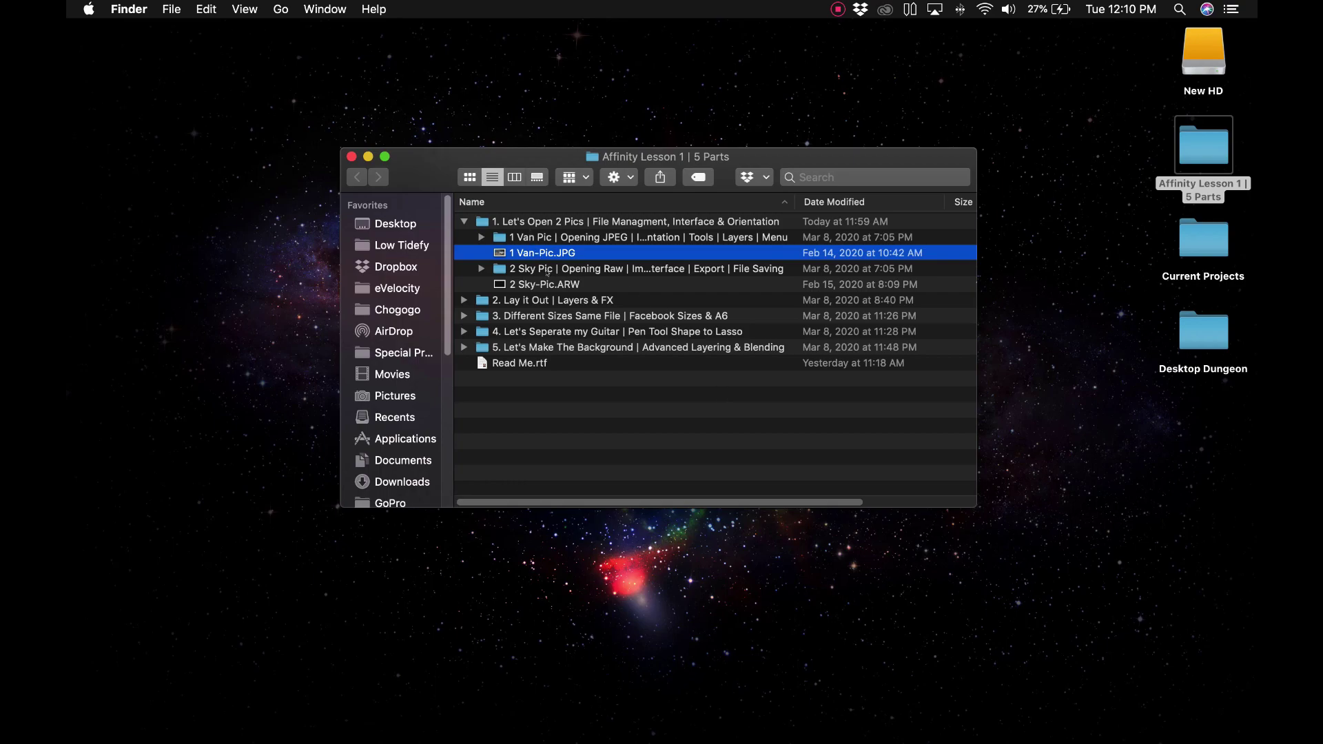
left_click(659, 569)
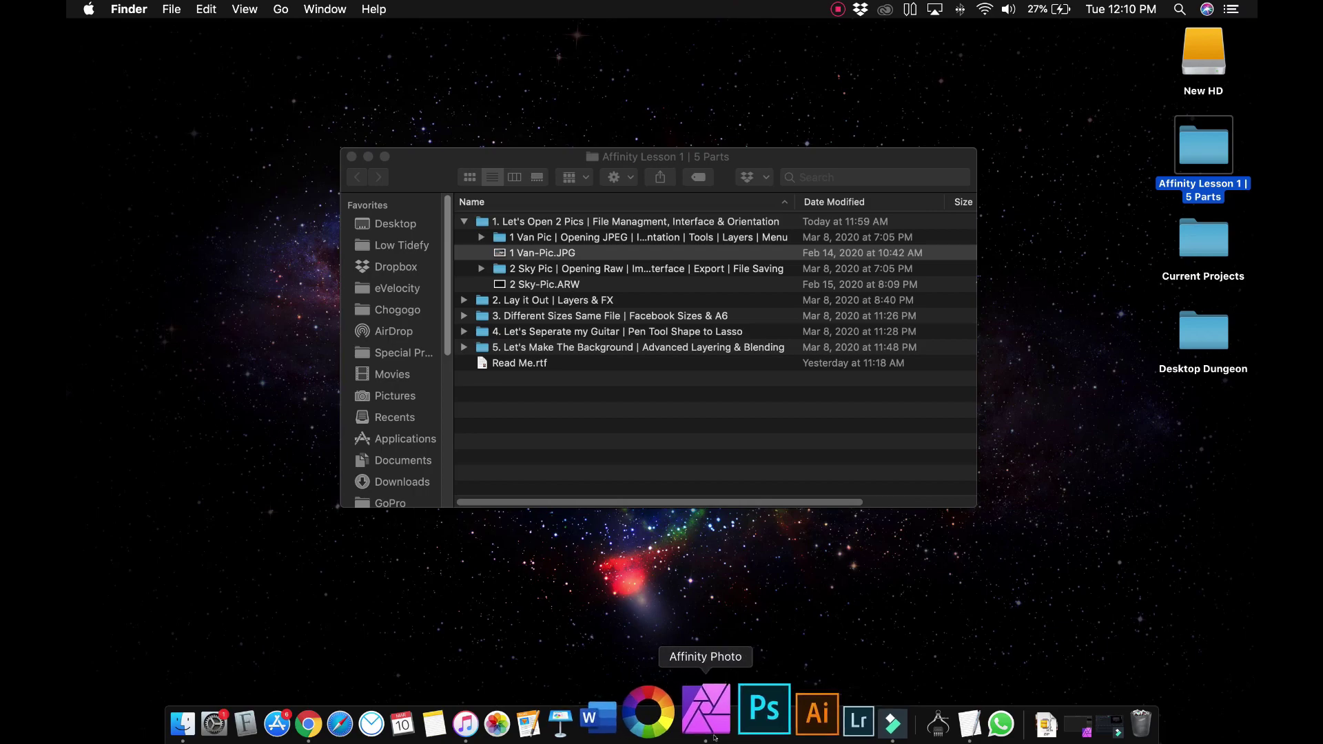
left_click(713, 718)
Step: Open 1 Van-Pic.JPG from the lesson folder as a single Background layer
left_click(213, 8)
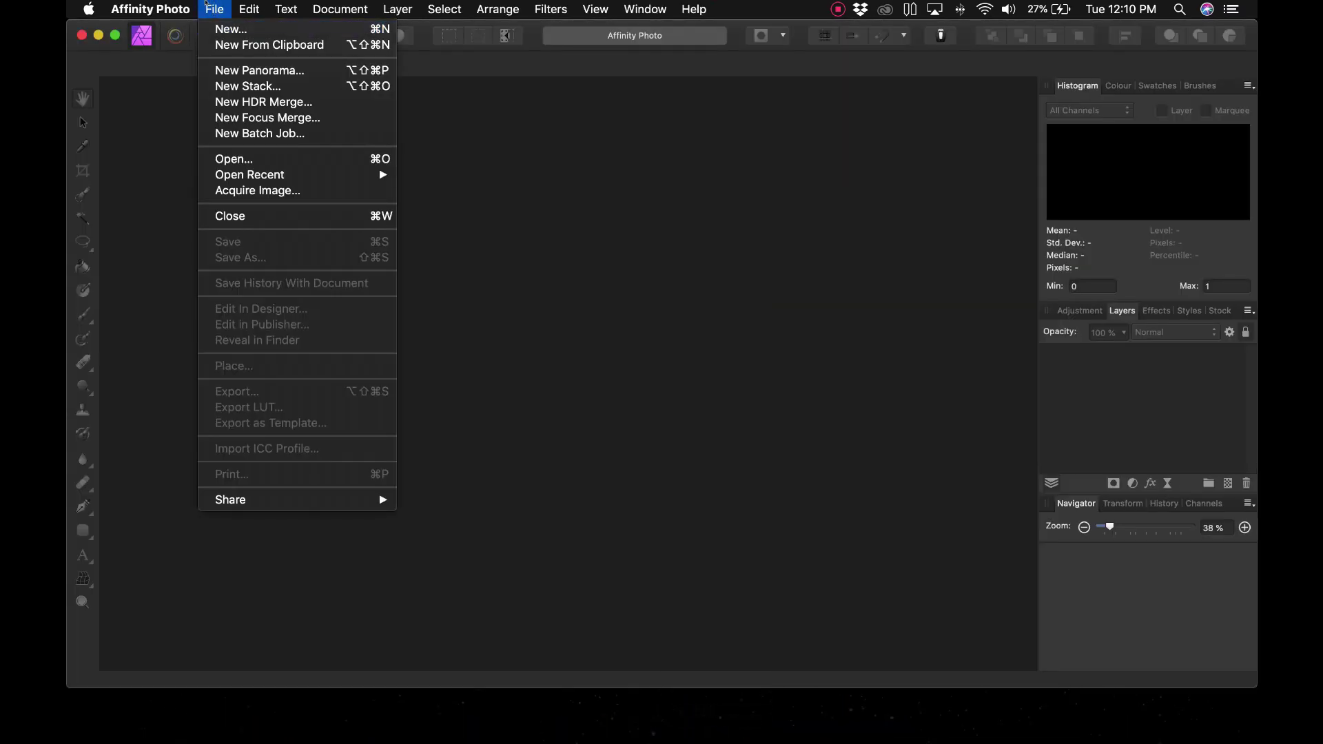
mouse_move(242, 168)
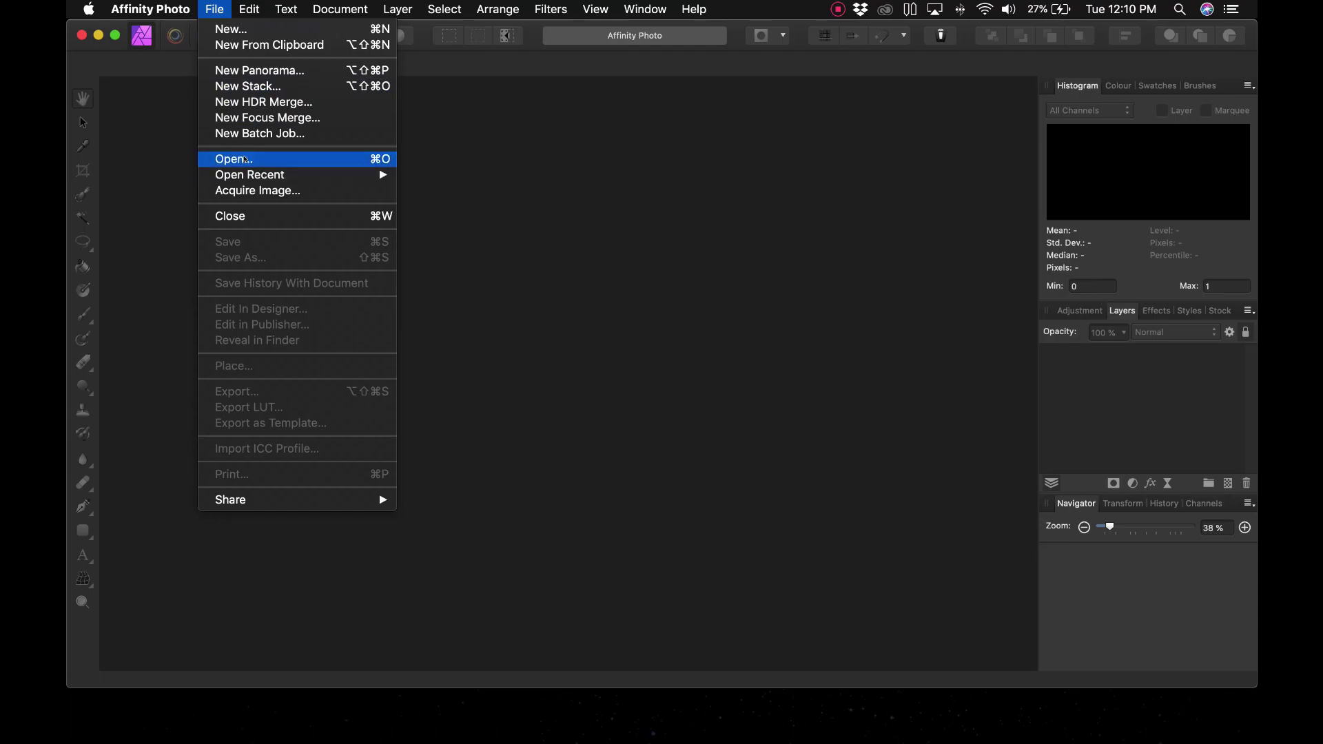
left_click(246, 160)
left_click(532, 236)
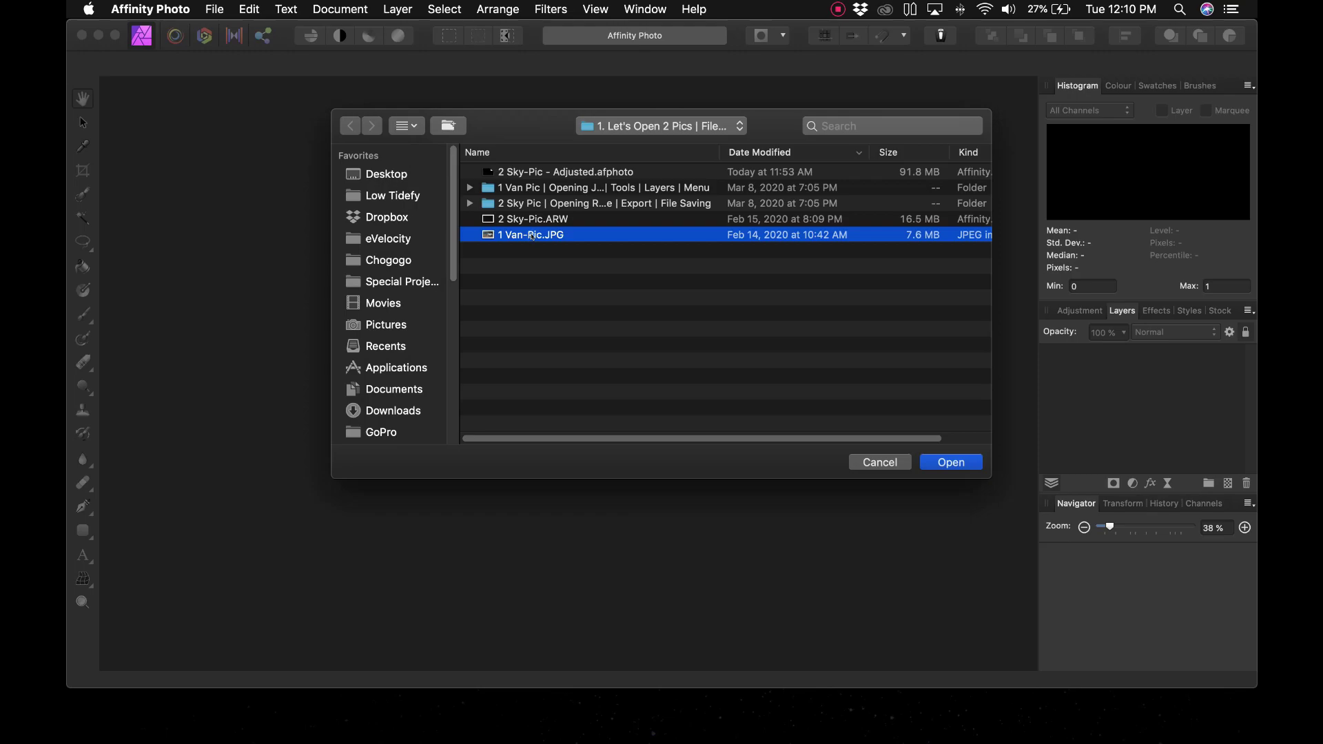
left_click(950, 463)
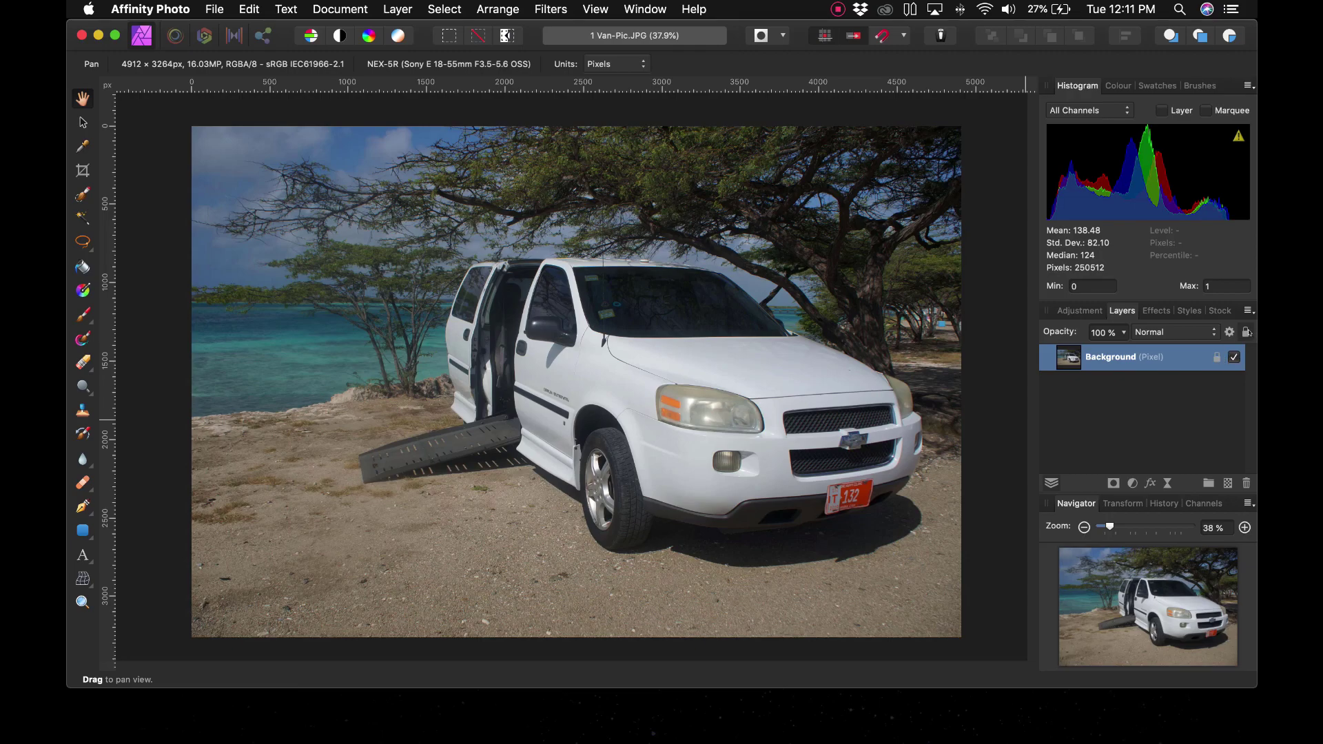
Step: Unlock the Background layer, rename it 'Van', and select it
left_click(1246, 332)
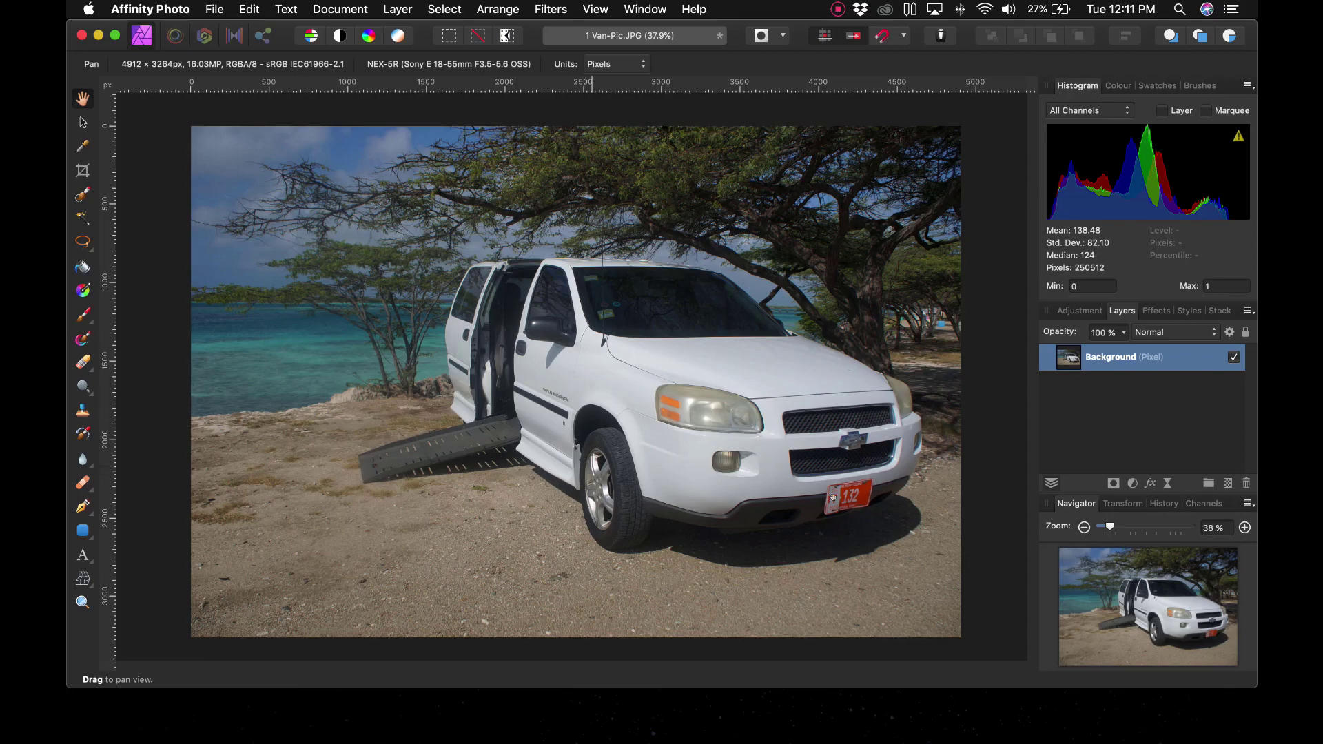
double_click(1113, 356)
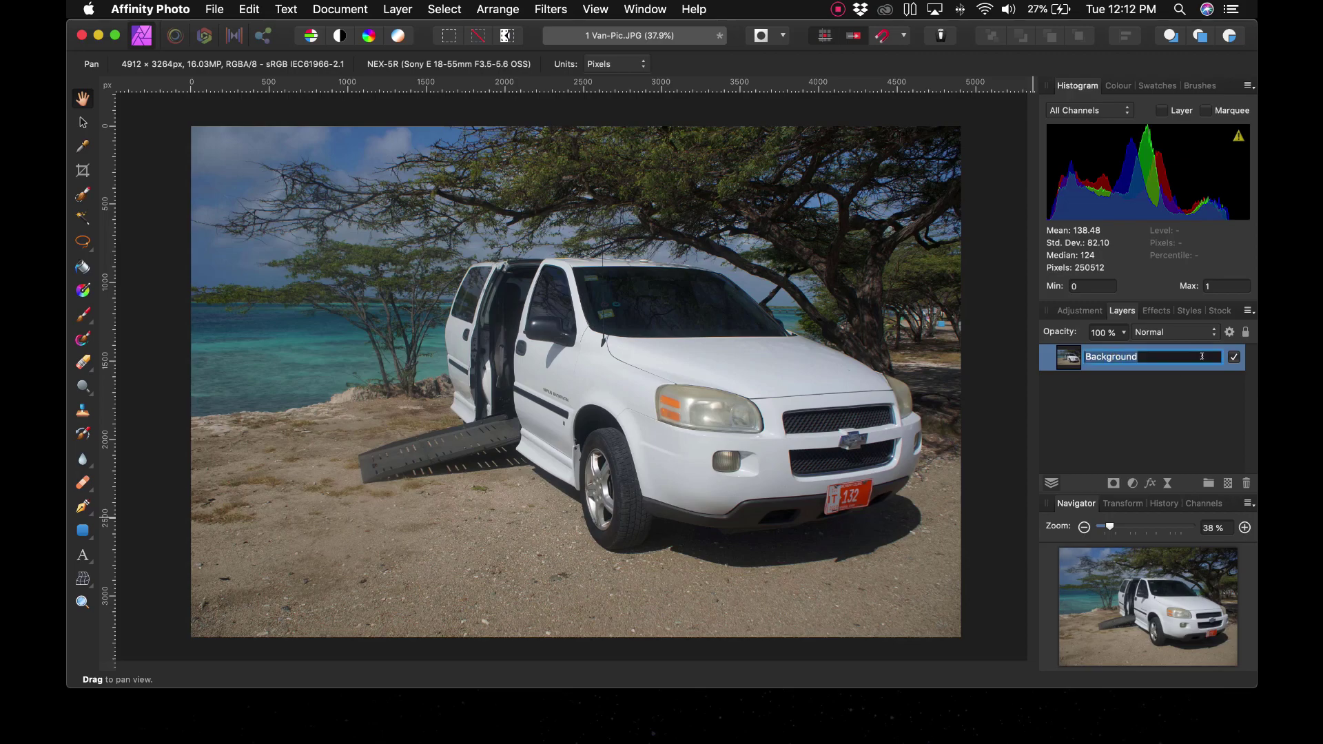
type("Van")
left_click(1163, 421)
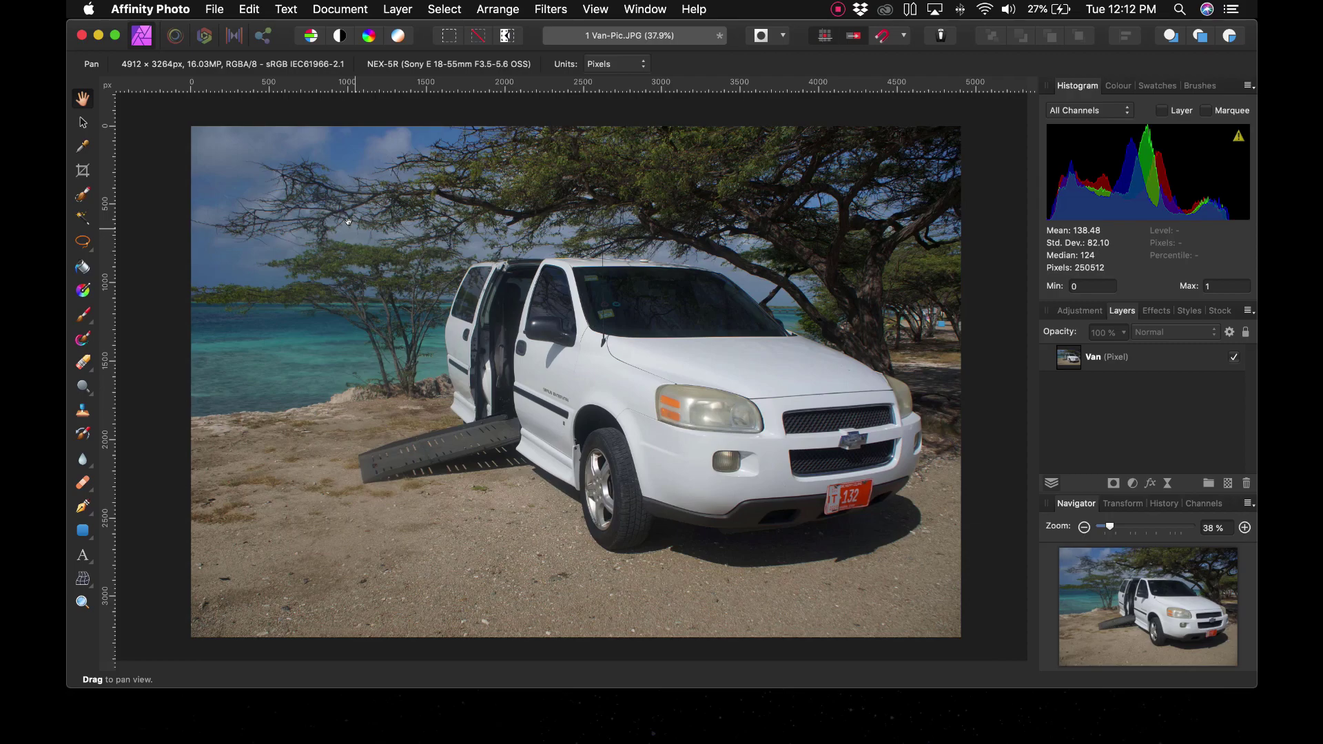
left_click(1121, 359)
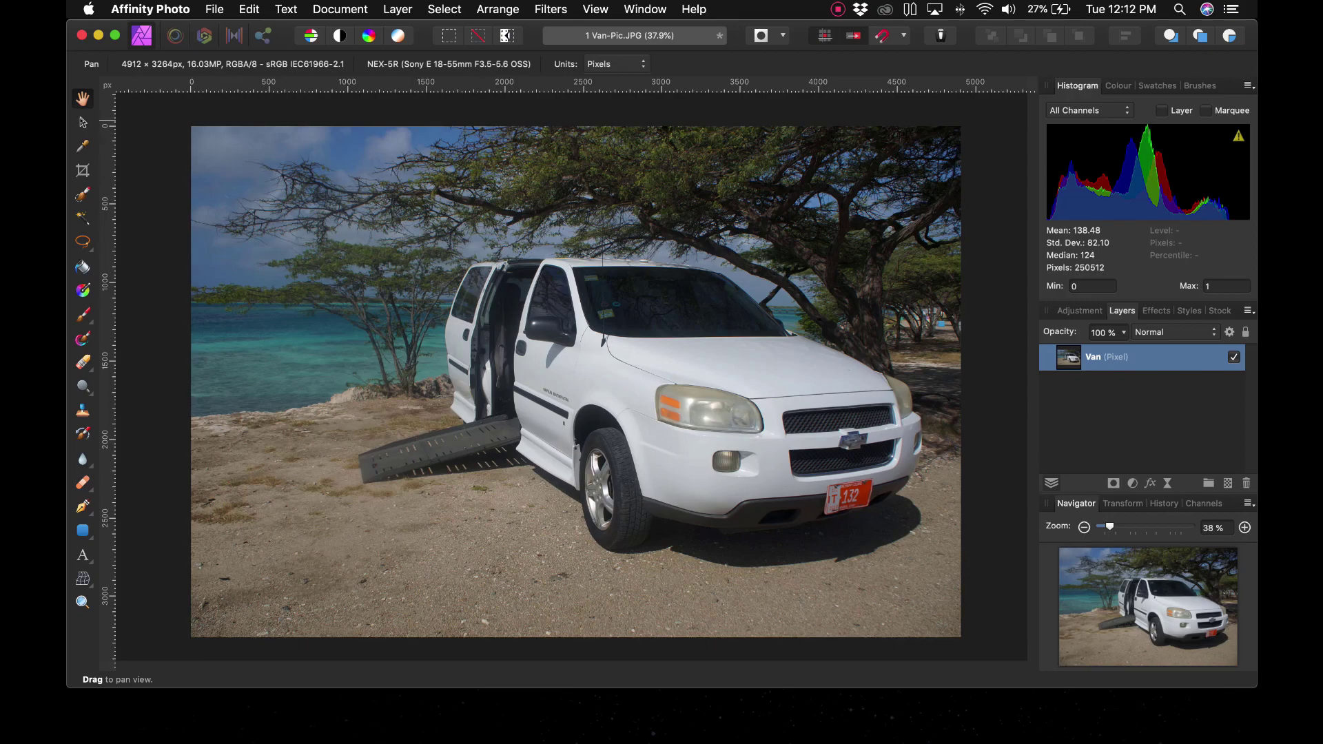
key("v")
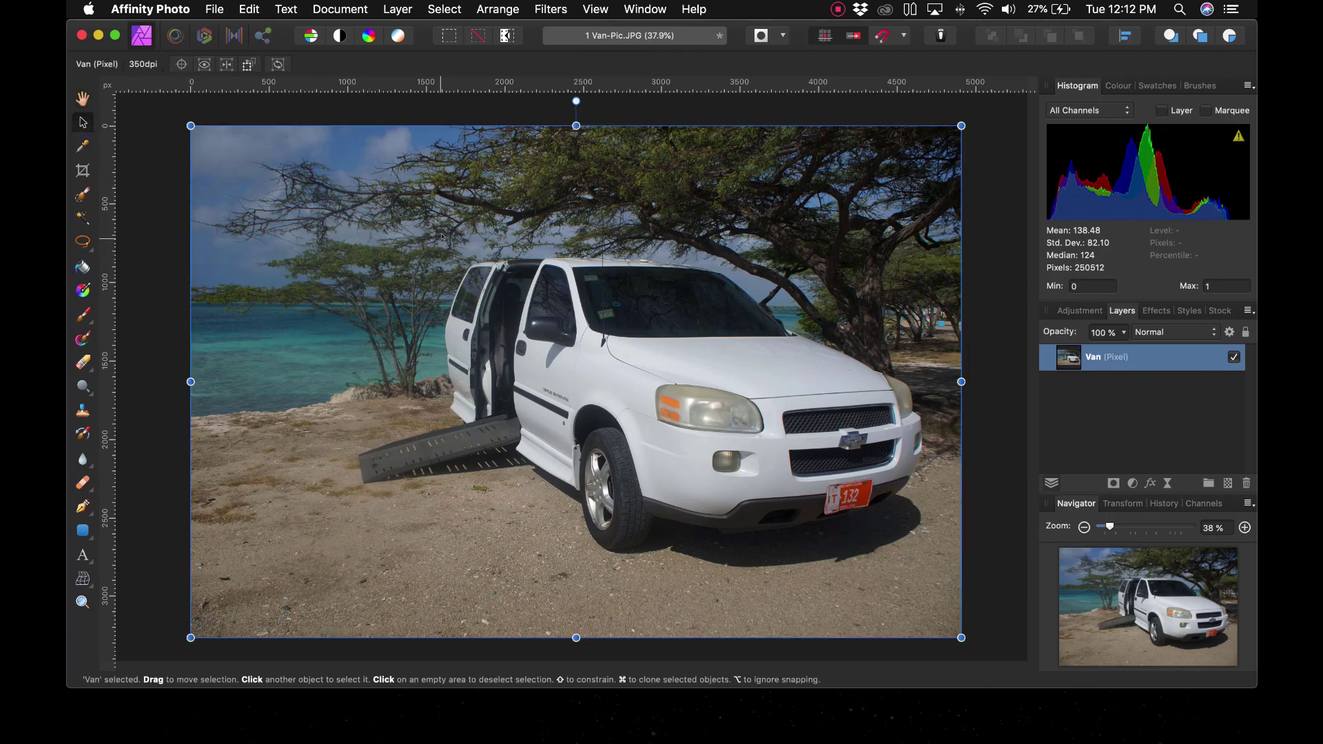
left_click_drag(534, 380, 434, 186)
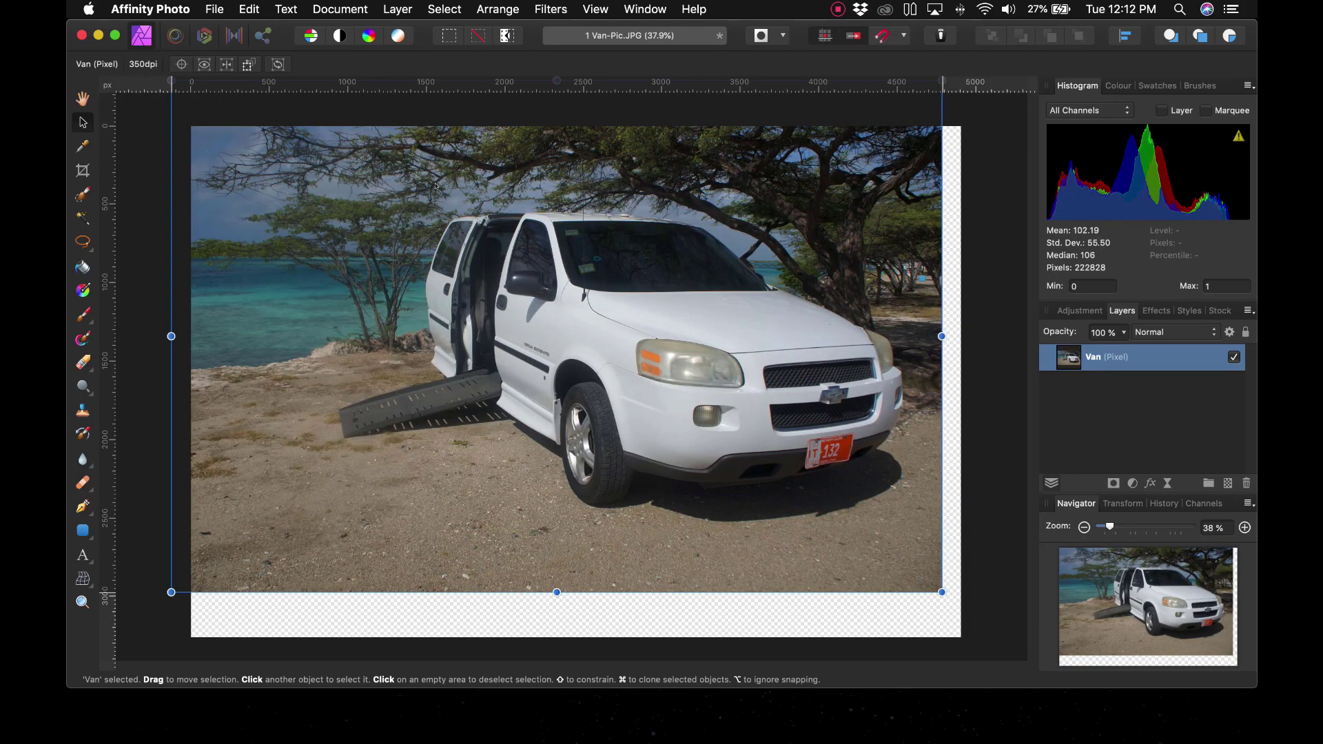
key("super+z")
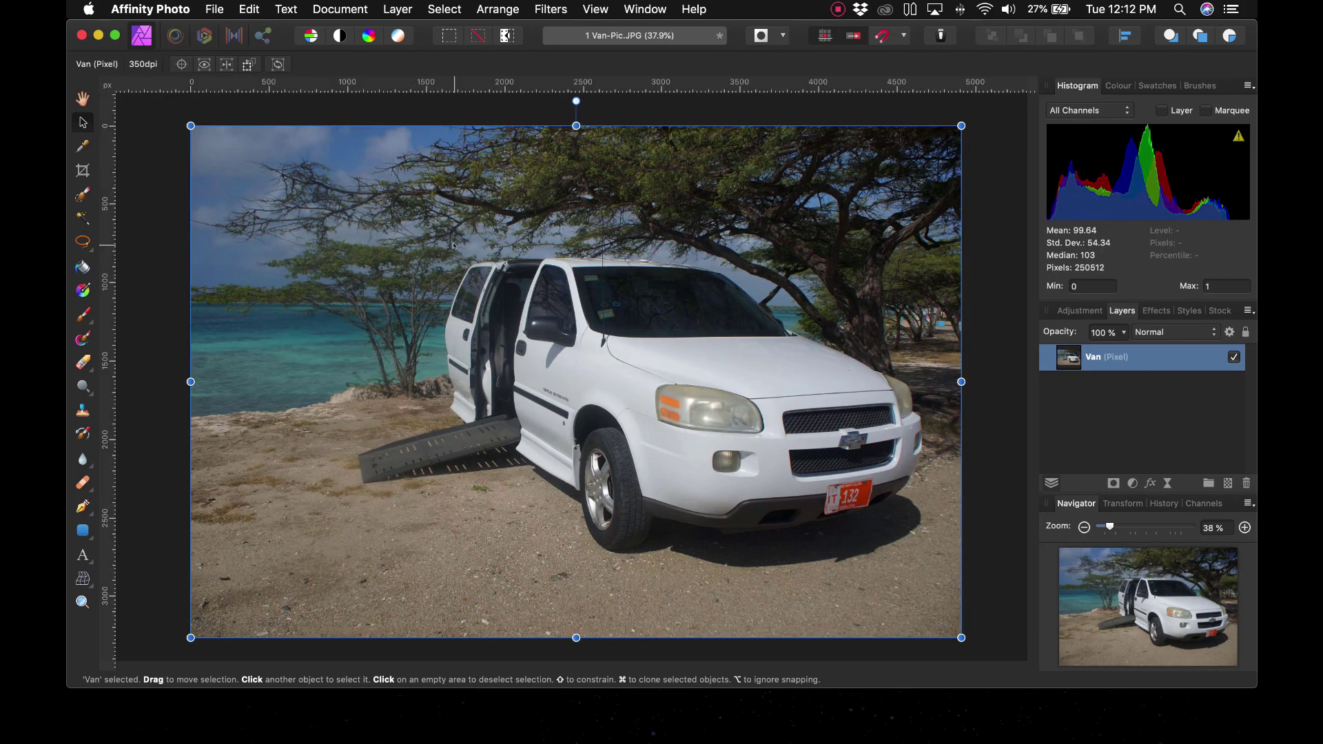
left_click_drag(454, 245, 497, 248)
key("super+z")
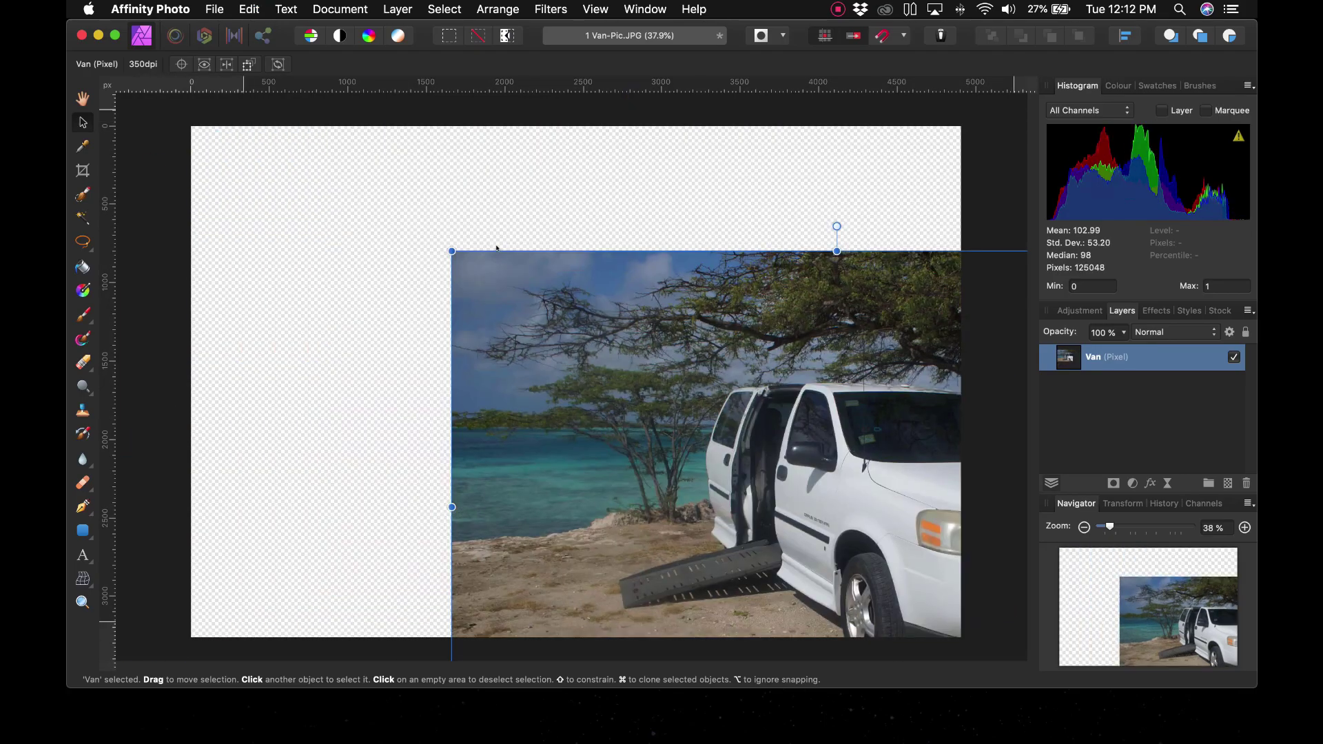
key("super+z")
left_click(142, 250)
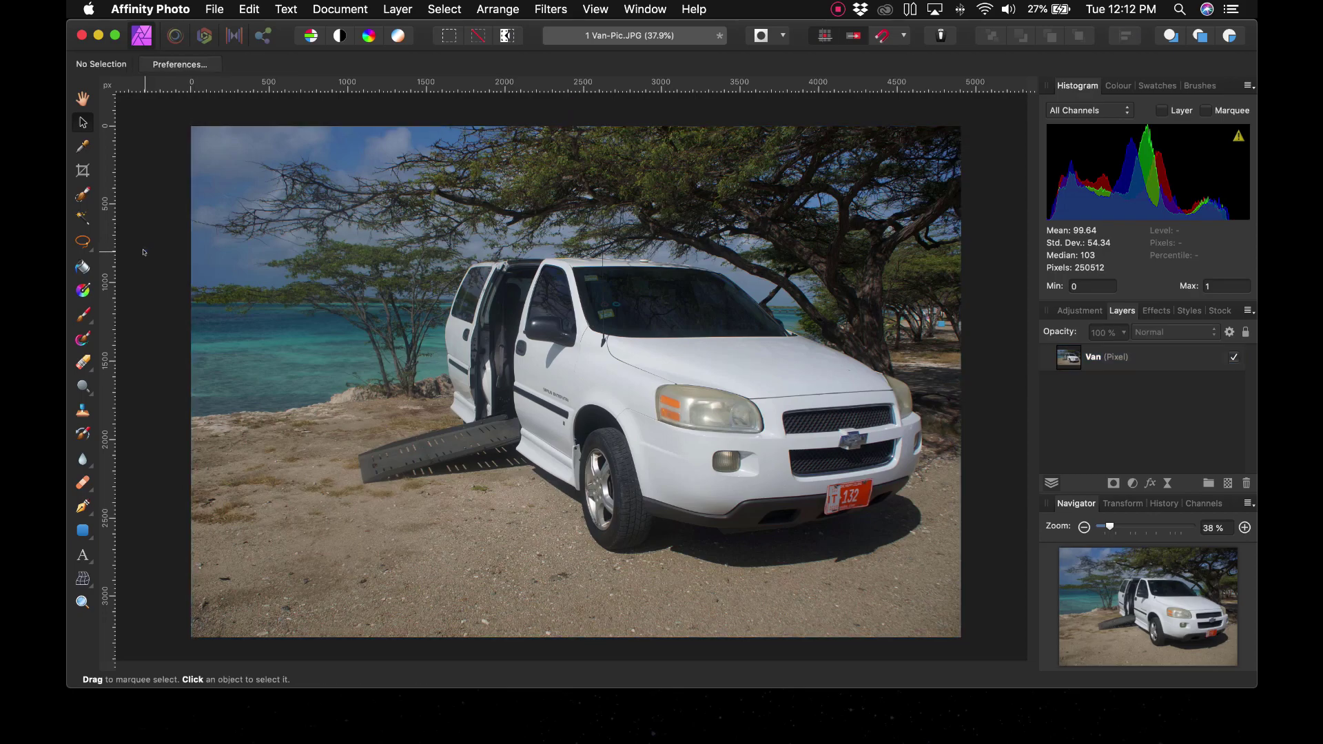
left_click(496, 235)
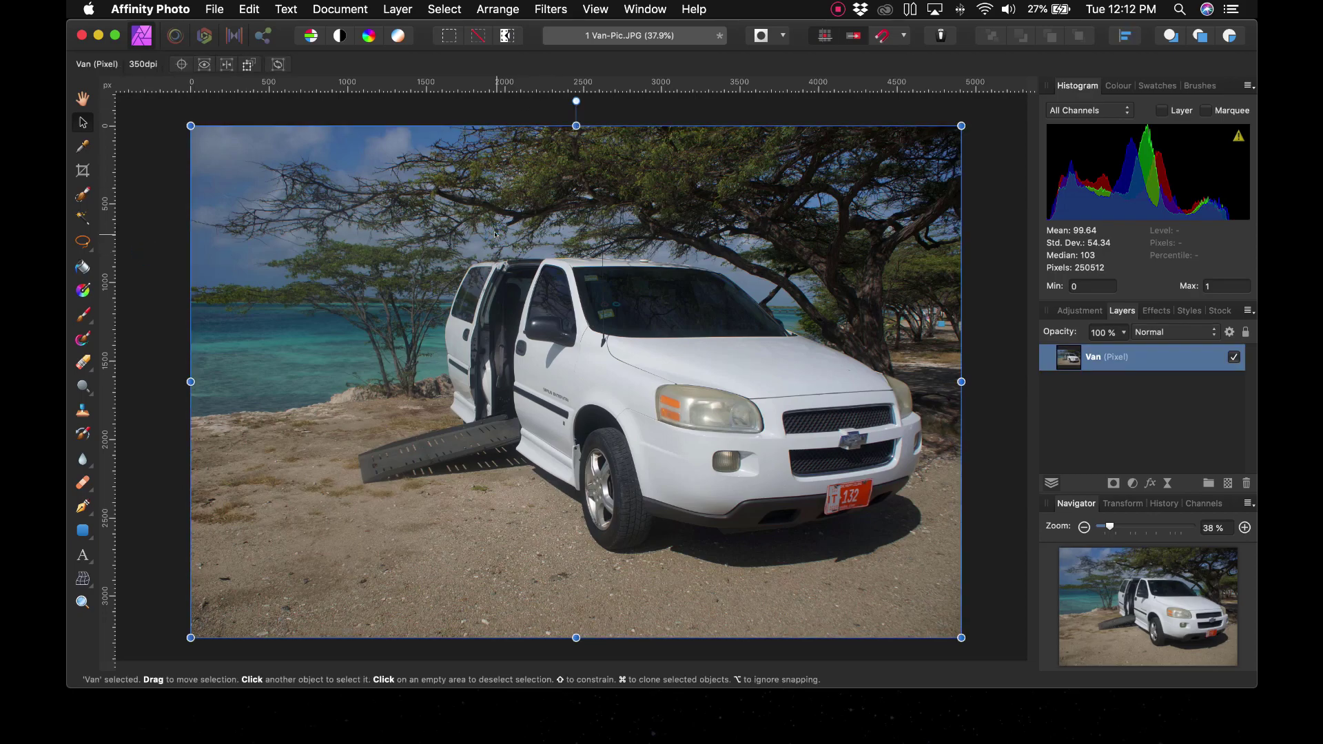
Step: Apply Auto Levels and Auto Colours to the Van layer, then deselect it
left_click(312, 35)
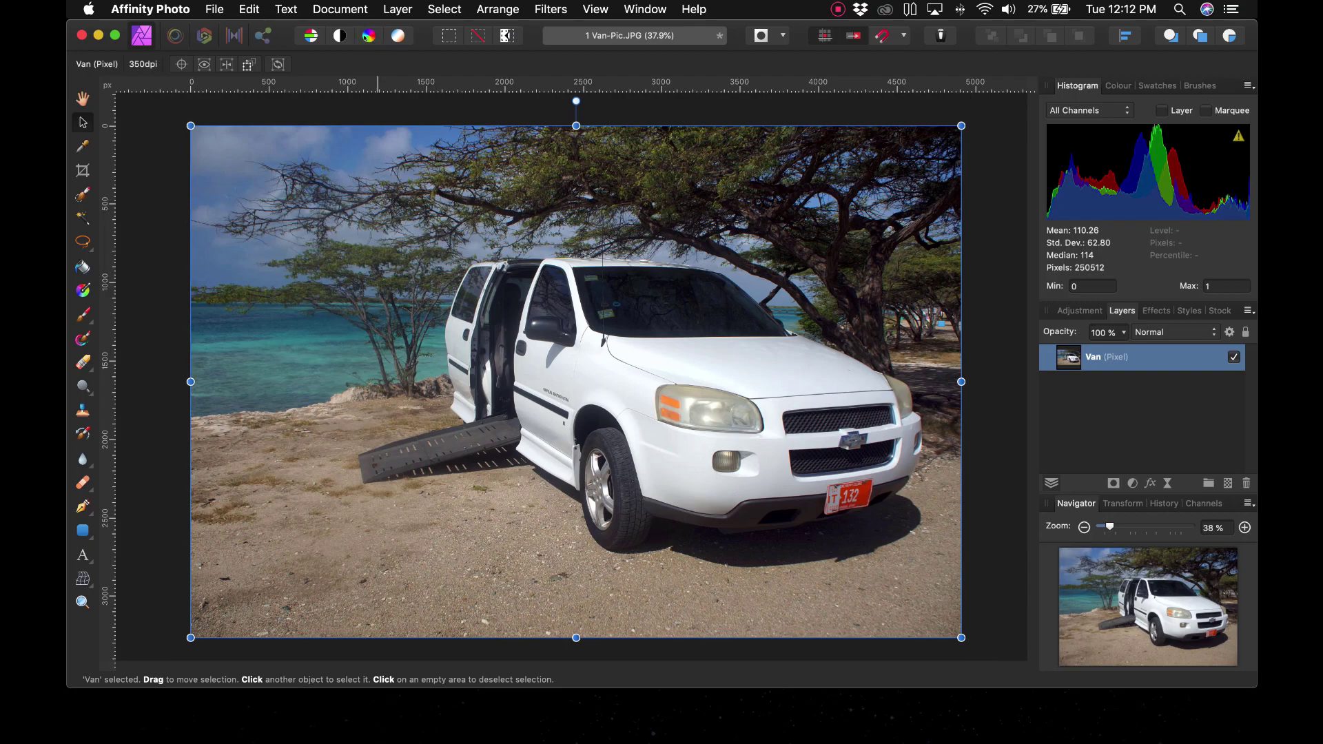
left_click(366, 37)
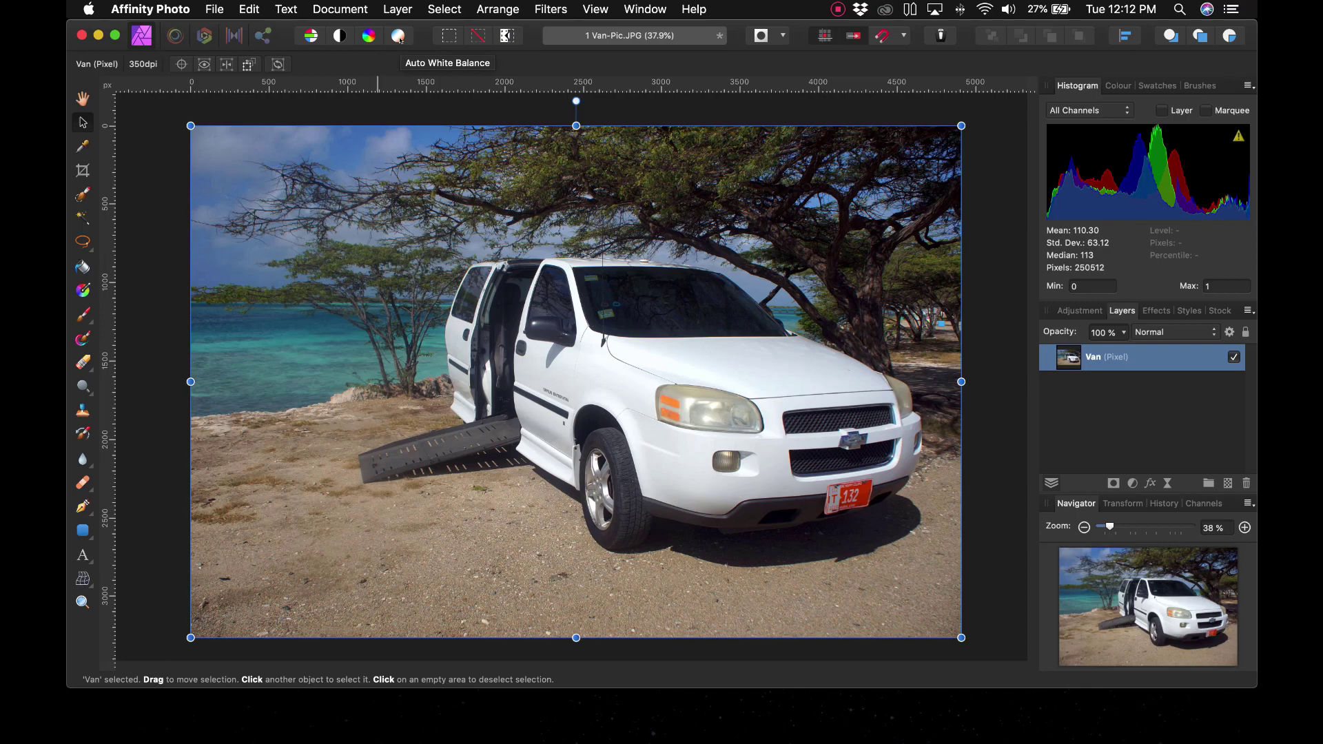
left_click(169, 152)
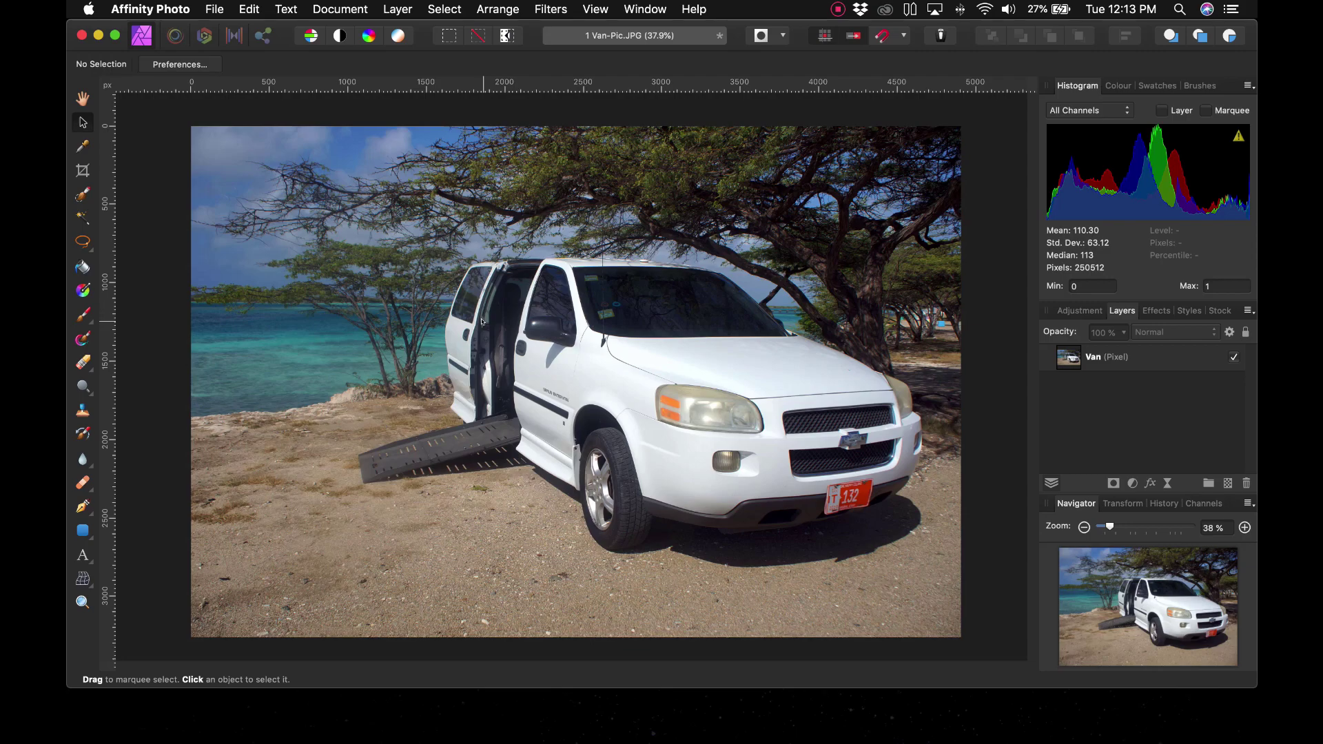
Step: In Resize Document, enter a width of 1800 px, giving 1800 × 1196.1 px at 350 DPI
left_click(349, 4)
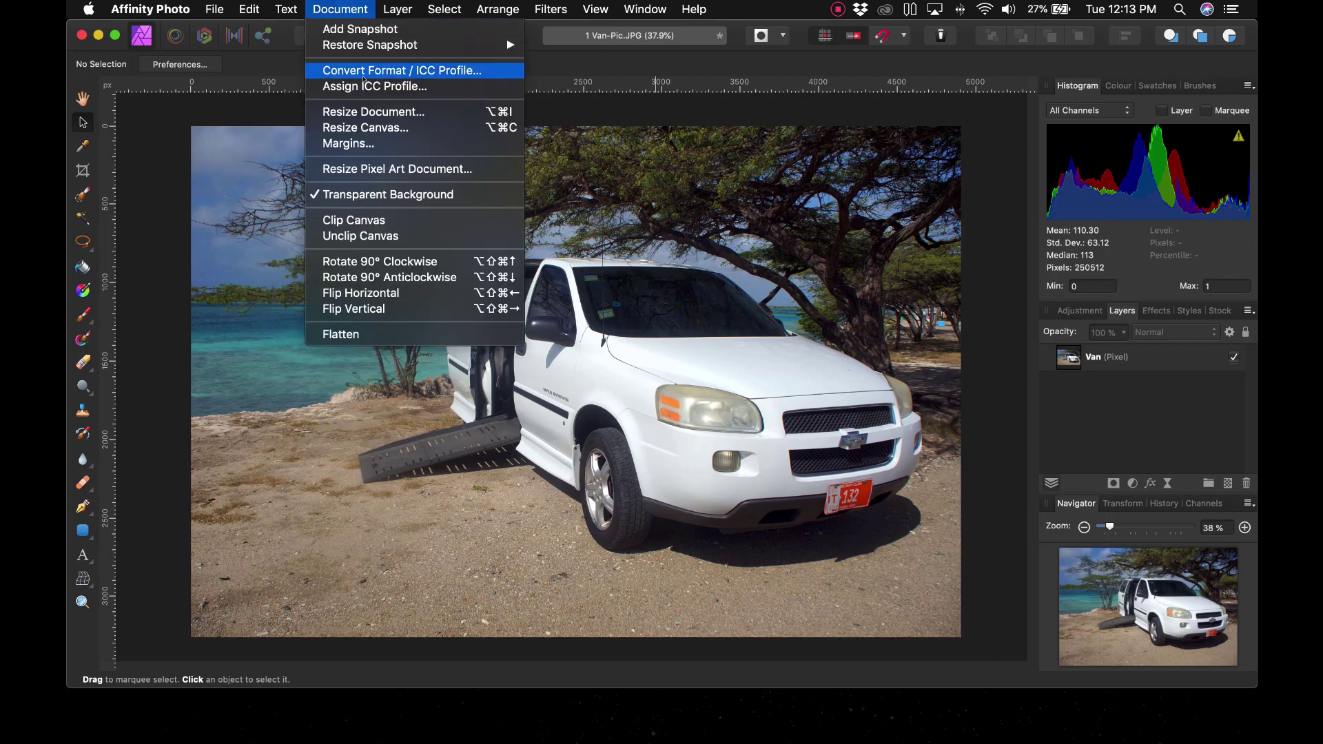
left_click(365, 110)
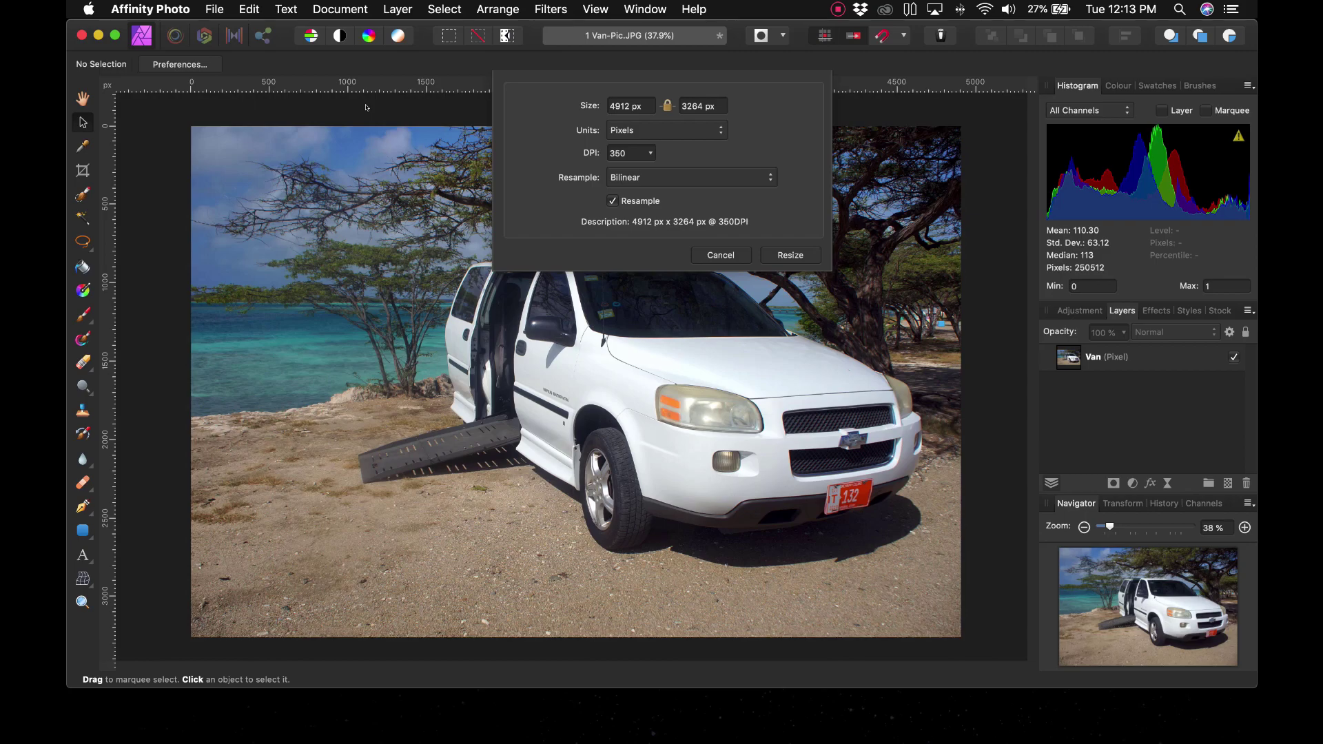
left_click(549, 91)
left_click(668, 105)
left_click_drag(608, 102, 578, 103)
type("1800")
key("Tab")
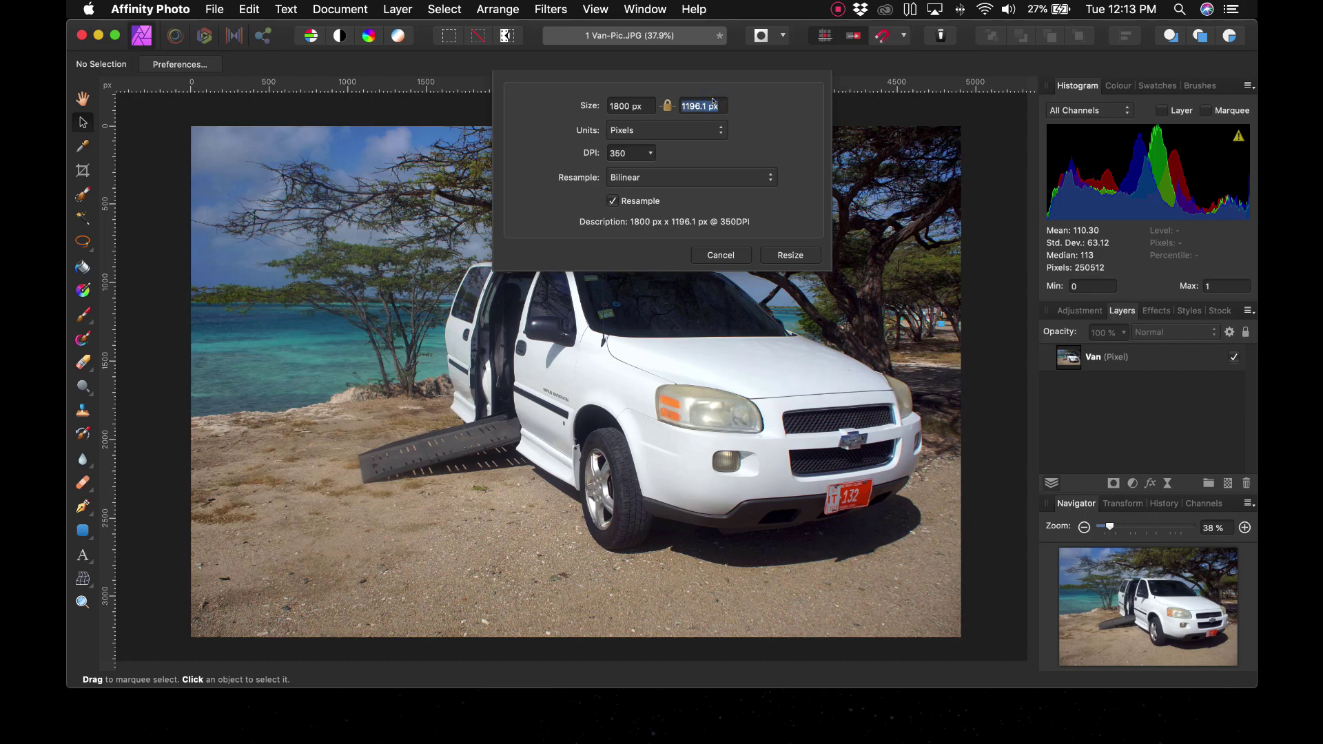
Step: Apply the 1800 px resize and zoom to 150% to inspect the van's detail
left_click(797, 254)
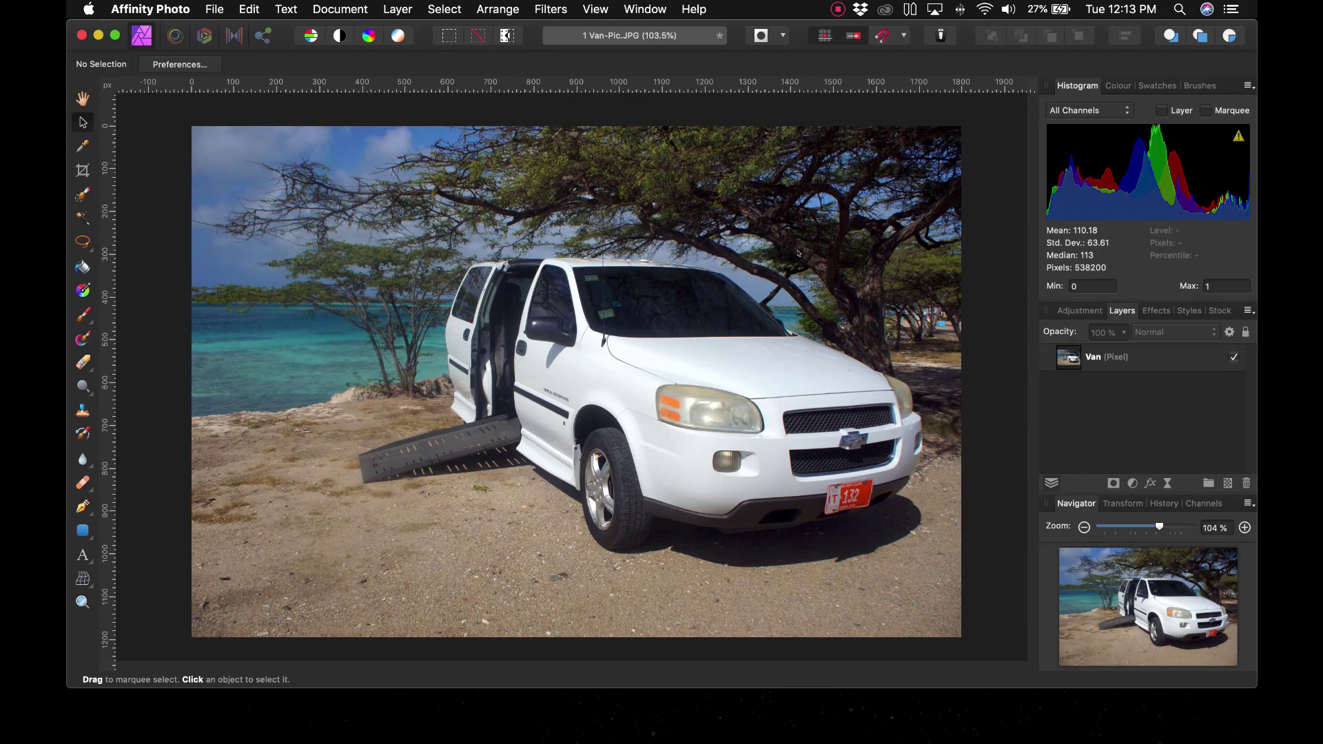
key("super+plus")
key("super+plus")
key("super+plus")
key("super+plus")
key("super+plus")
key("super+minus")
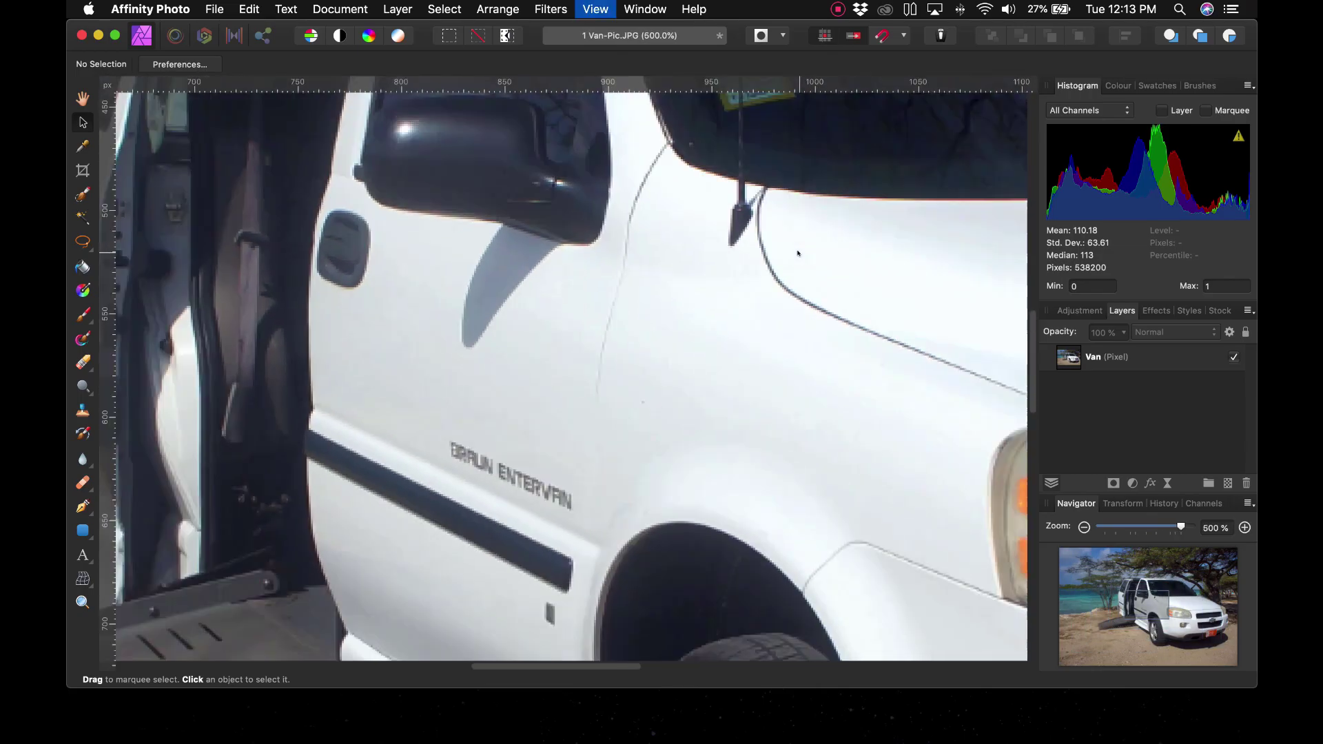
key("super+minus")
key("super+minus")
key("super+minus")
key("super+minus")
key("super+plus")
key("super+minus")
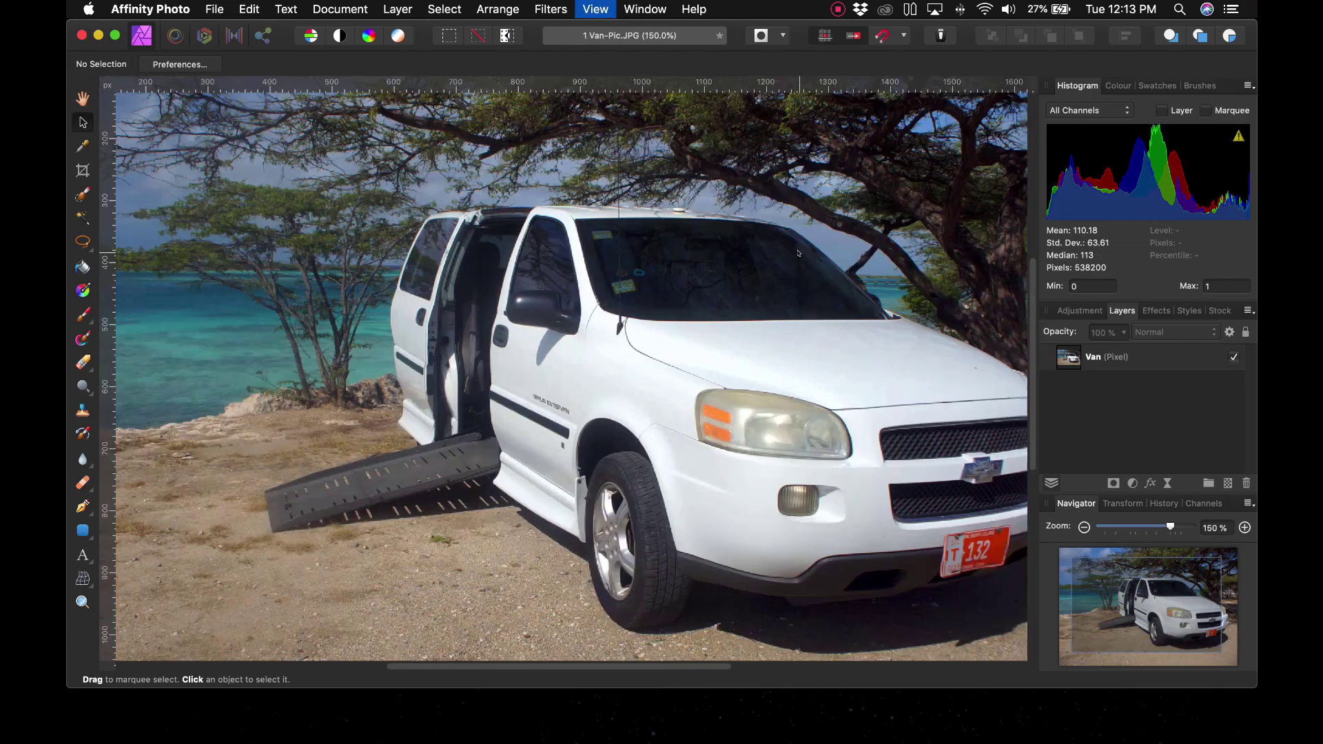
key("super+minus")
key("super+plus")
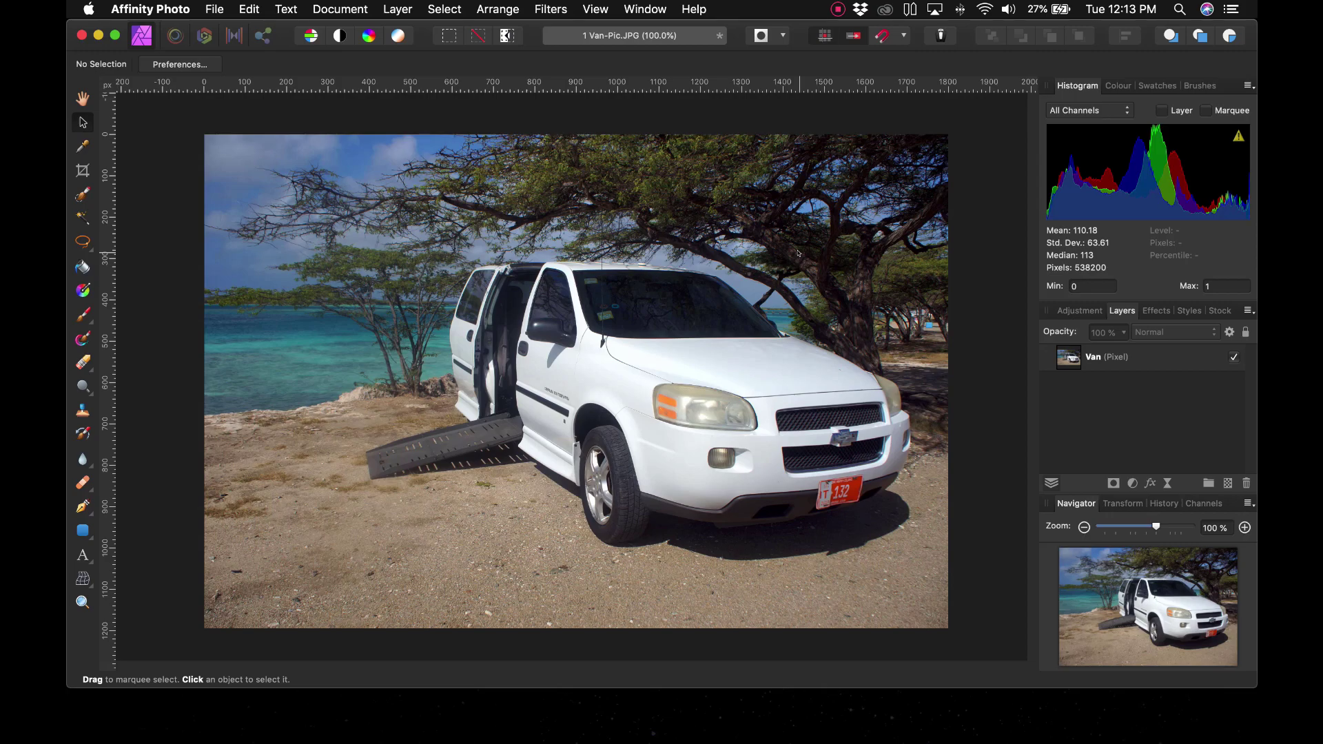
Step: Open the Export dialog and preview the TIFF, SVG, EXR and TGA format settings
left_click(208, 6)
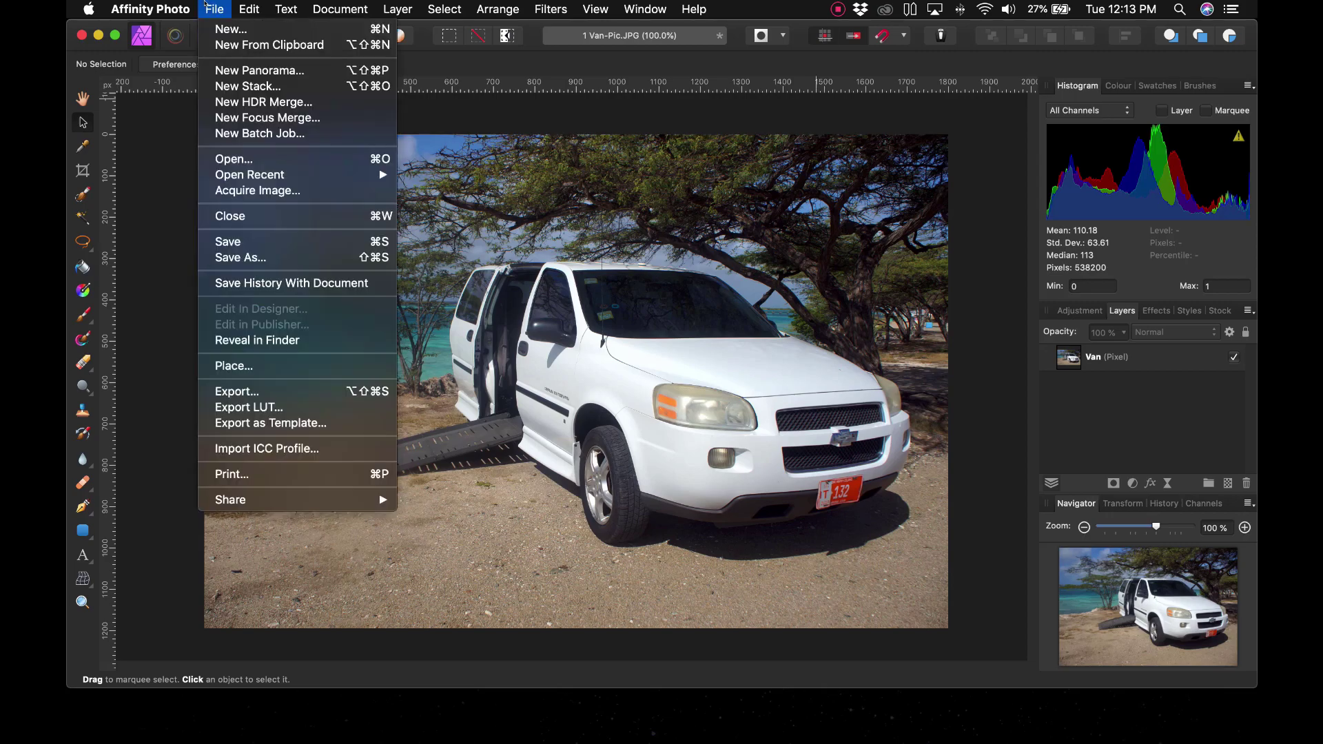
left_click(319, 393)
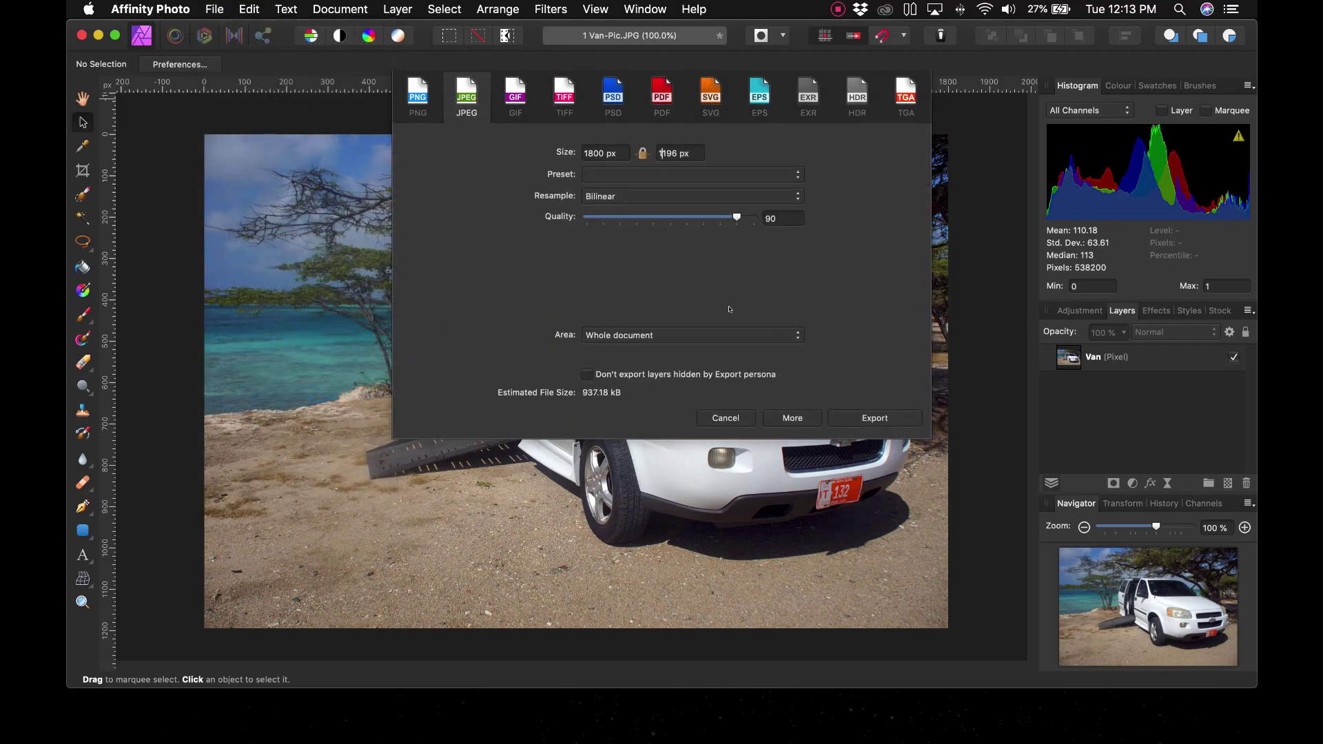
left_click(516, 96)
left_click(564, 96)
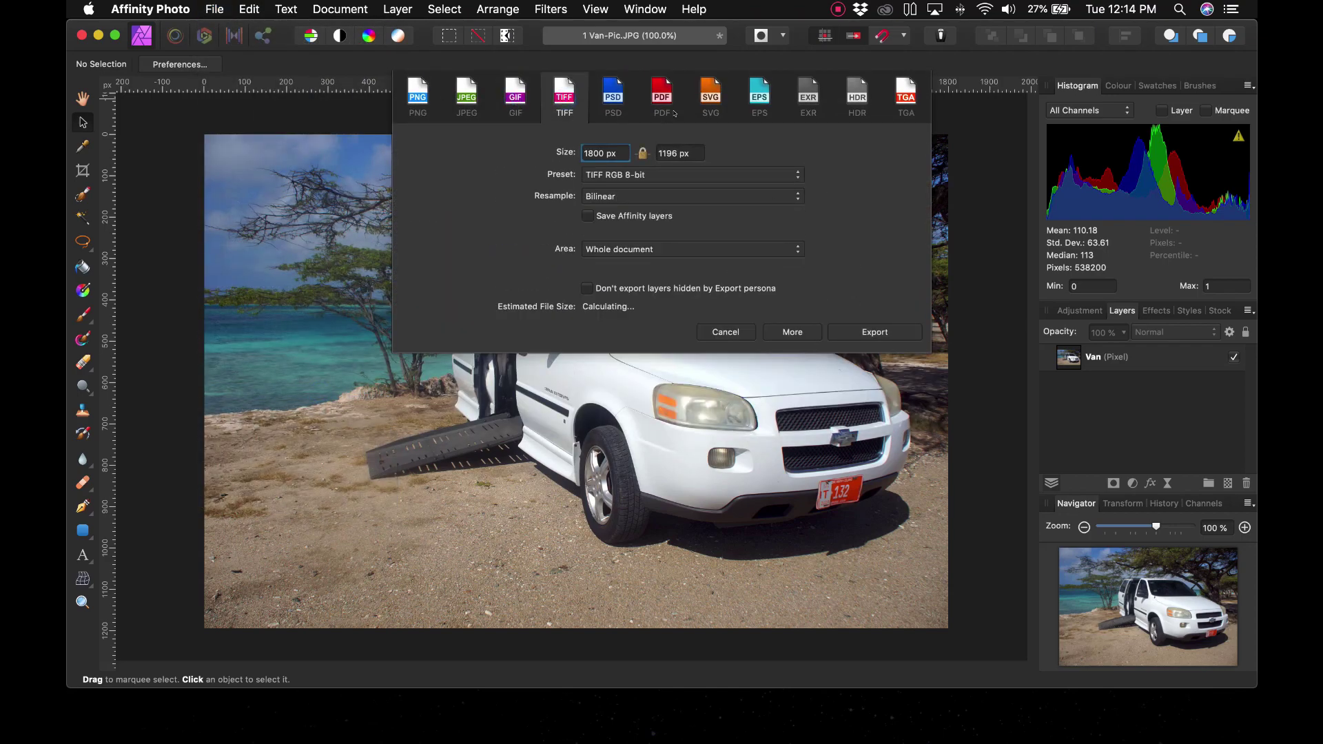
left_click(669, 114)
left_click(710, 114)
left_click(753, 112)
left_click(819, 120)
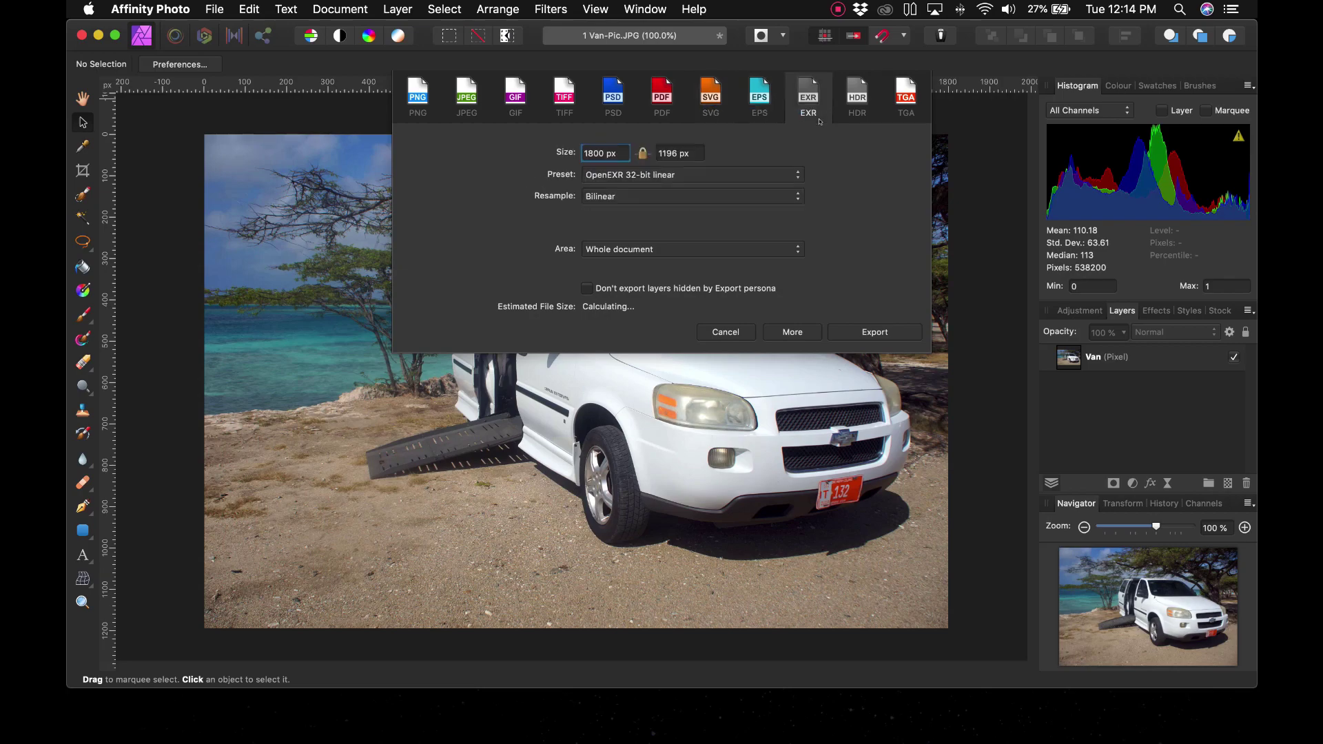
left_click(916, 114)
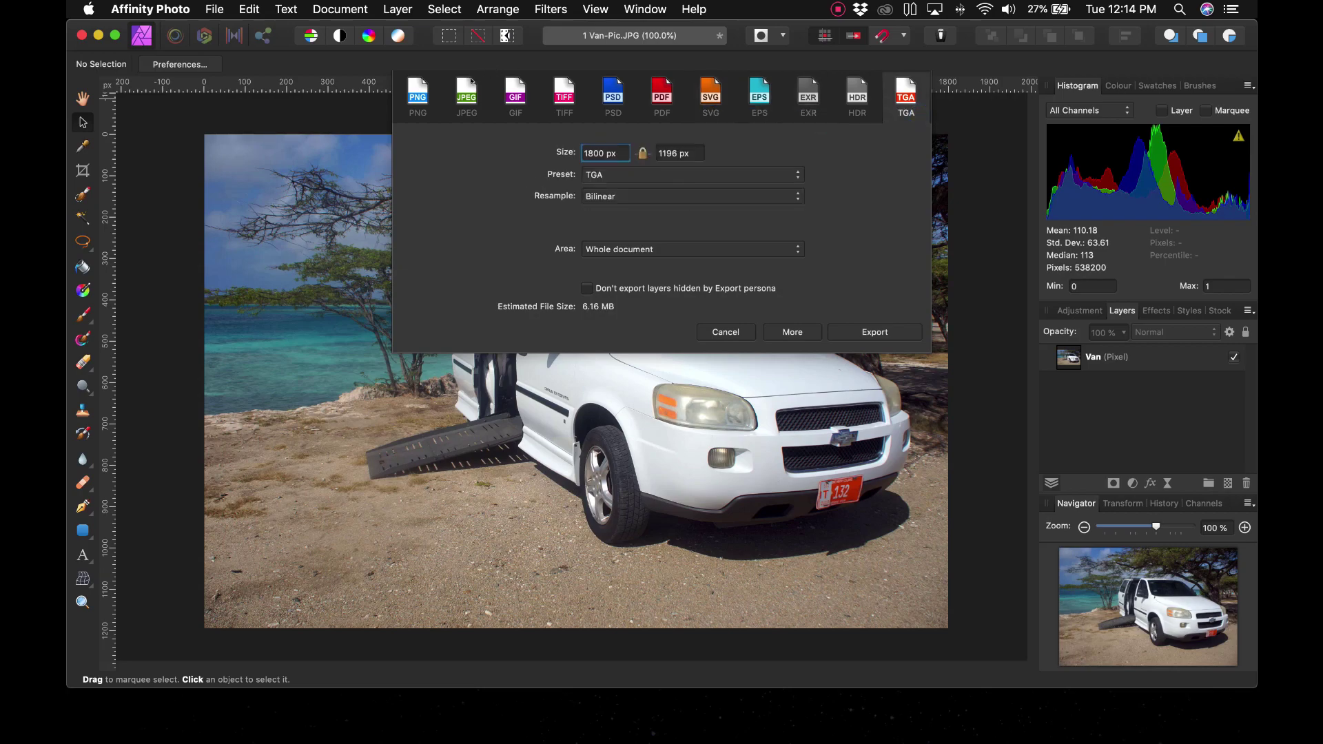
Step: Export as JPEG at 1800 × 1196 px, quality 90, and start a new destination folder
left_click(466, 100)
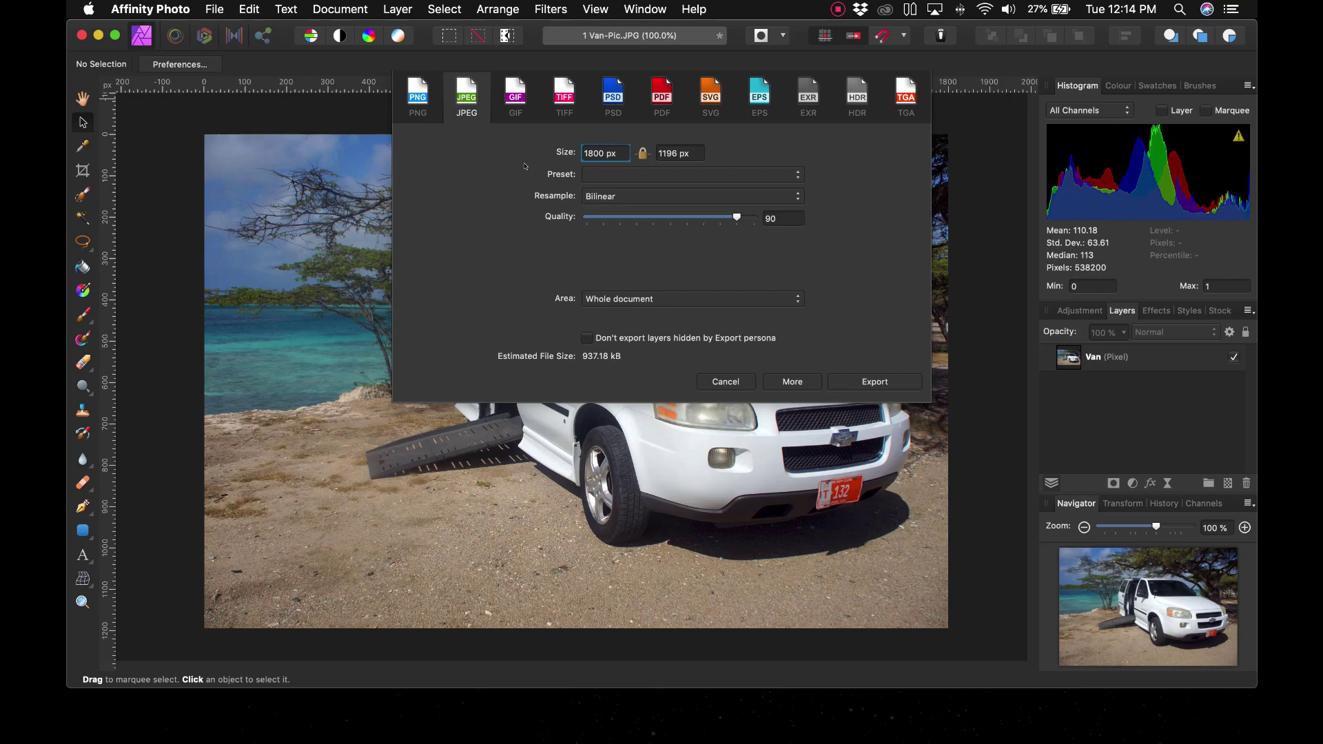
left_click(874, 381)
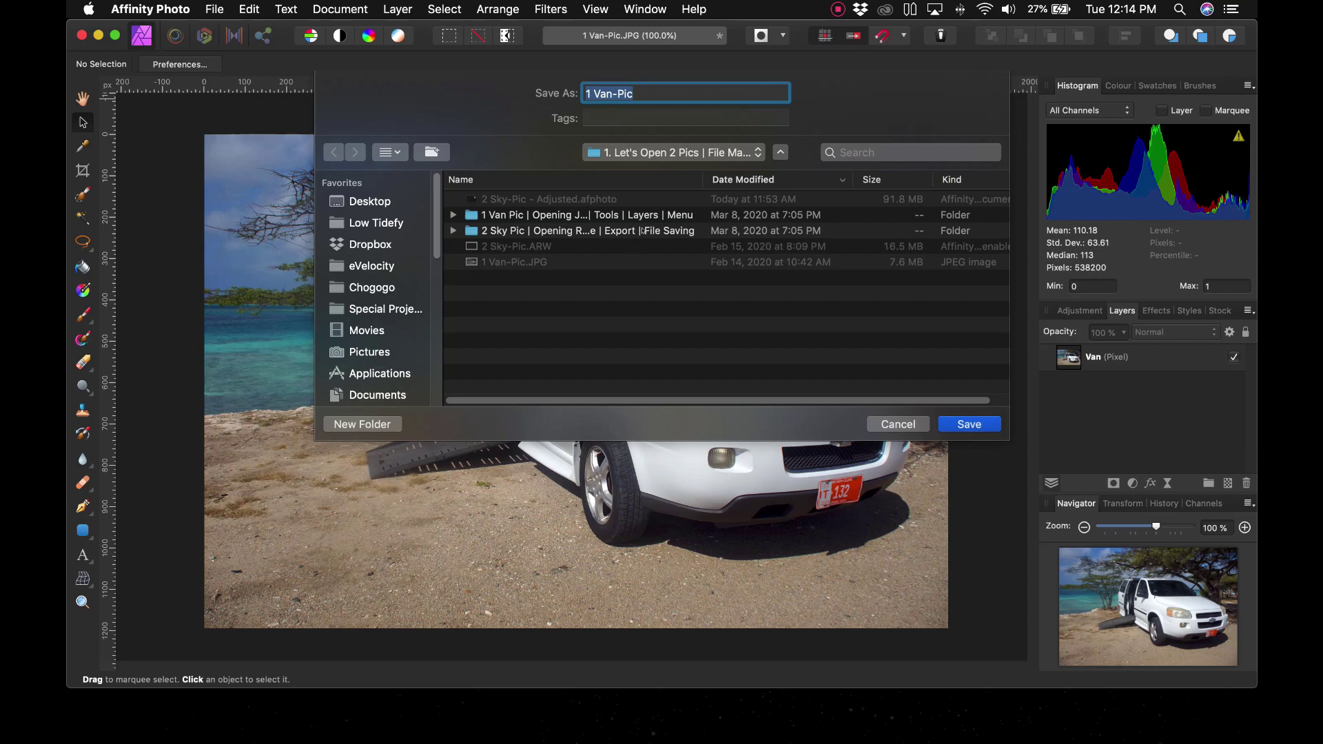
left_click(362, 423)
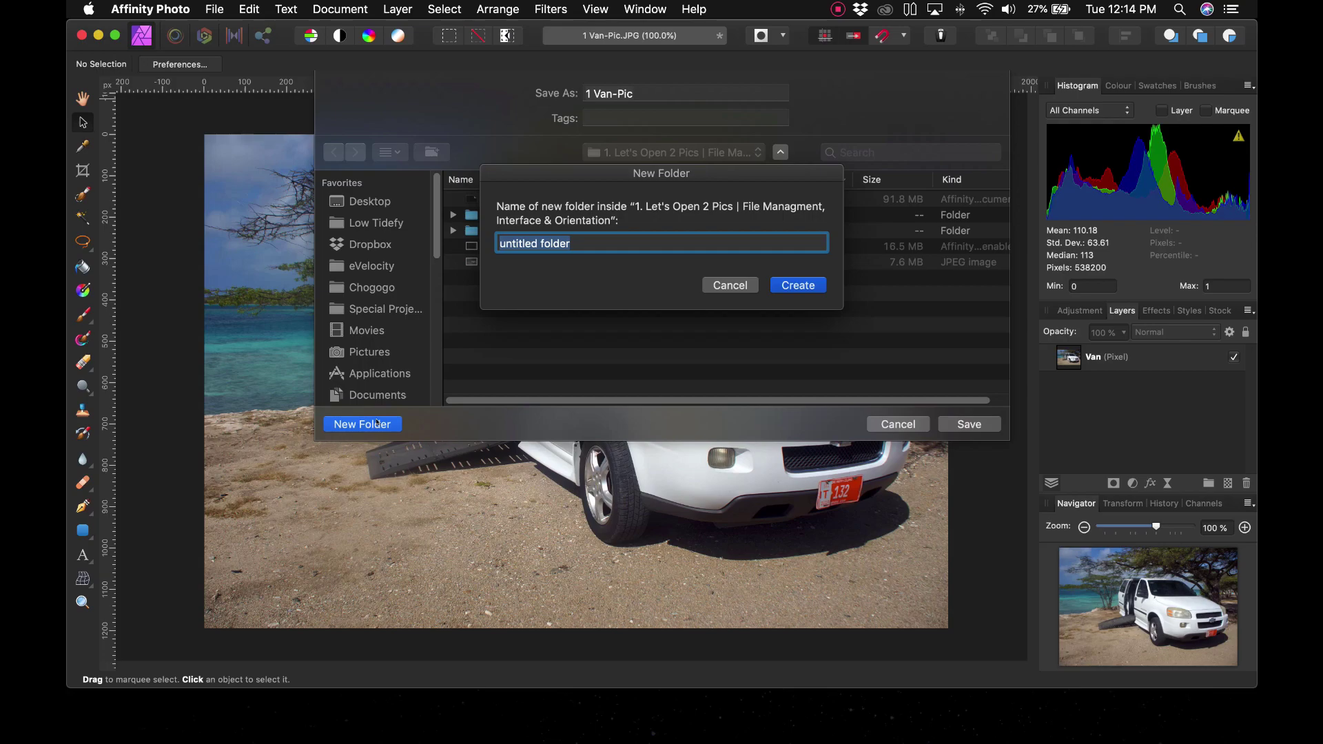
Step: Create a new folder named 'Exported' in the lesson folder
type("Exported")
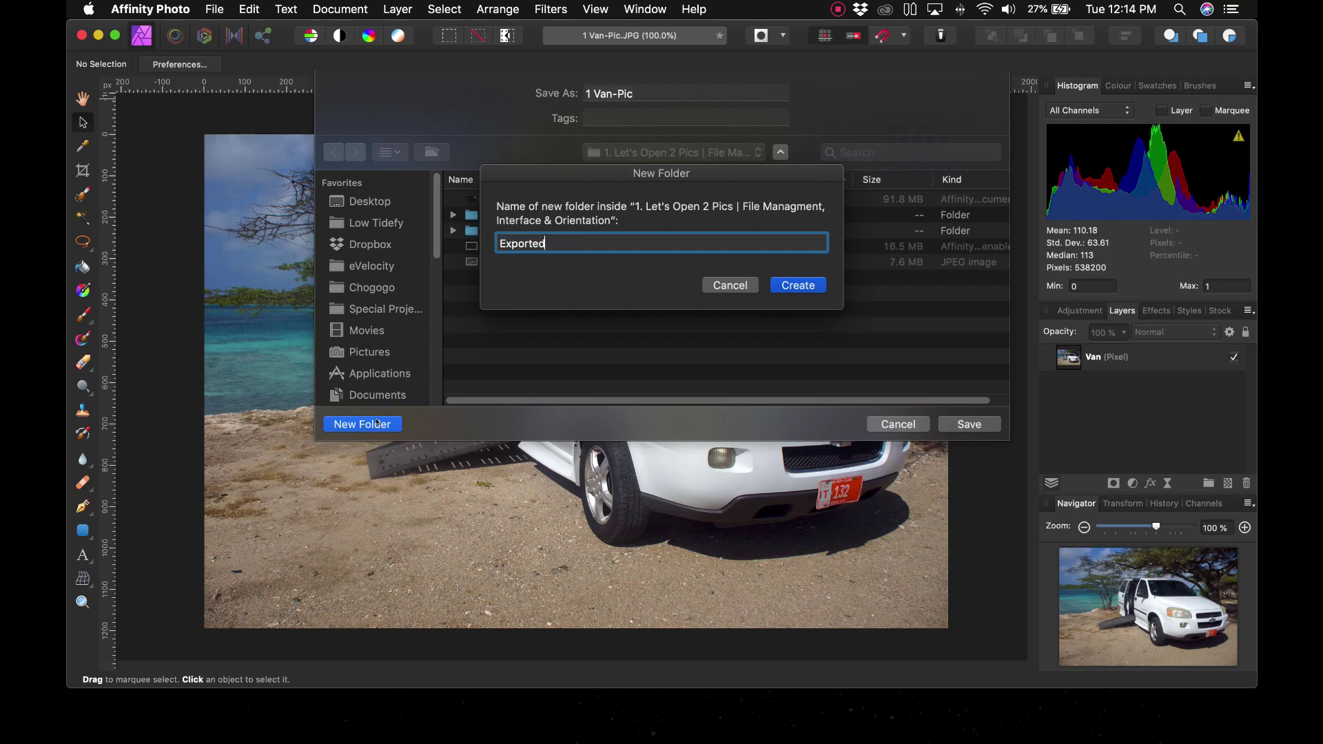
type(" We")
key("BackSpace")
key("BackSpace")
key("BackSpace")
left_click(797, 284)
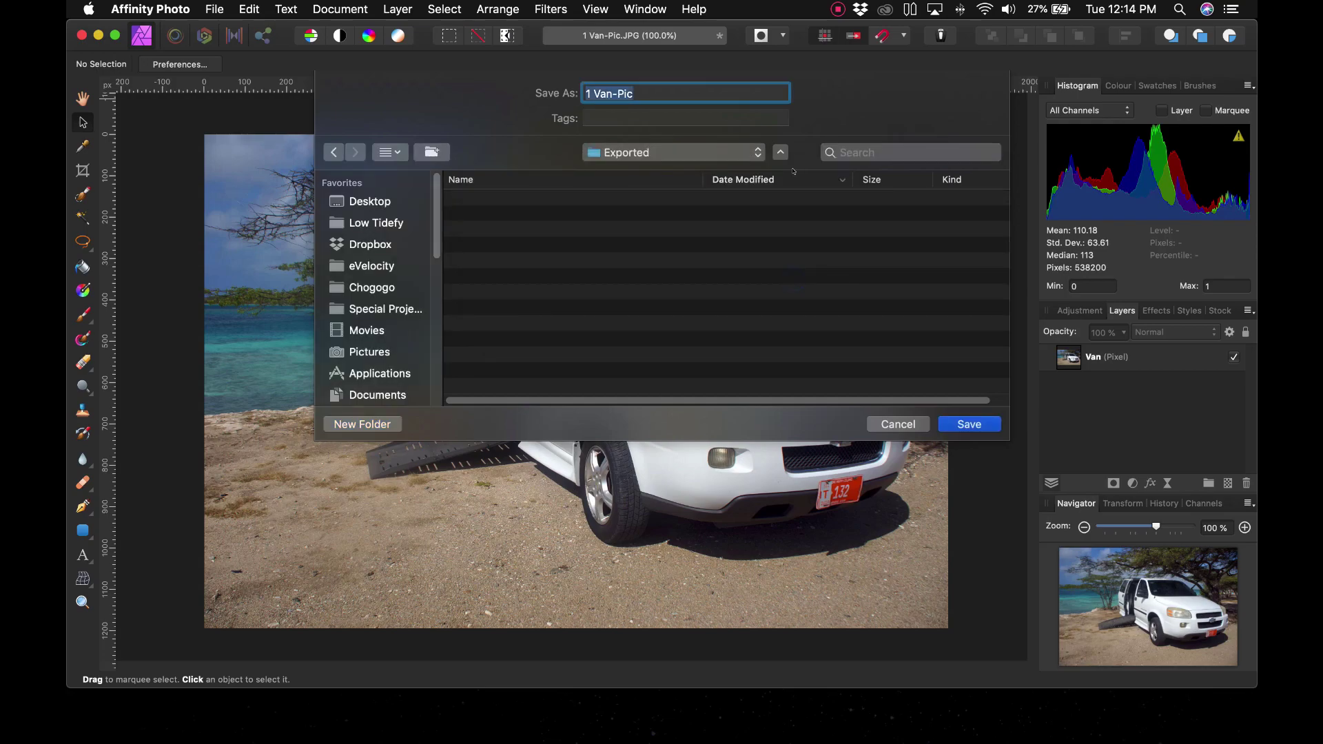
Step: Save the resized JPEG into Exported as 'Van-Pic-1800px'
type("Van-Pic-12")
key("BackSpace")
type("800px")
left_click(966, 424)
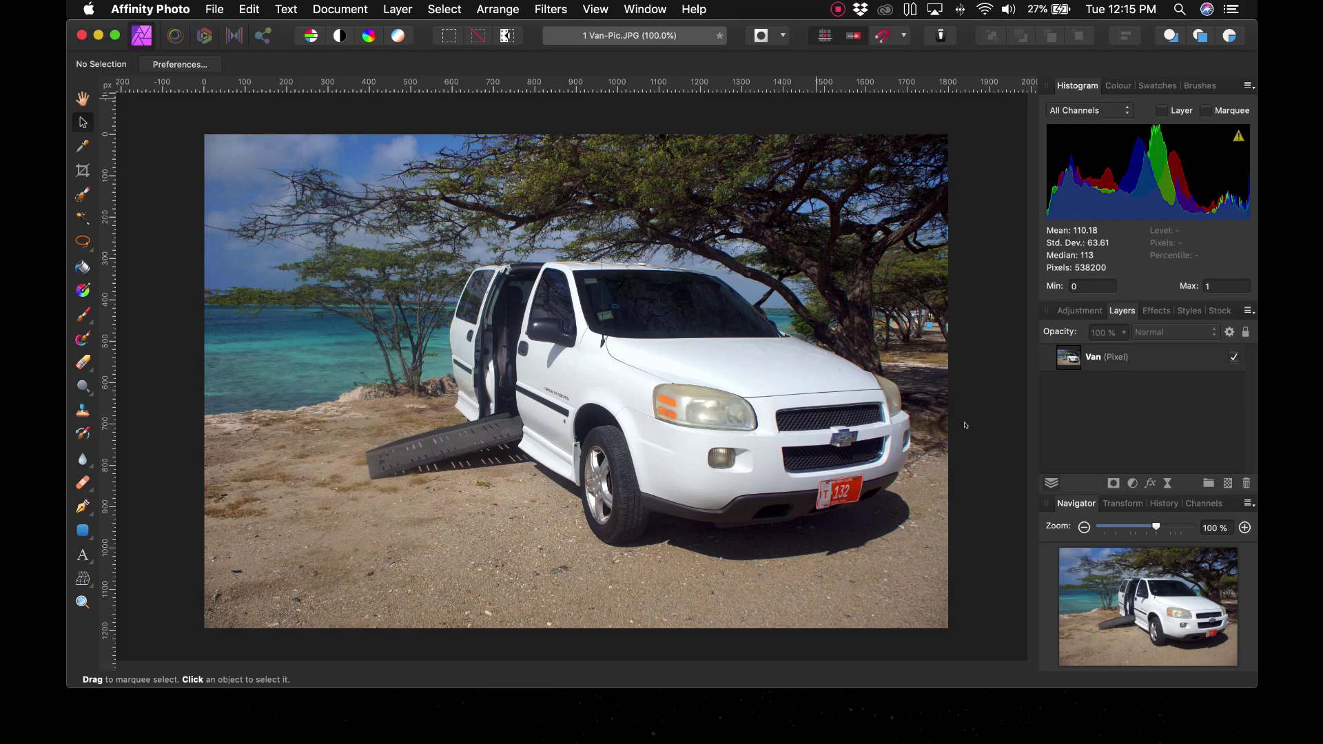
Step: Close the van document without saving and switch to Finder
key("super+w")
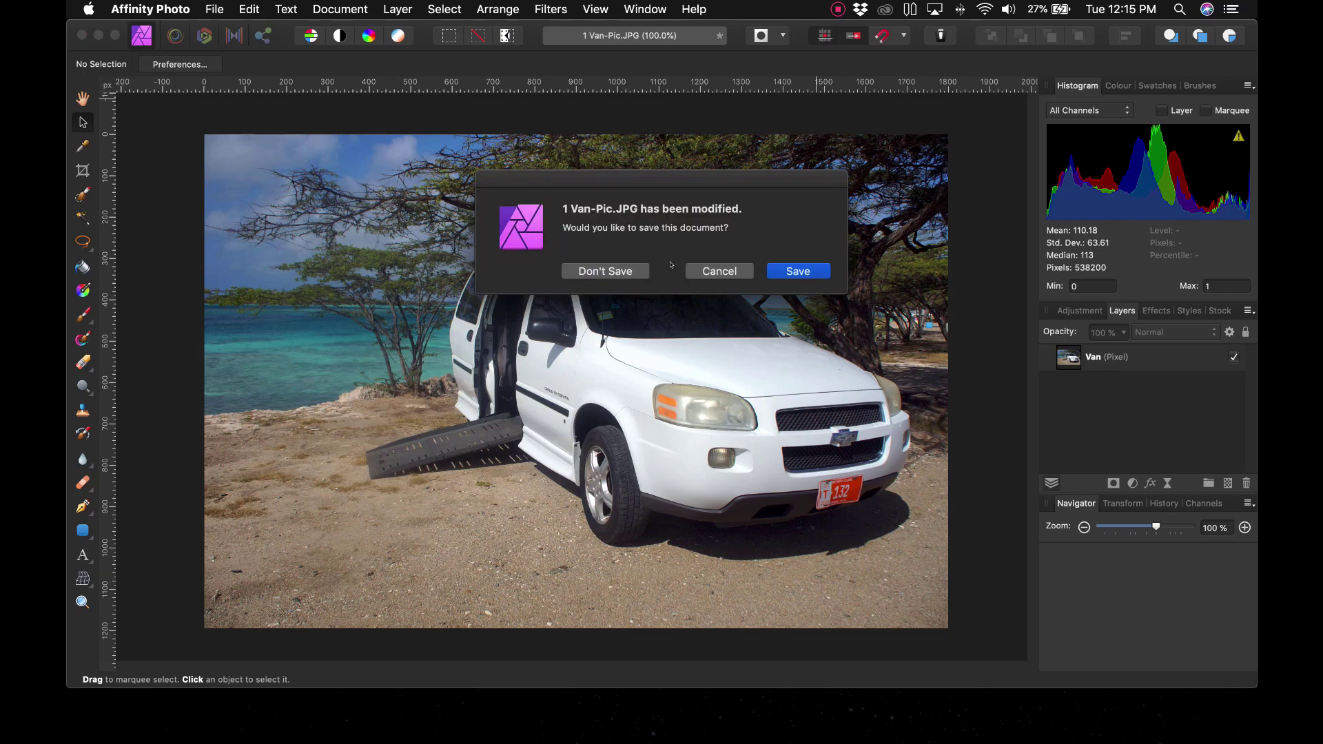
left_click(605, 271)
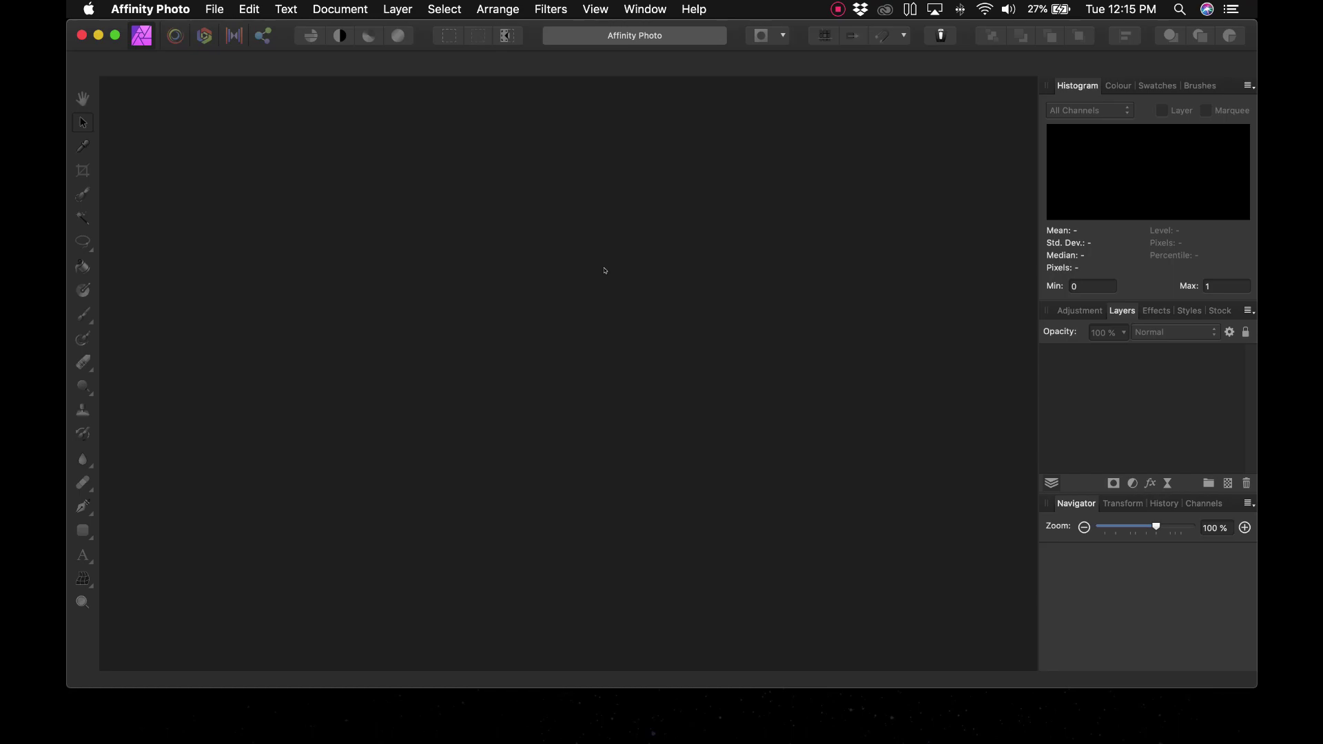
key("super+Tab")
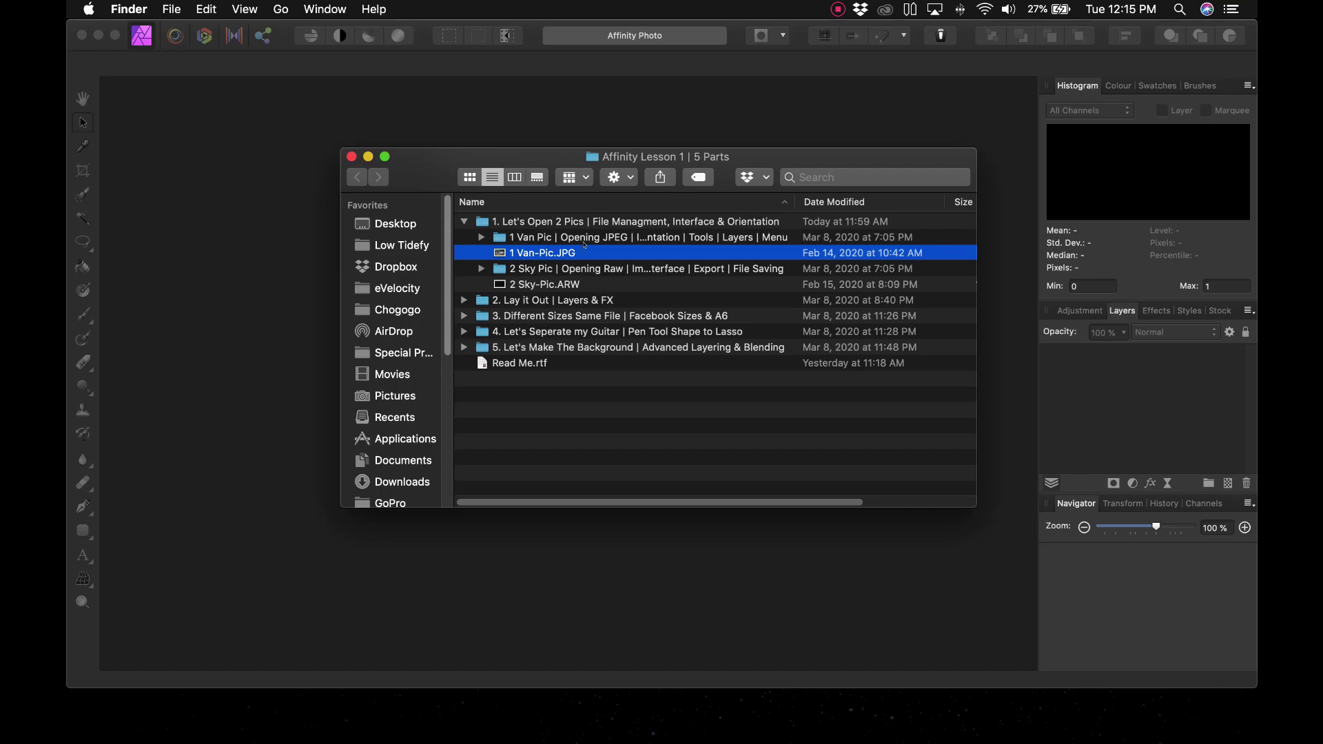
Step: In Finder, open the first lesson folder on the New HD drive
left_click(390, 223)
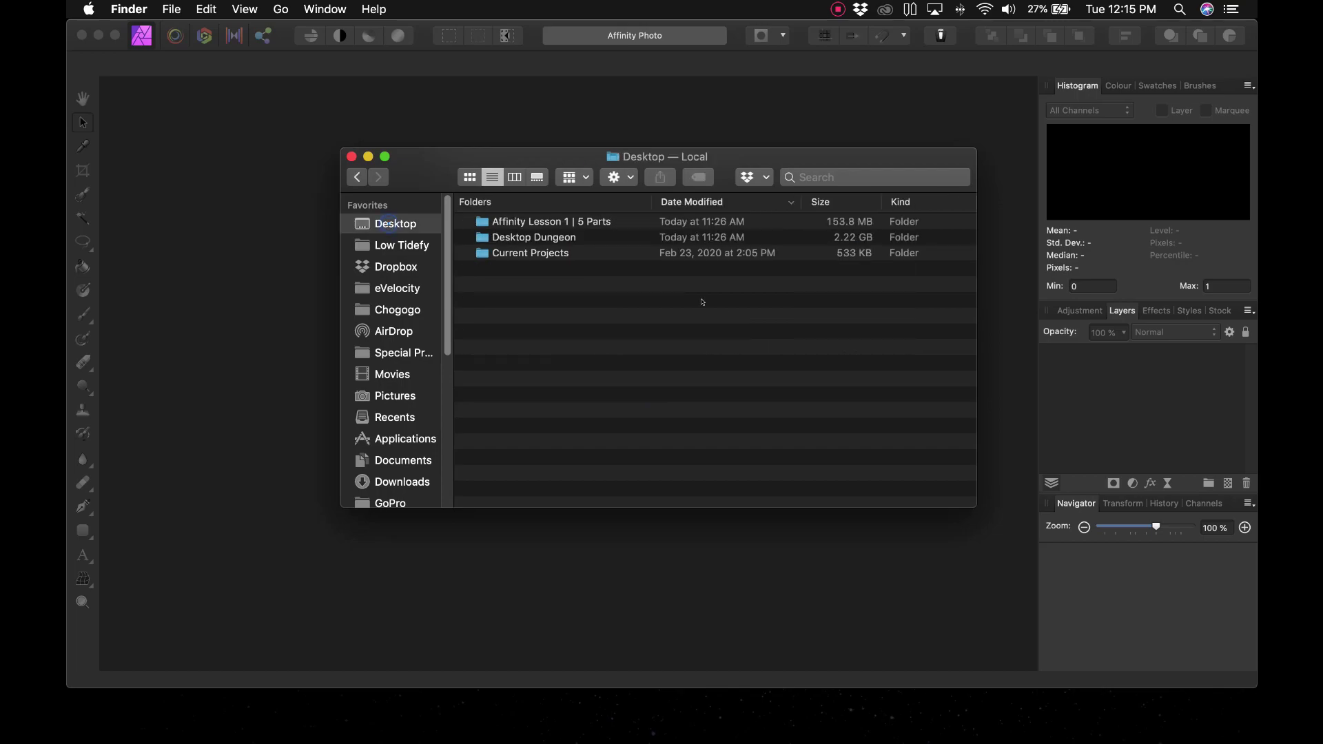
double_click(581, 221)
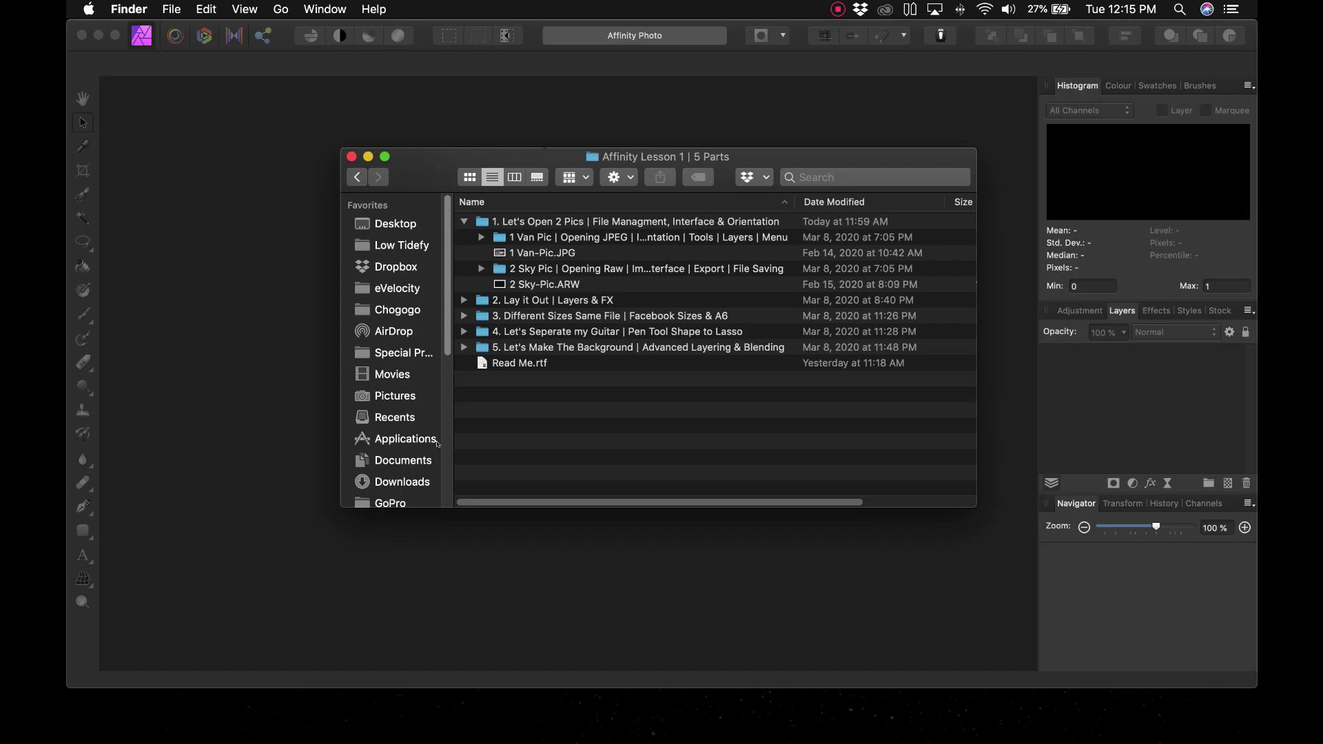
scroll(406, 456, "down", 5)
left_click(394, 420)
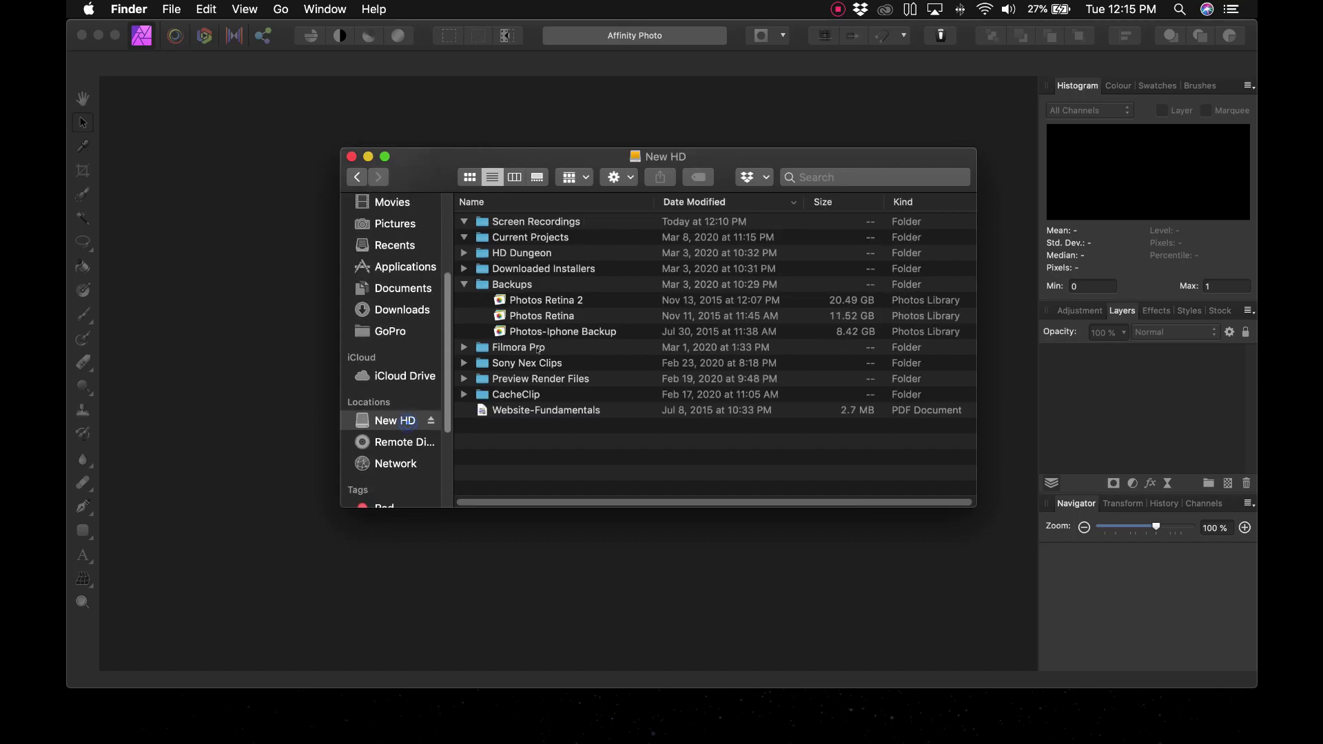
left_click(464, 221)
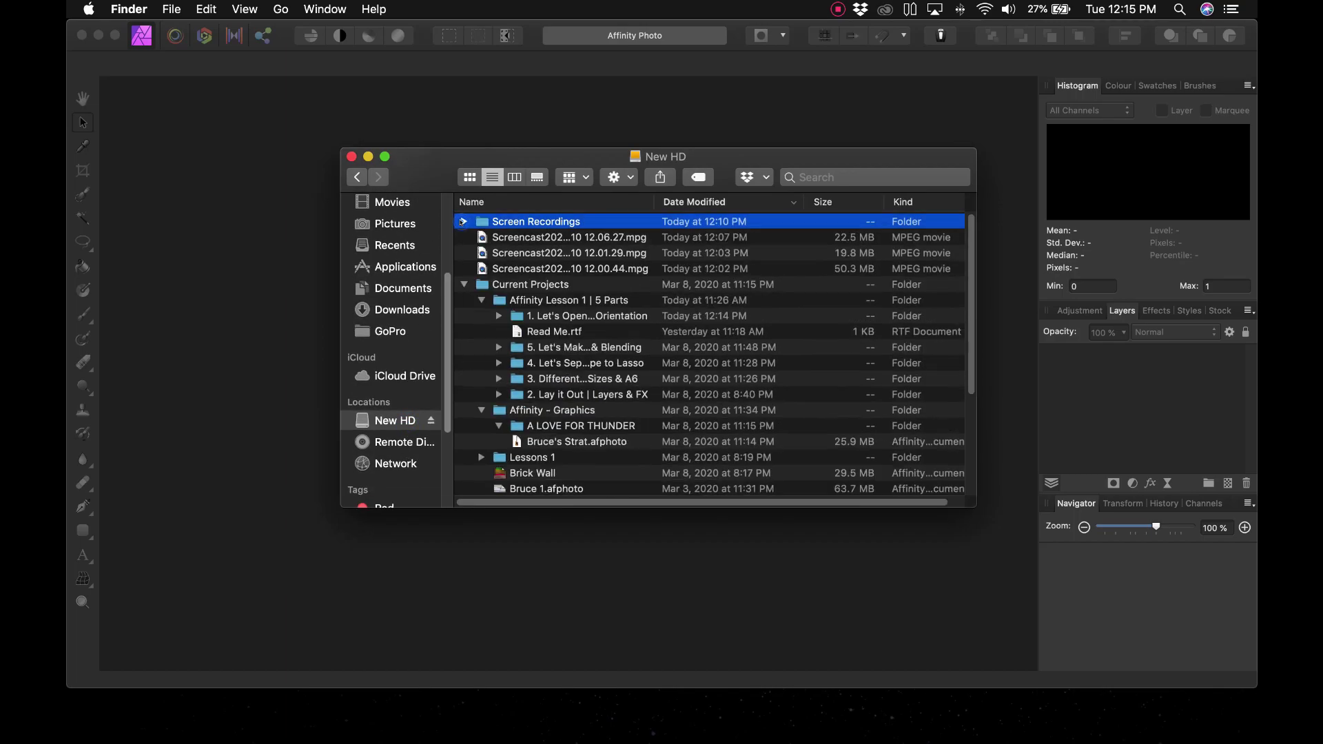
left_click(556, 317)
double_click(556, 317)
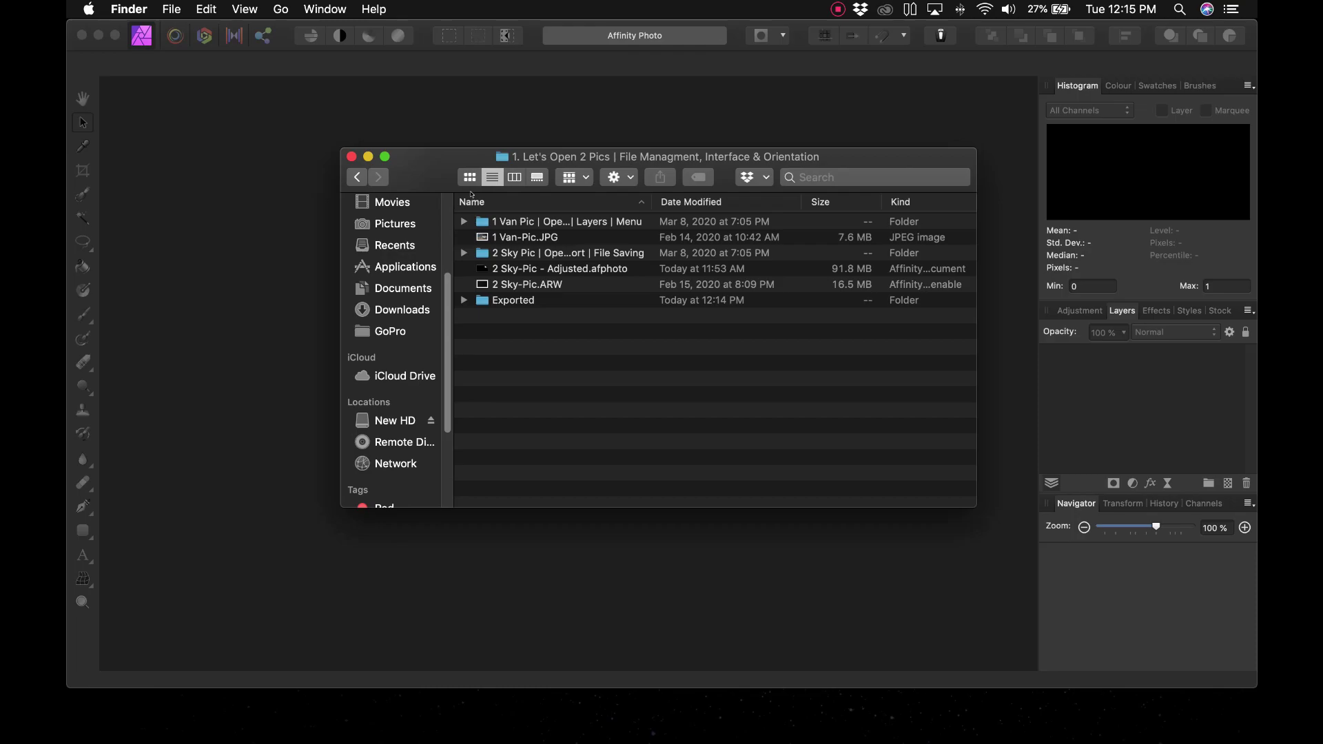
Step: In a second Finder window, open the Affinity Lesson 1 | 5 Parts lesson folder holding the pictures
key("super+n")
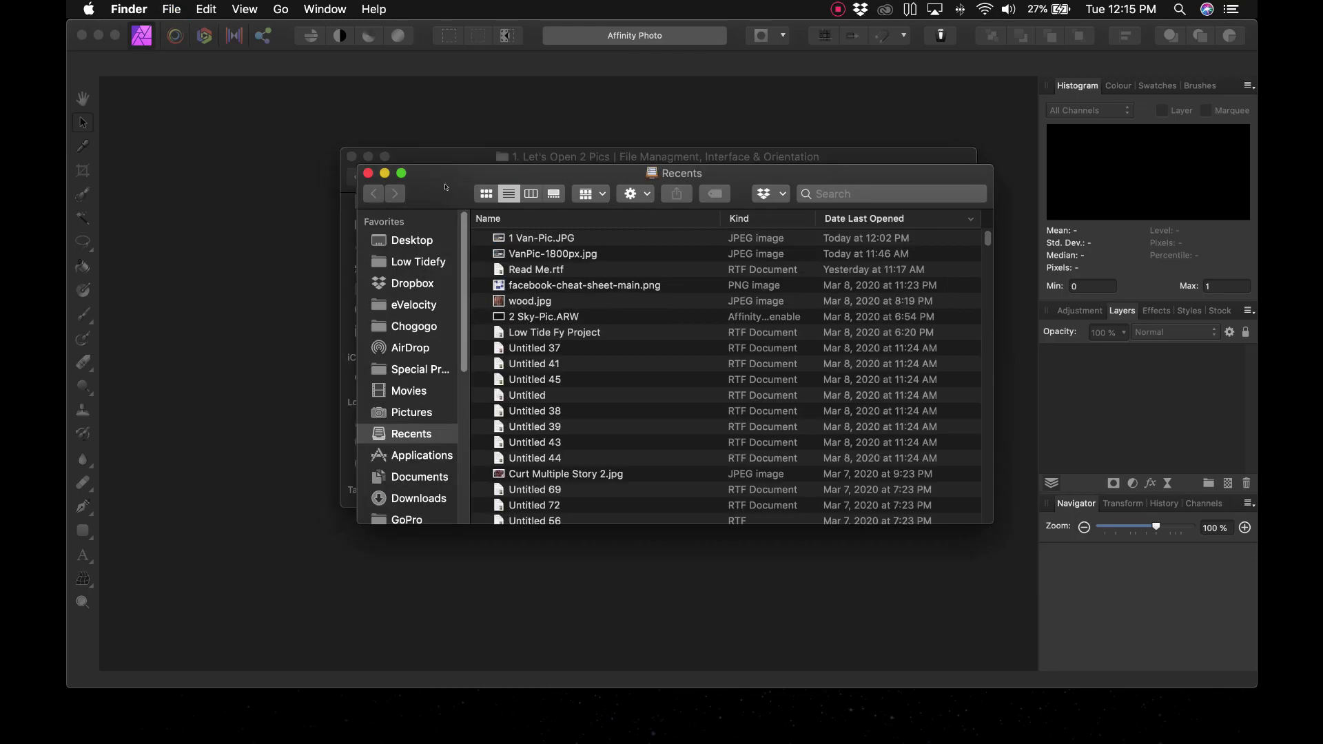
left_click_drag(446, 186, 607, 126)
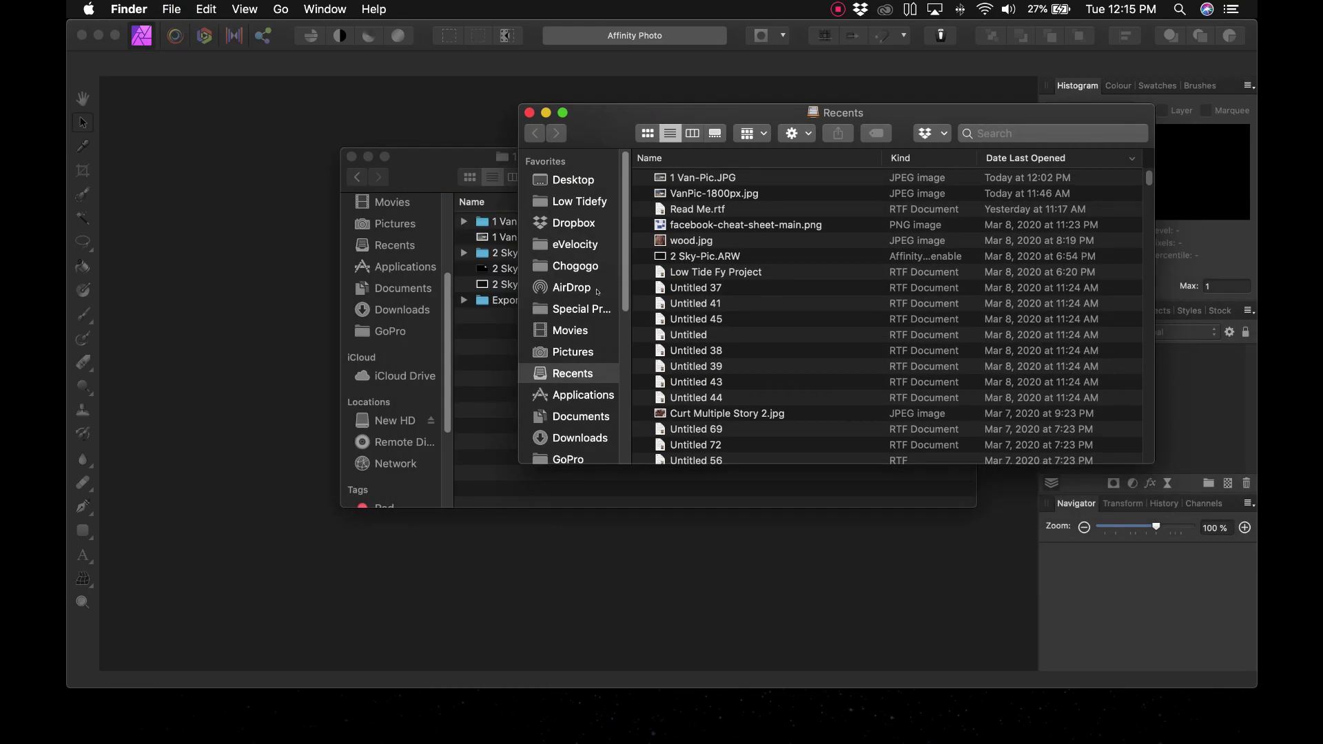
scroll(598, 293, "down", 5)
left_click(581, 377)
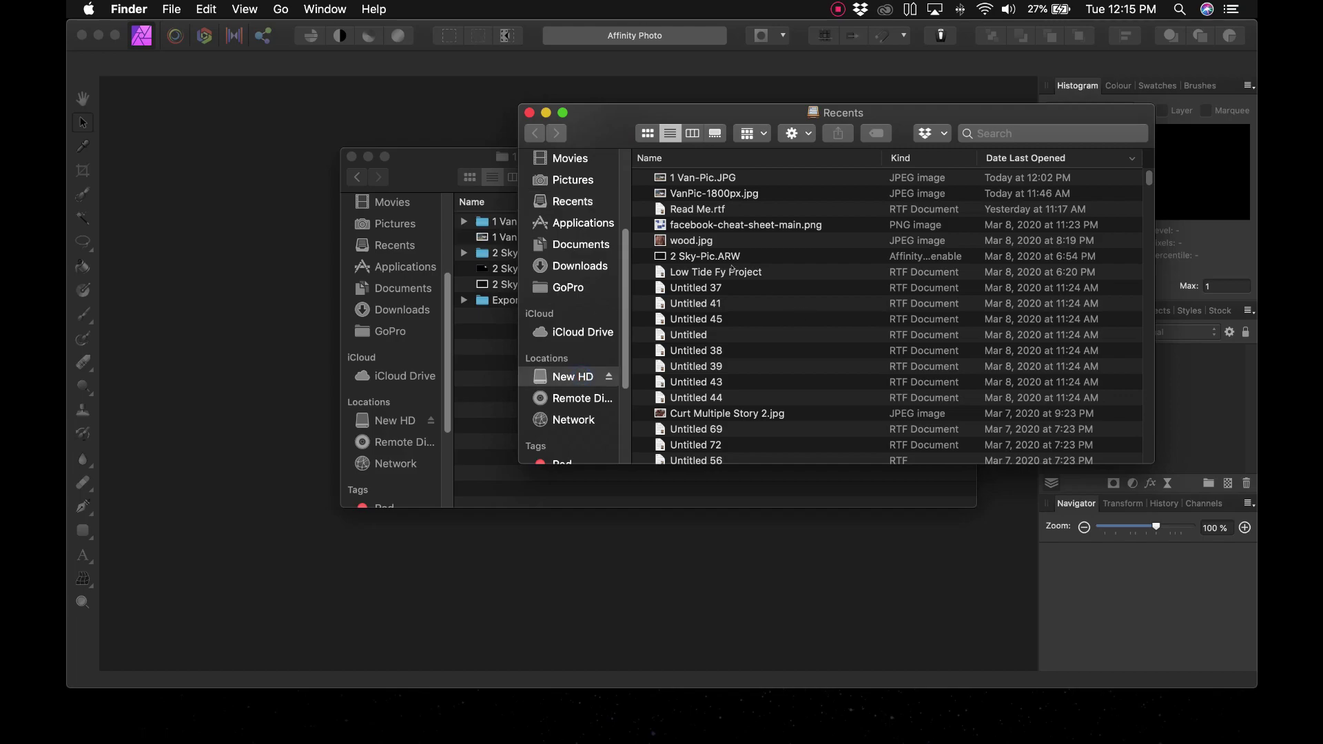
scroll(579, 289, "up", 5)
left_click(567, 178)
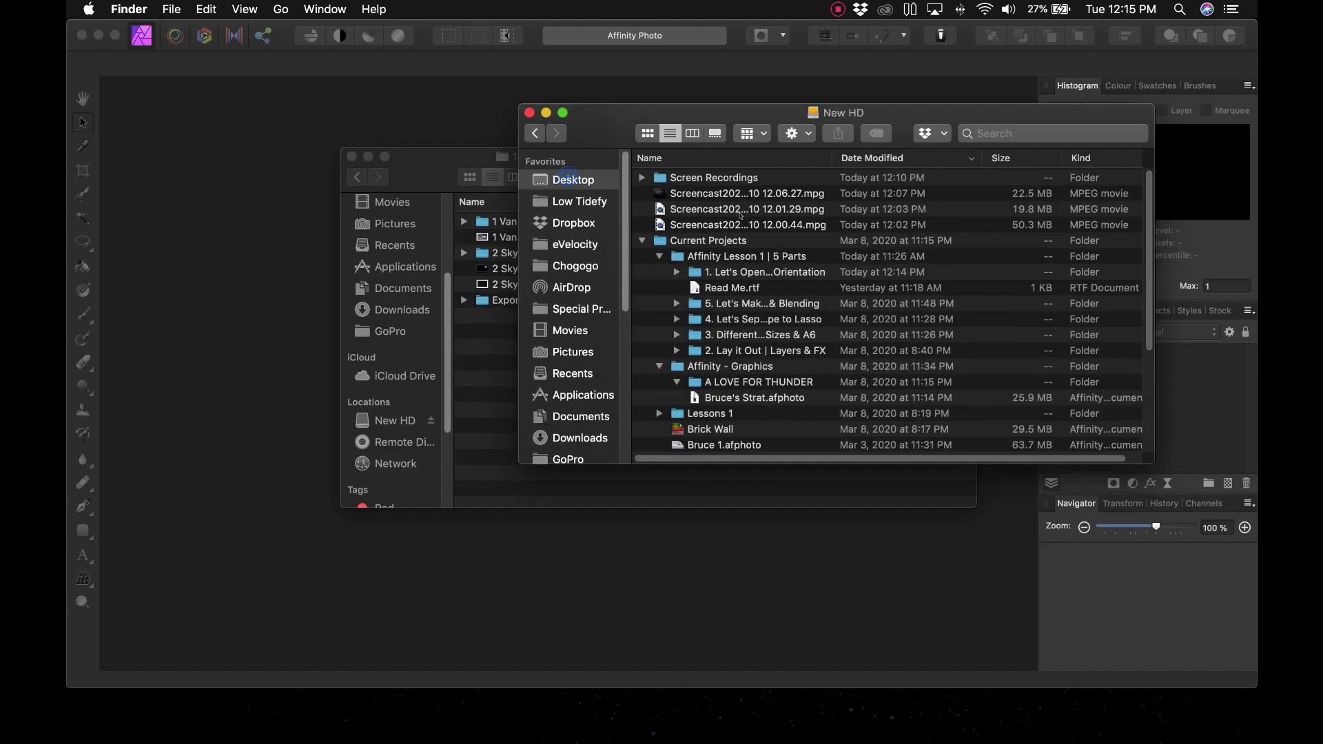
double_click(750, 178)
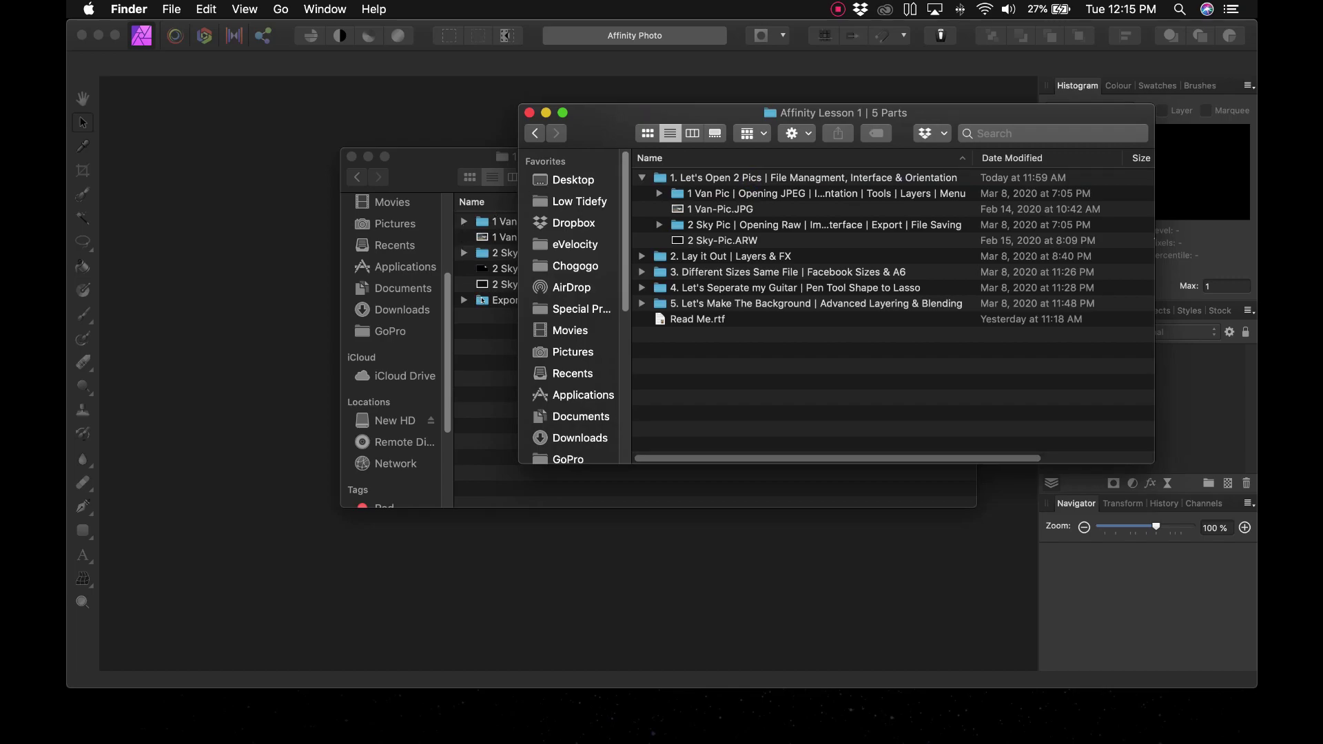
double_click(655, 176)
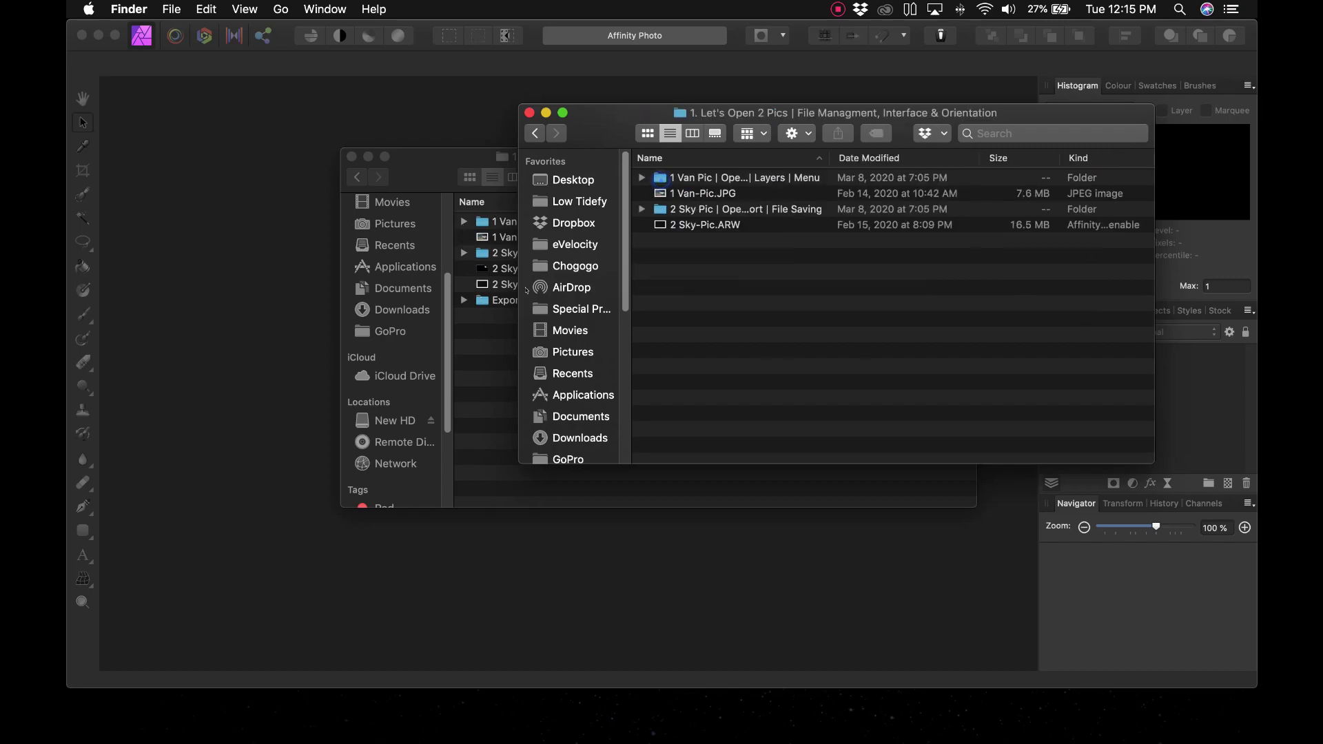
Step: Copy the Exported folder into that lesson folder, close both Finder windows, and return to Affinity Photo
left_click_drag(485, 301, 751, 297)
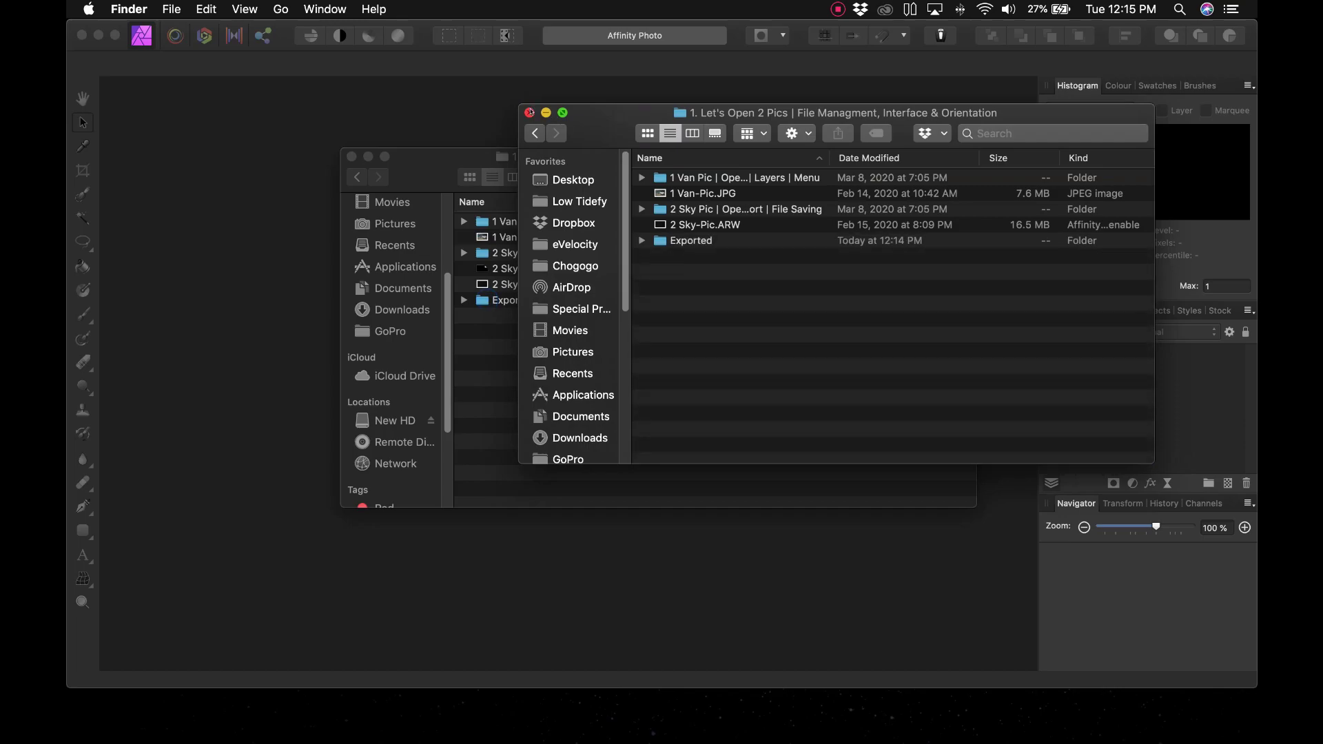
left_click(529, 112)
left_click(404, 177)
key("super+w")
left_click(403, 177)
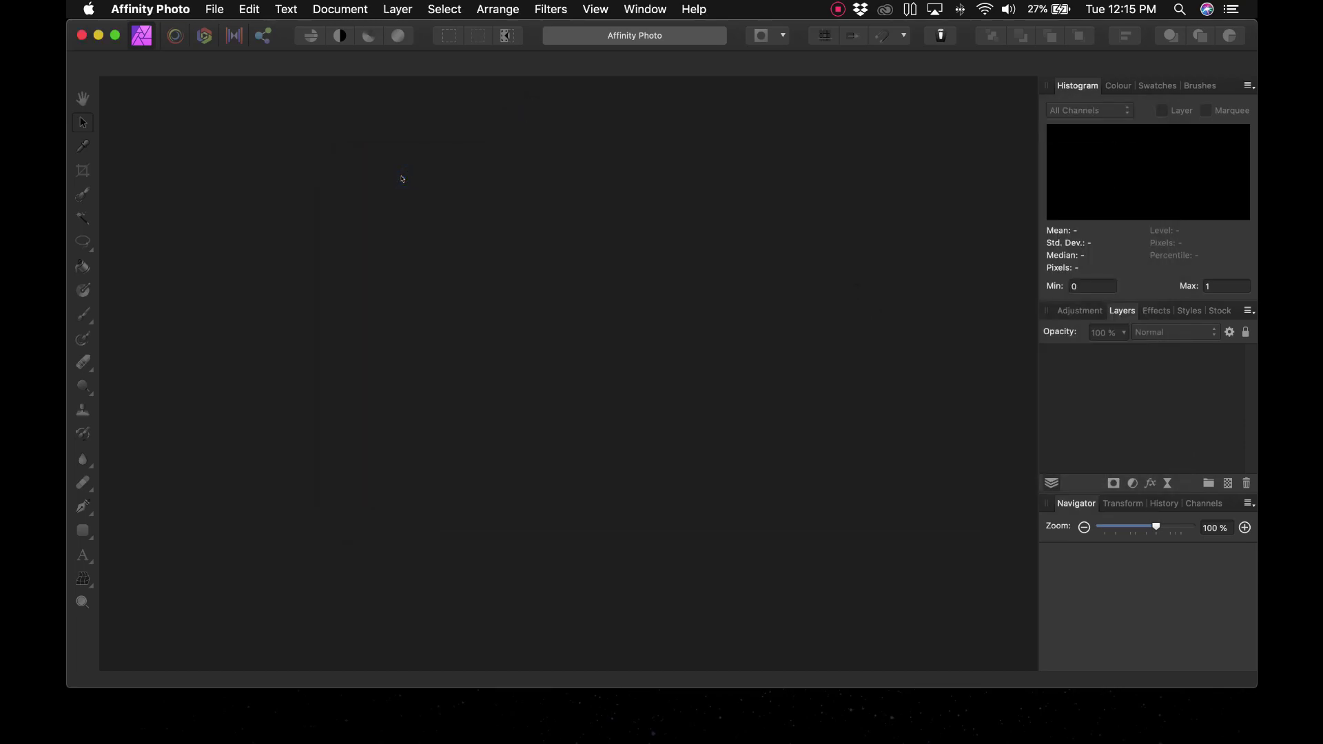
Step: Open the 2 Sky-Pic.ARW raw file into the Develop persona
key("super+o")
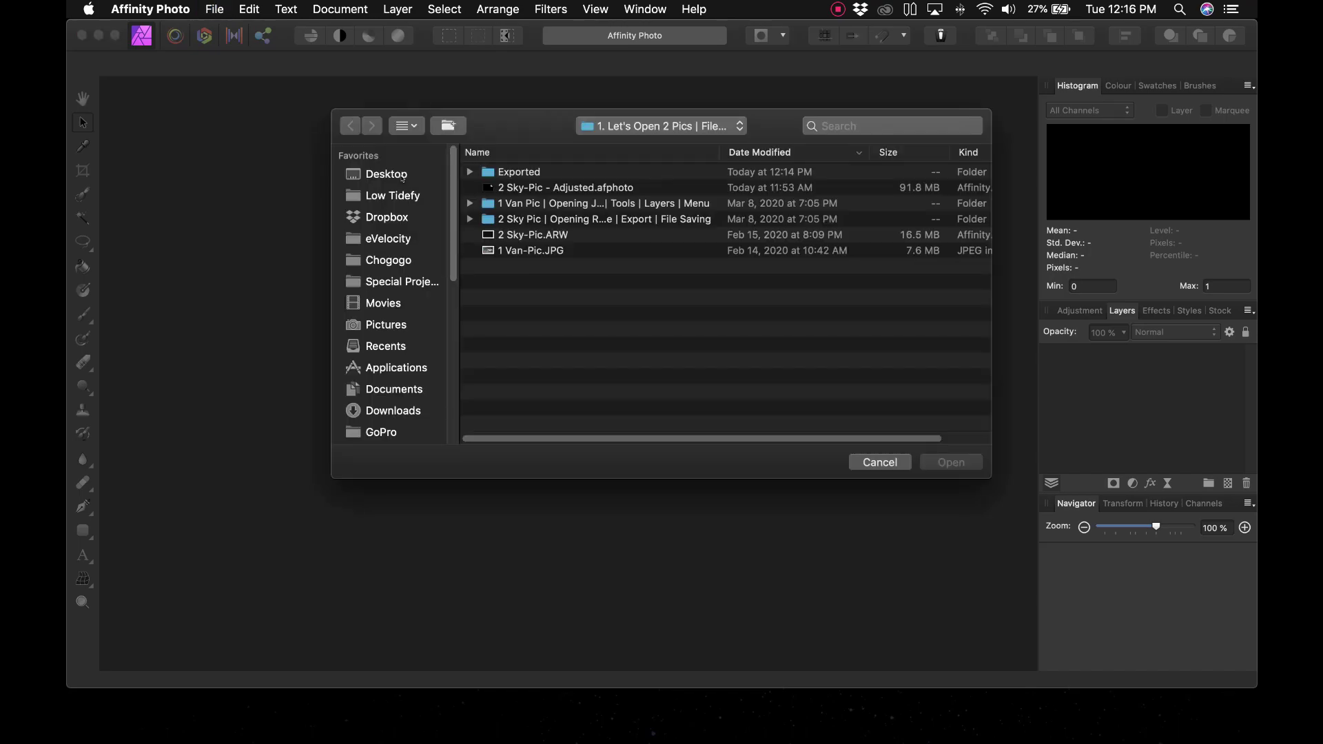
left_click(592, 188)
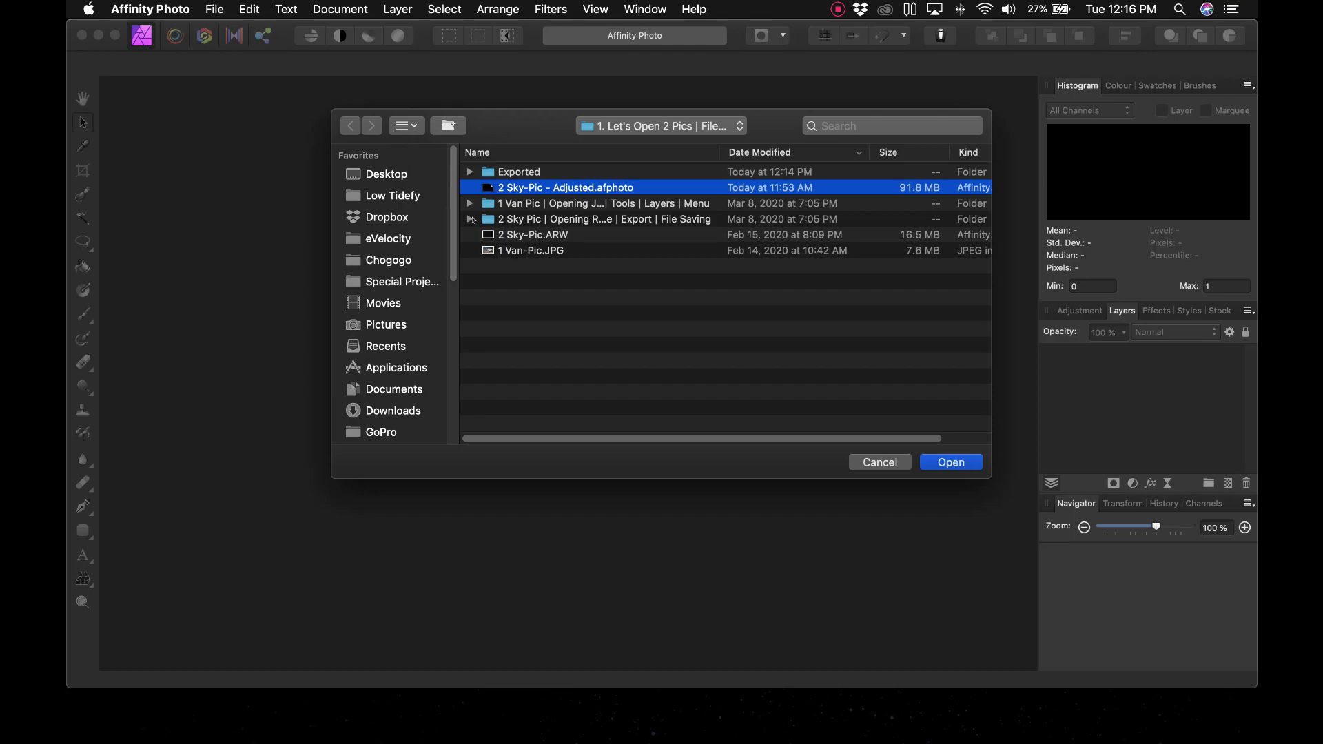
left_click(513, 234)
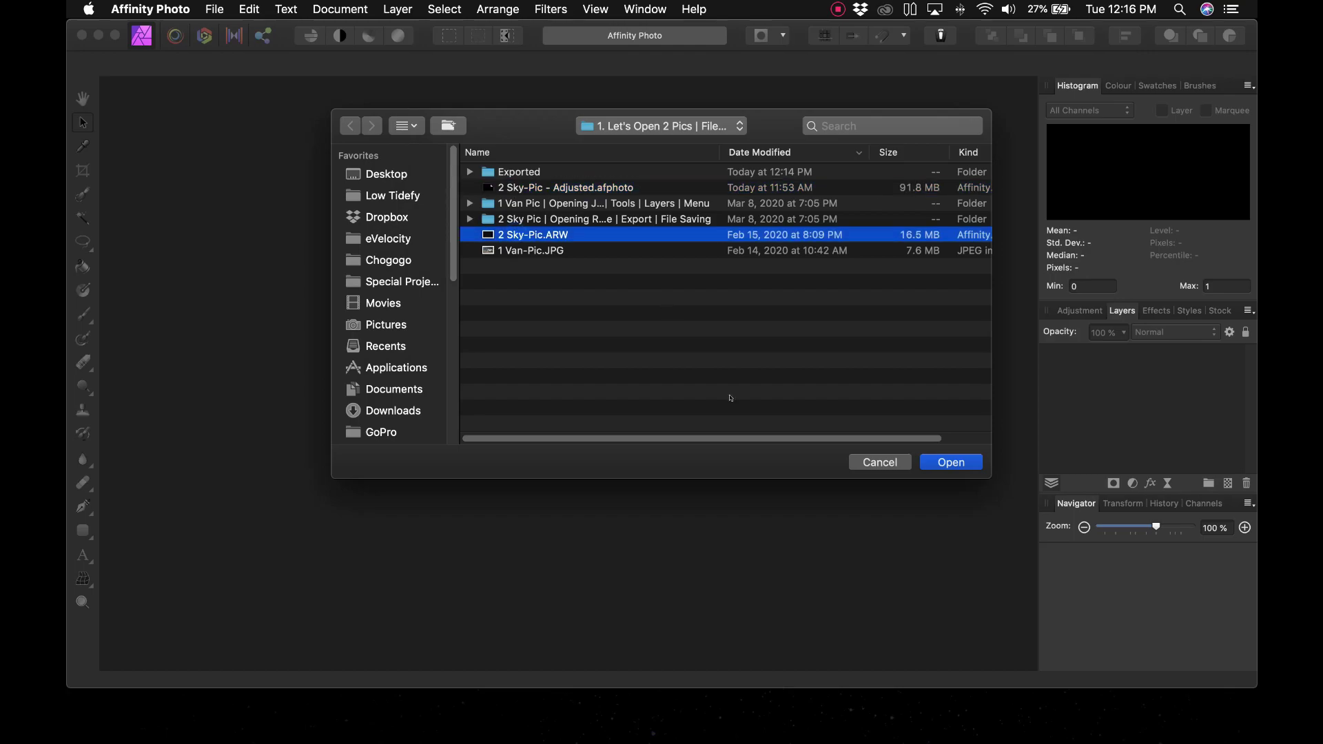
left_click(951, 462)
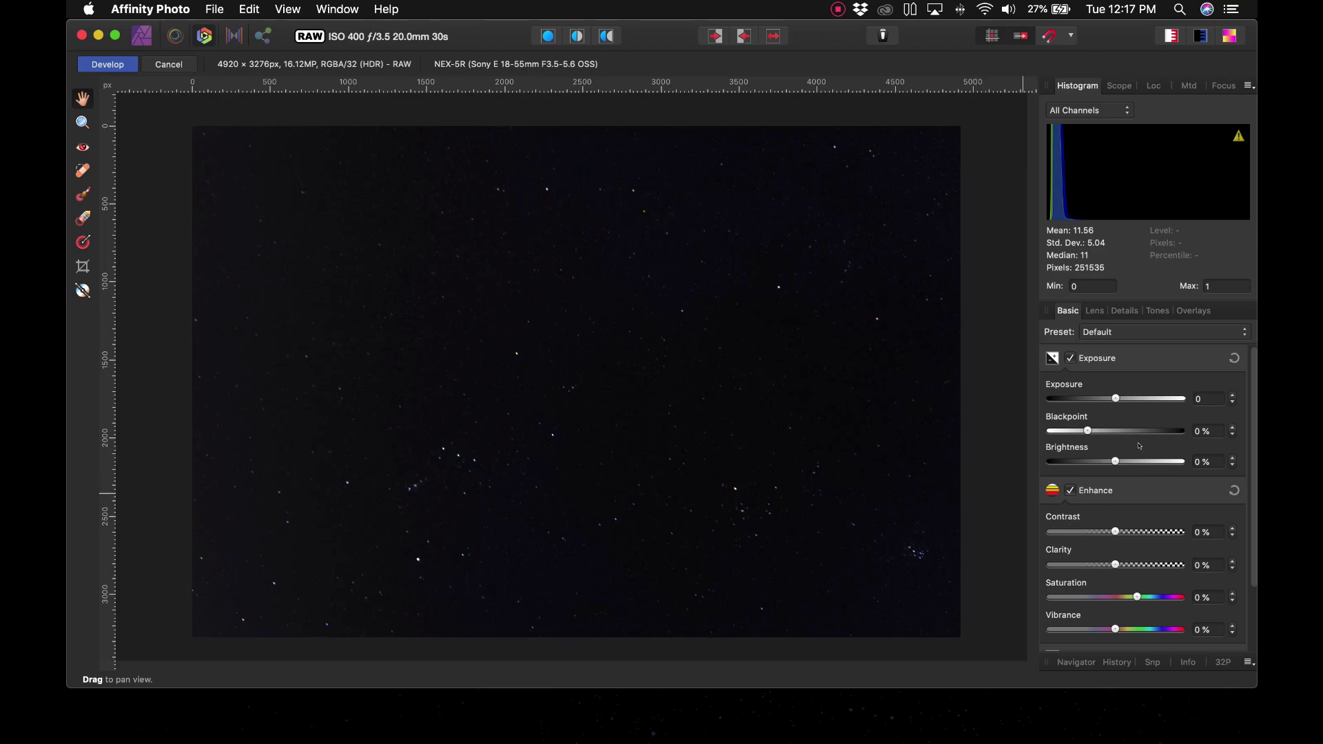
Step: Zoom in on the stars and raise the exposure to 2.652 in the Basic settings
key("super+plus")
key("super+plus")
key("super+plus")
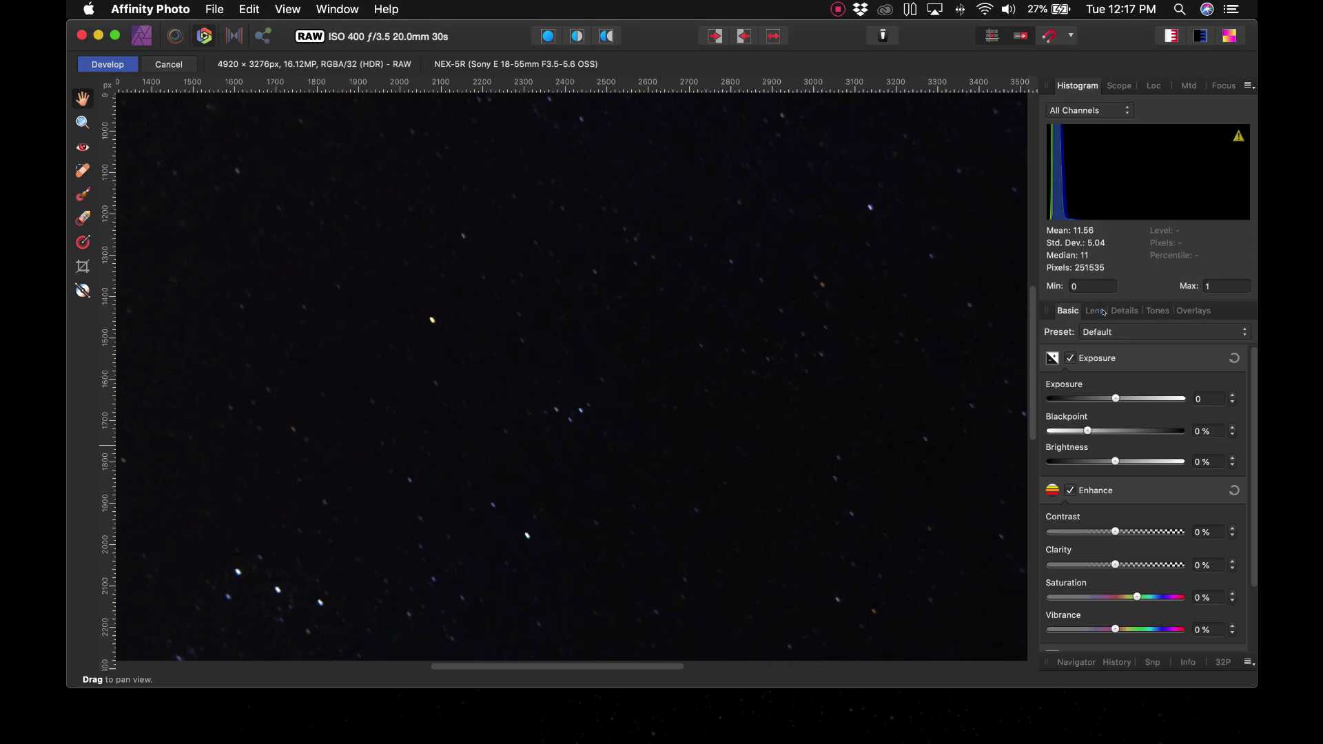
left_click(1095, 310)
left_click(1124, 311)
left_click(1068, 312)
left_click_drag(1127, 397, 1150, 399)
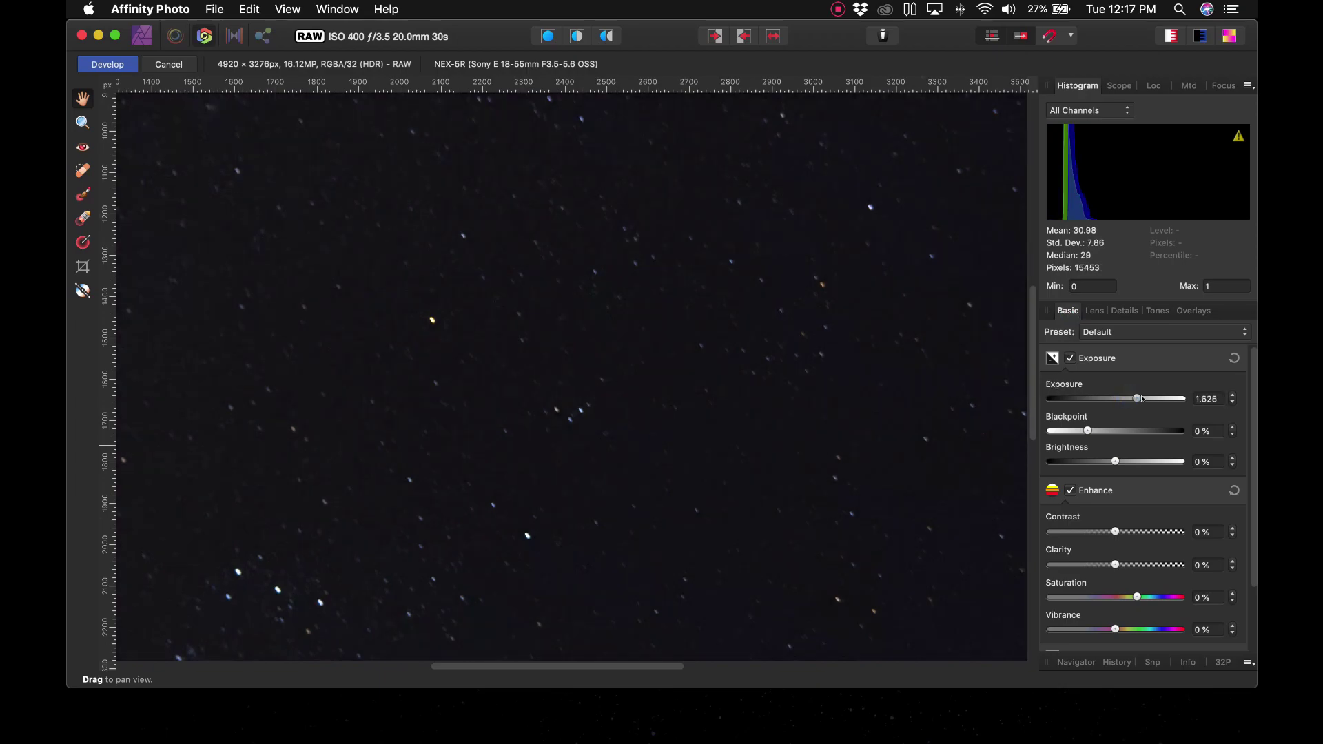
Step: Compare at several zoom levels, then lower the exposure to about 1.87
key("super+minus")
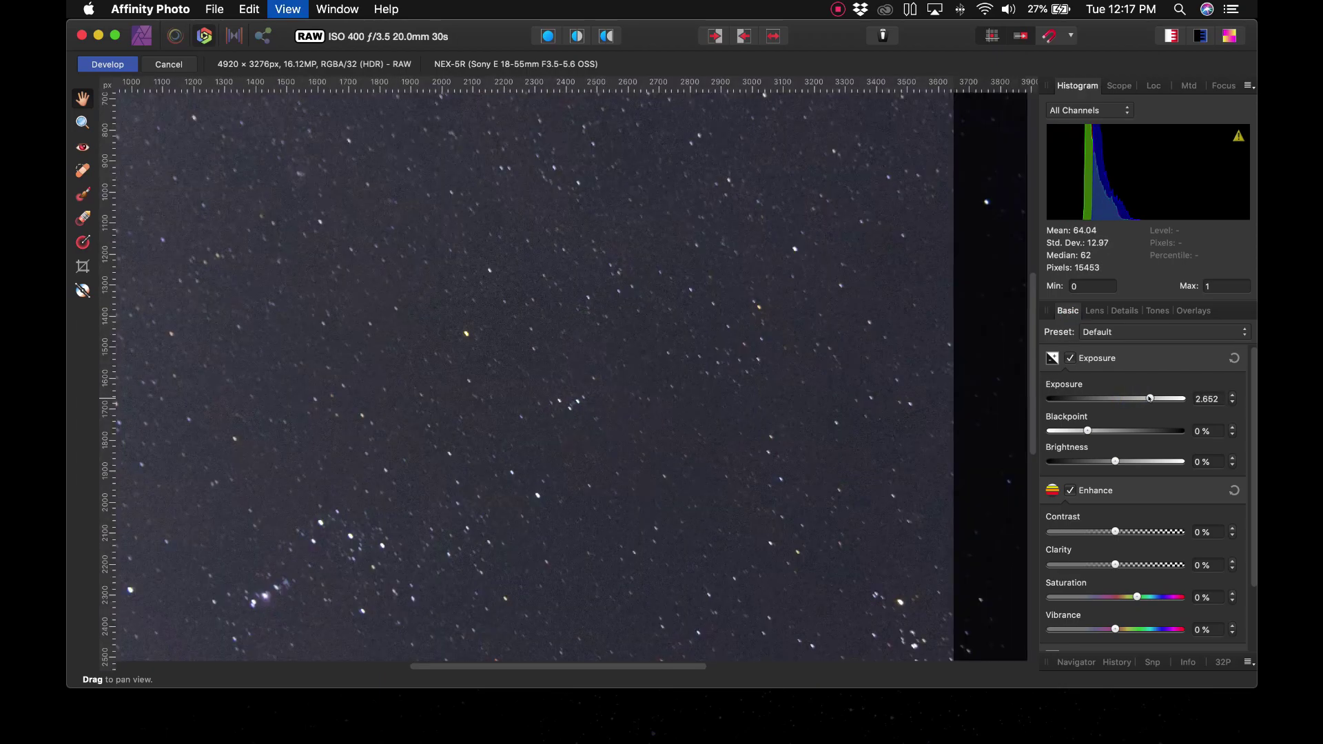
key("super+minus")
key("super+equal")
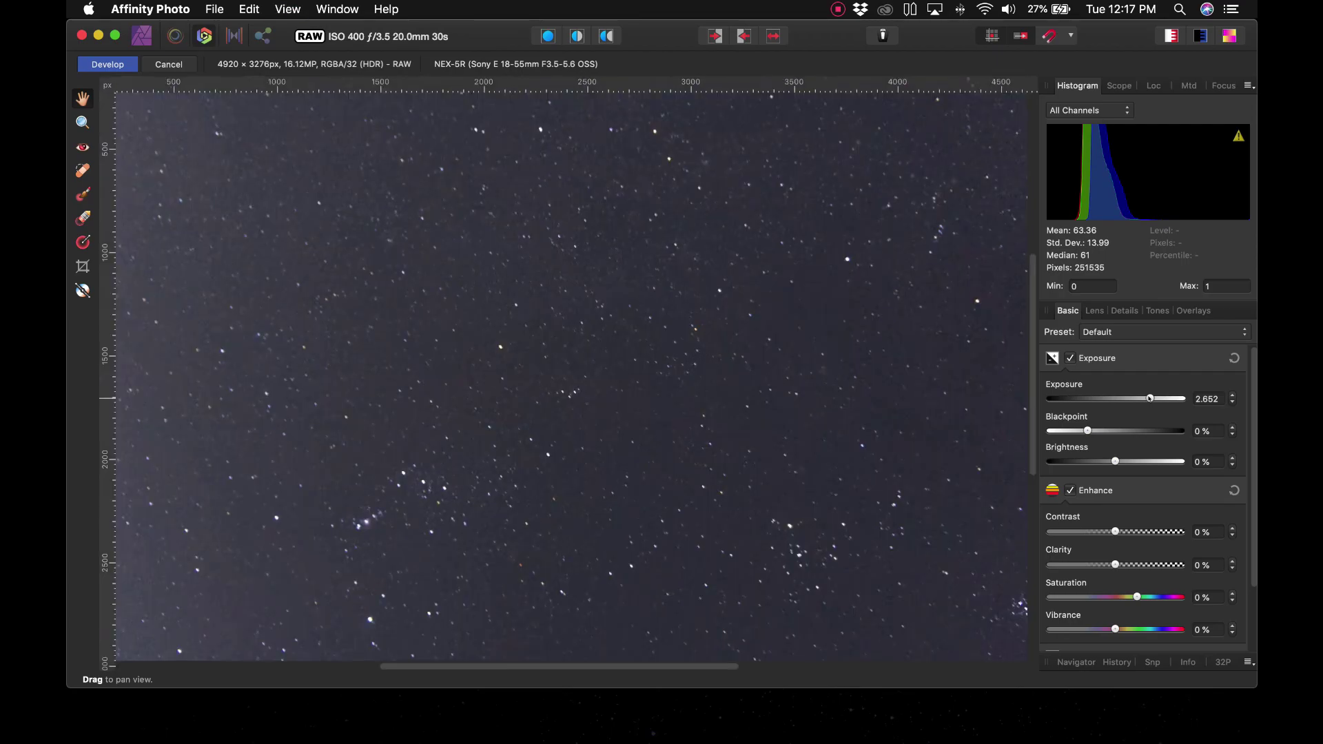
key("super+minus")
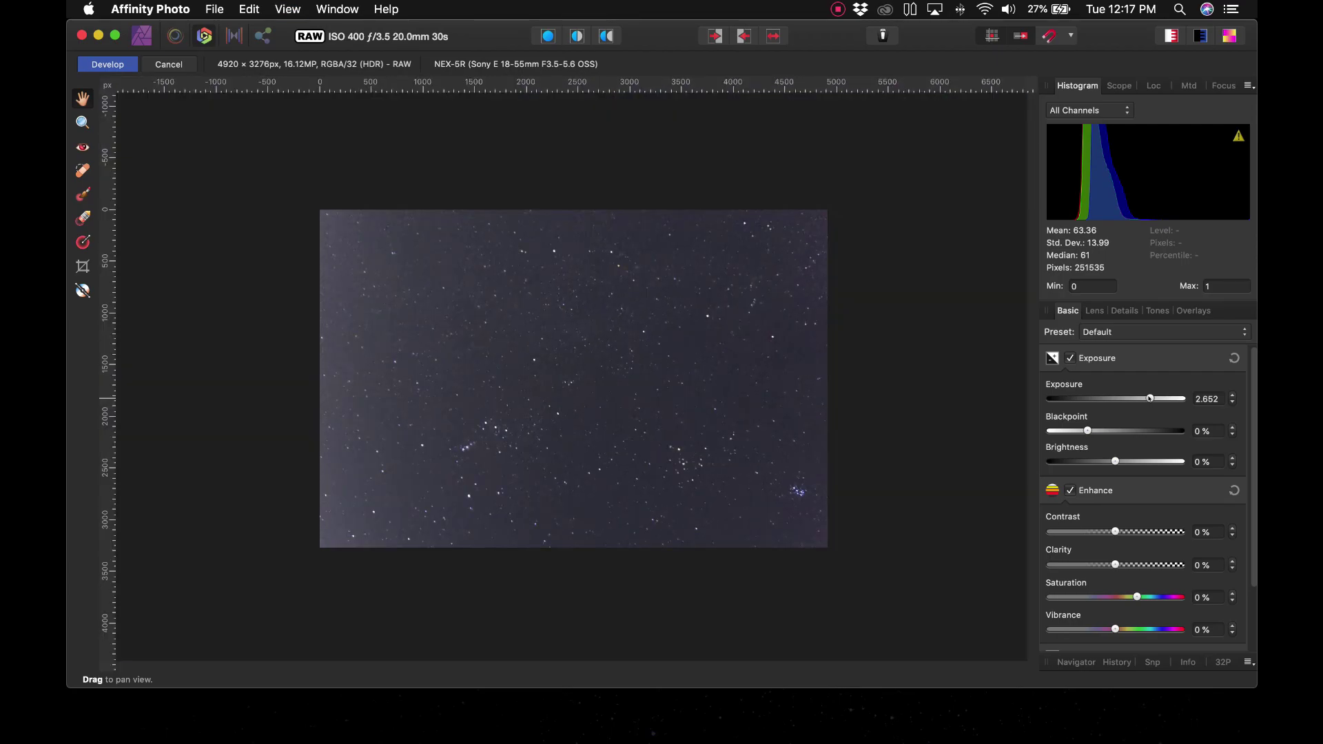
key("super+equal")
key("super+minus")
left_click_drag(1154, 398, 1119, 429)
Step: Raise the blackpoint to 10% and the clarity to 9% to sharpen the stars
key("super+plus")
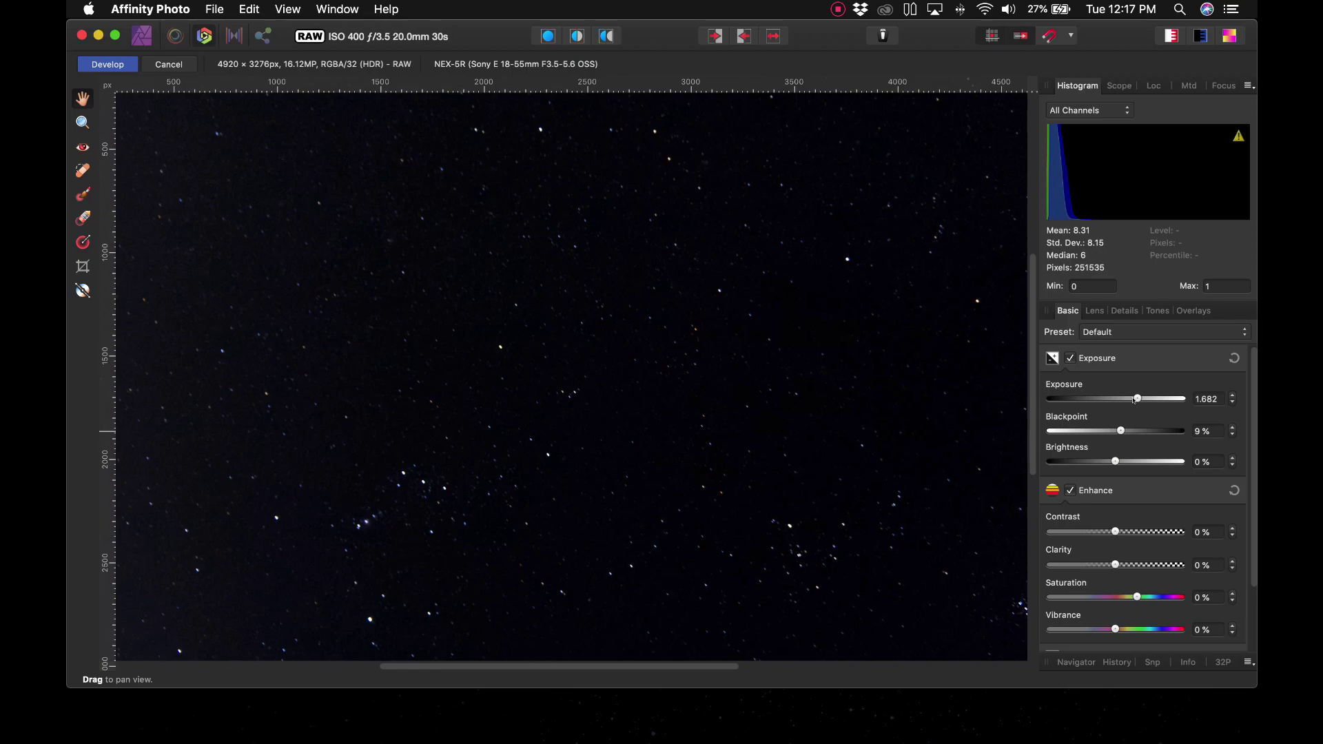
left_click_drag(1120, 431, 1125, 432)
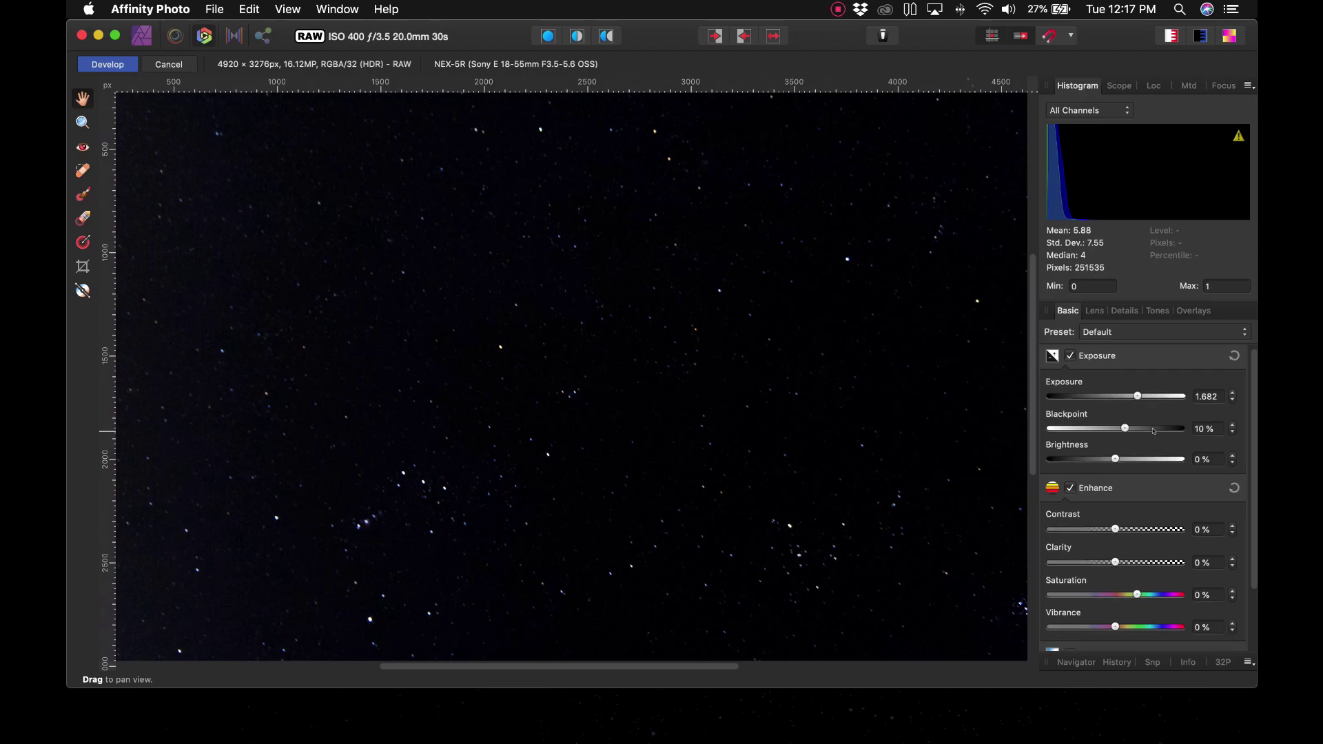
scroll(1152, 431, "down", 2)
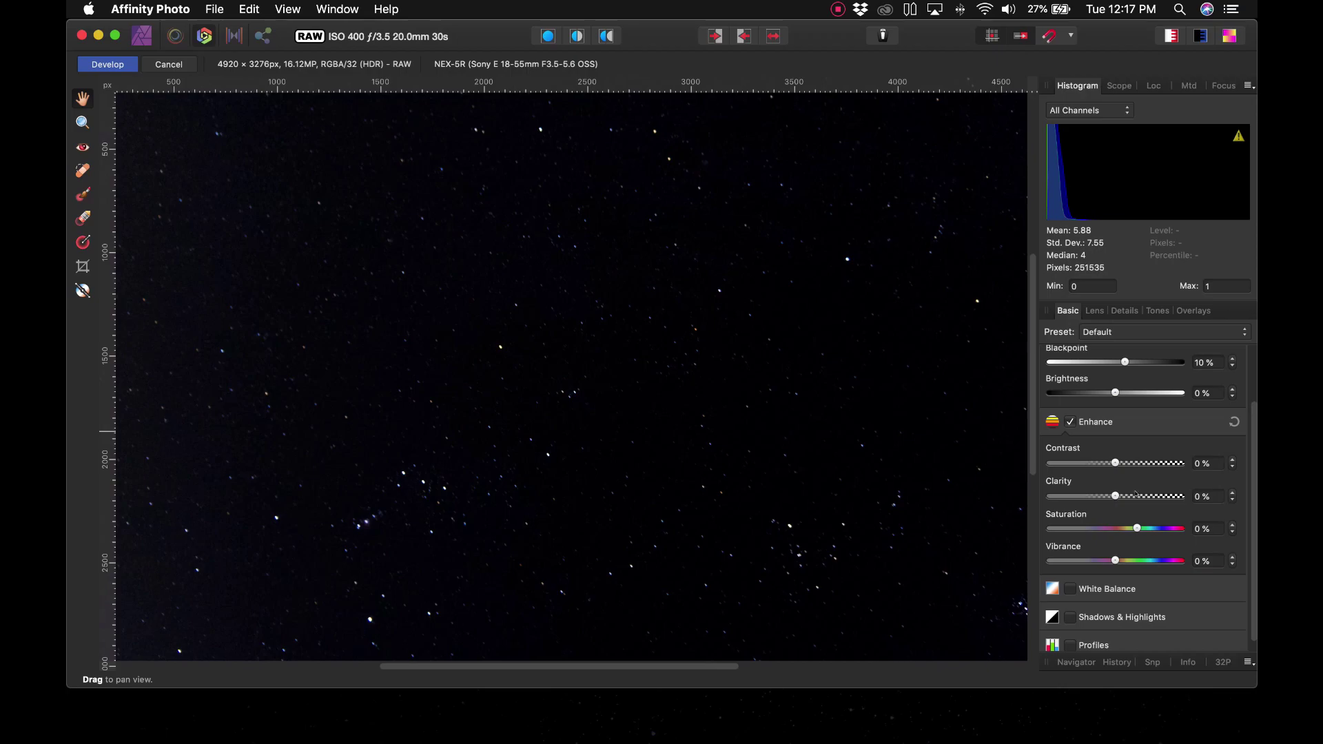
mouse_move(1135, 493)
left_mouse_down()
mouse_move(1164, 496)
mouse_move(1120, 499)
left_mouse_up()
Step: Compare star detail zoomed in and out, then apply the raw development
key("super+minus")
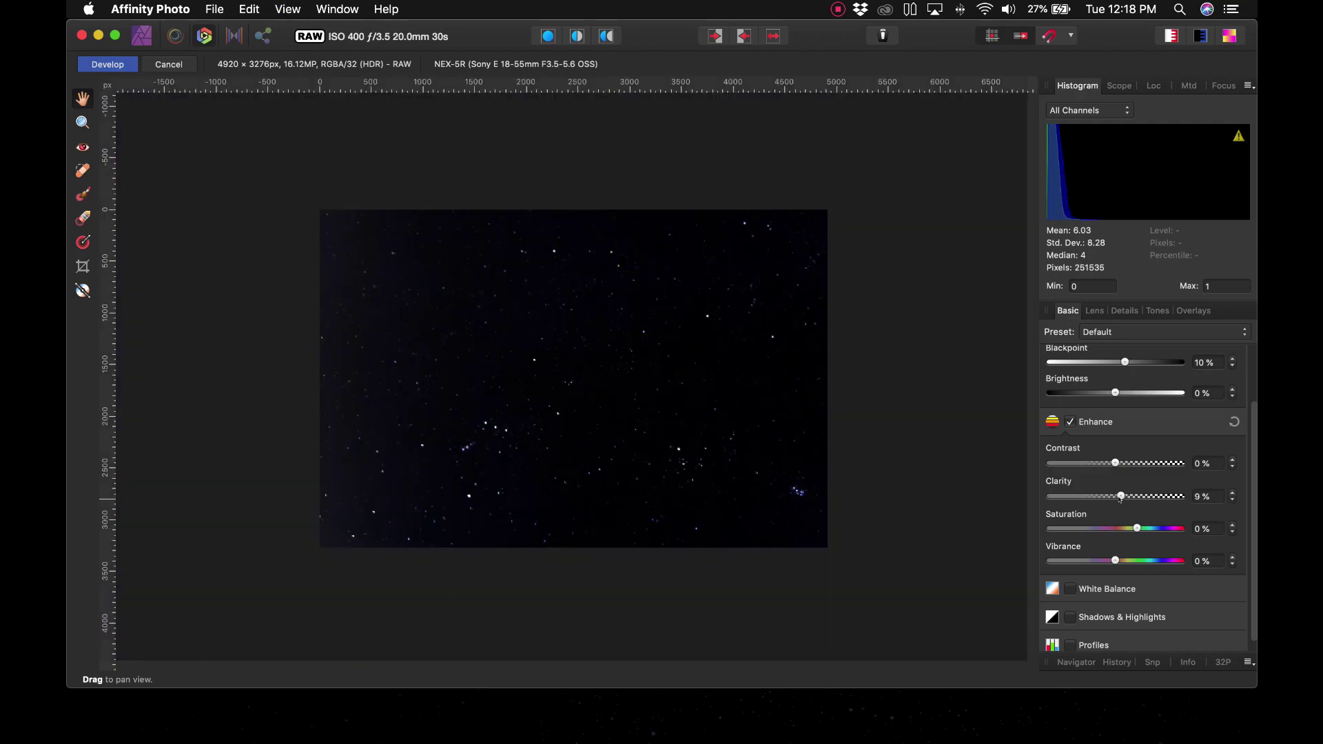
key("super+plus")
key("super+minus")
key("super+plus")
key("super+minus")
key("super+plus")
key("super+minus")
left_click(108, 64)
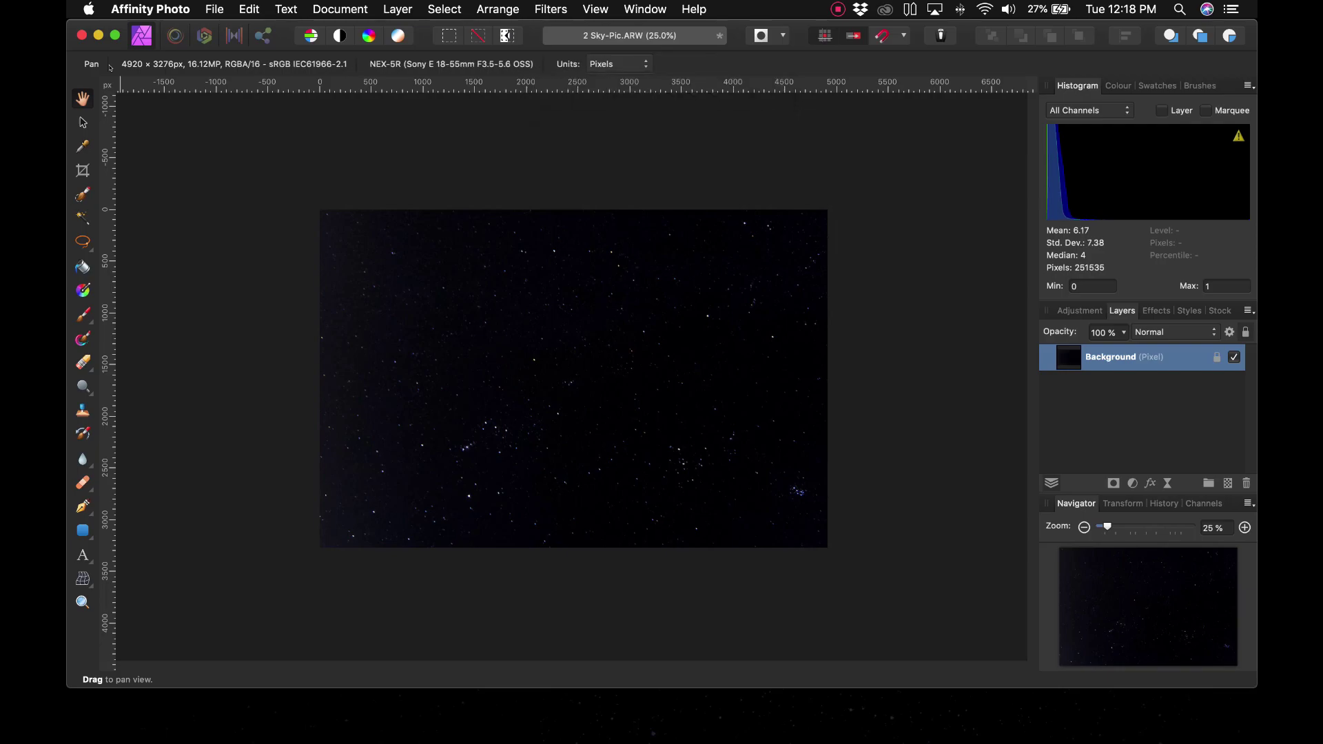
Step: Save the developed photo as '2 Sky-Pic - Adjusted.afphoto', overwriting the older file
left_click(210, 8)
left_click(268, 254)
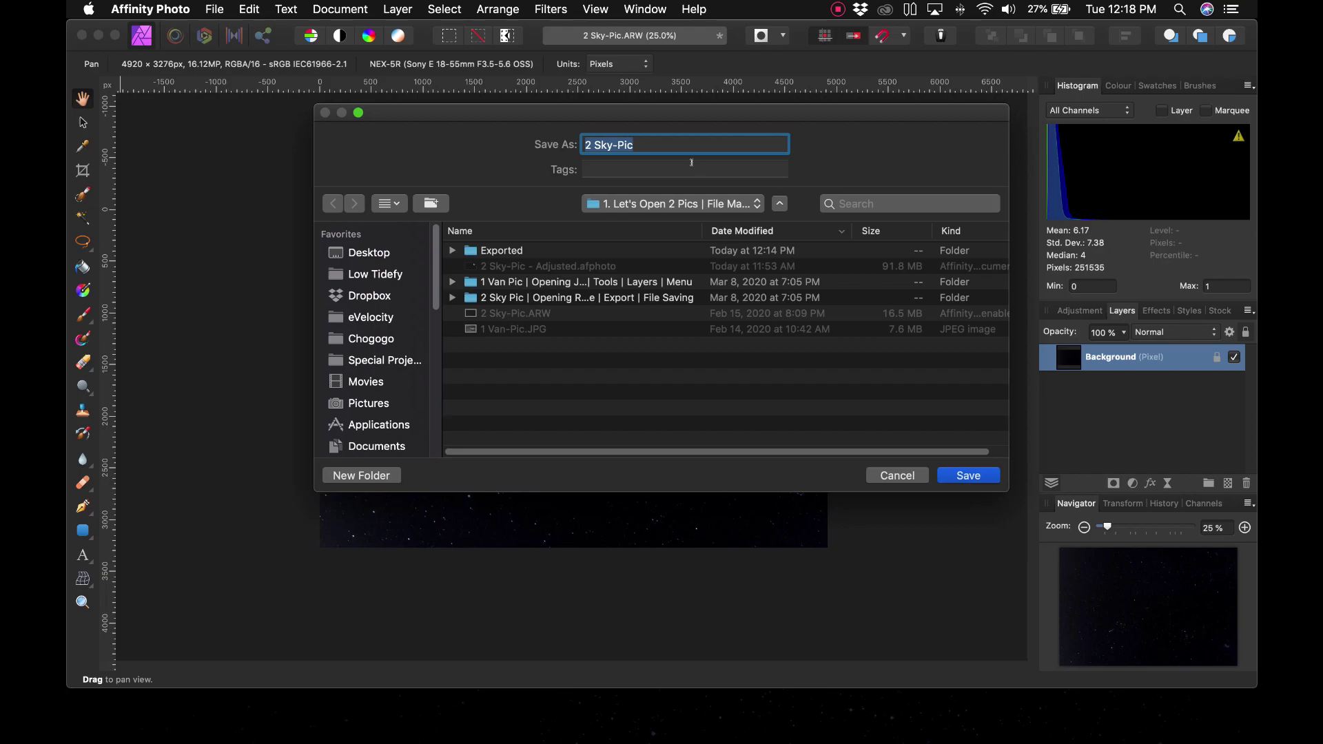
key("Right")
type("- Adjusted")
key("Return")
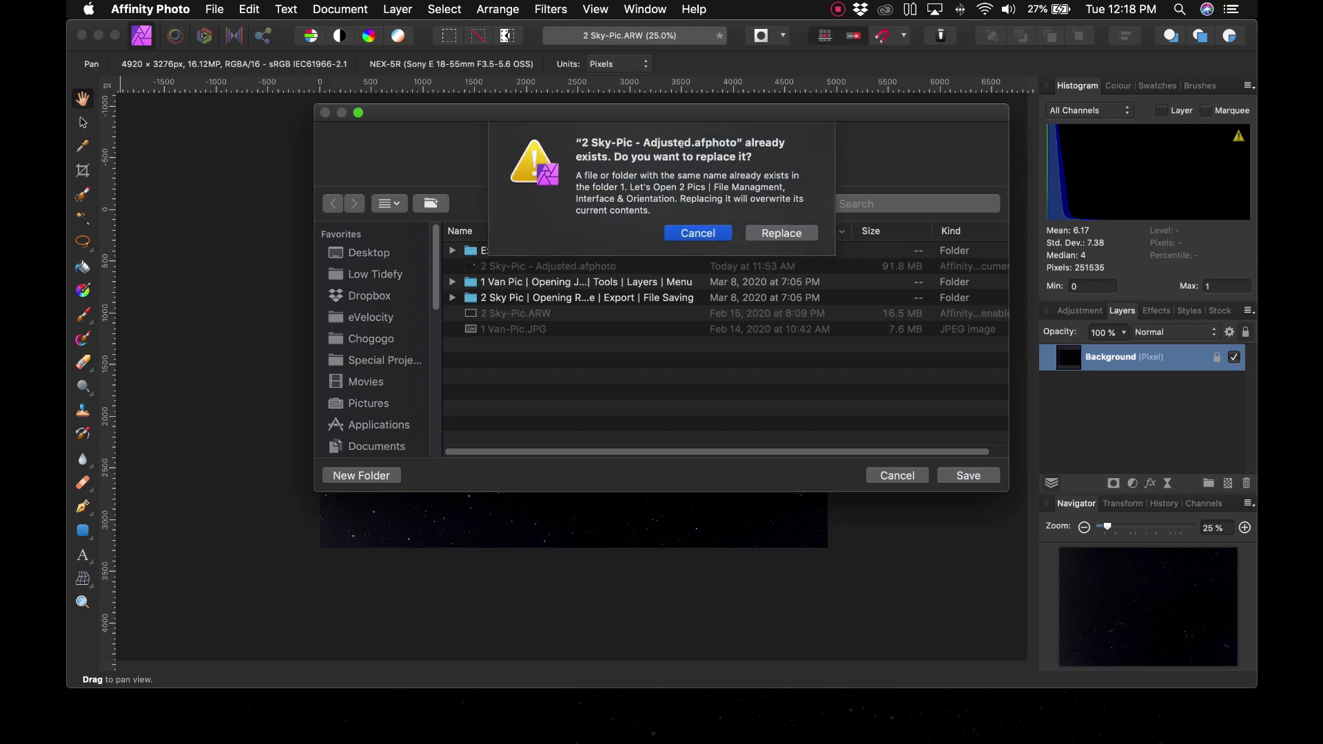
left_click(697, 233)
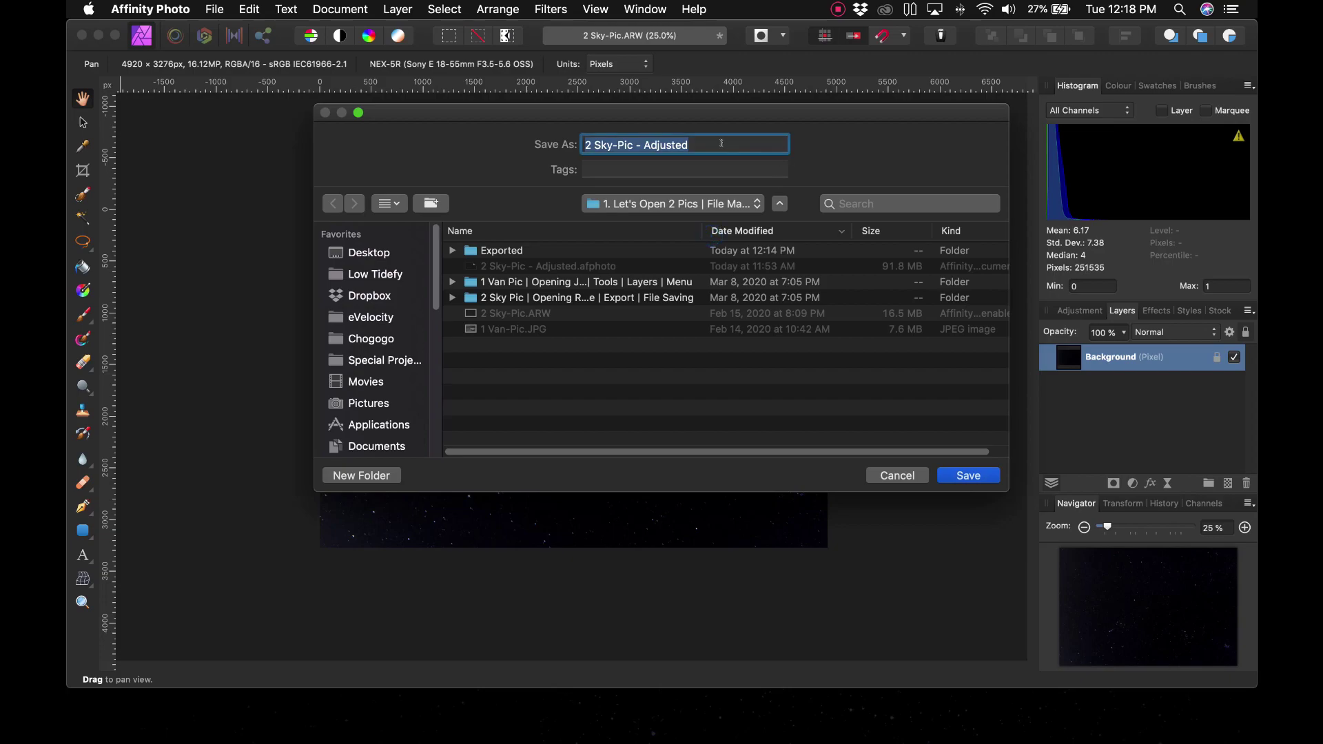
left_click(964, 474)
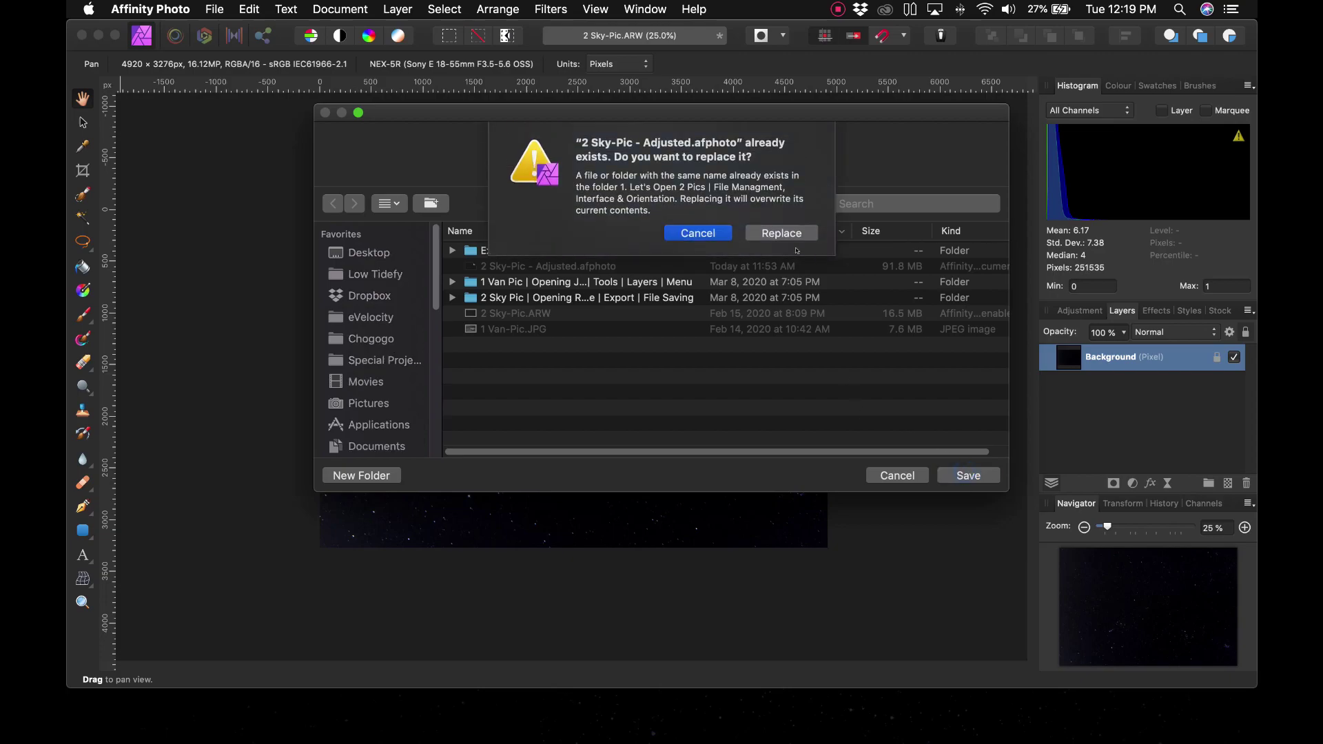
left_click(765, 229)
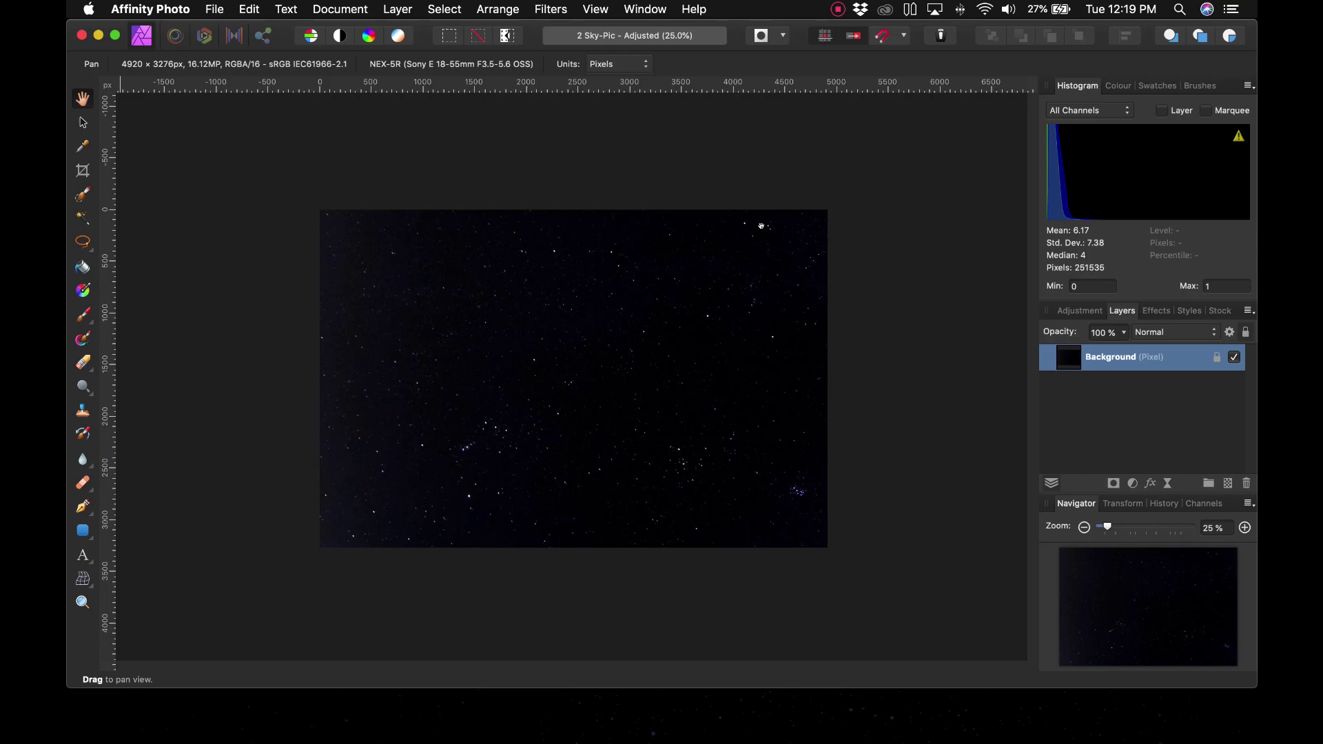
key("super+o")
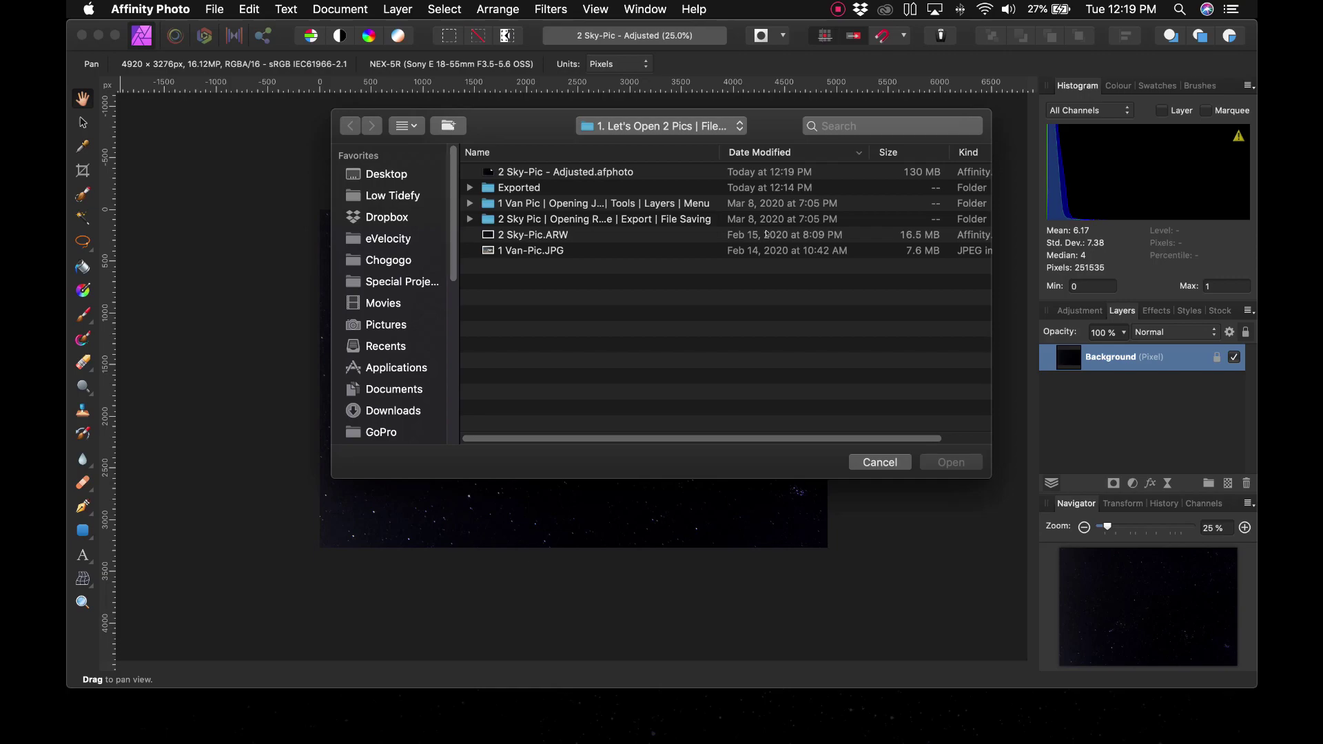
Step: Reopen 2 Sky-Pic.ARW and develop it with default settings
left_click(550, 235)
left_click(938, 458)
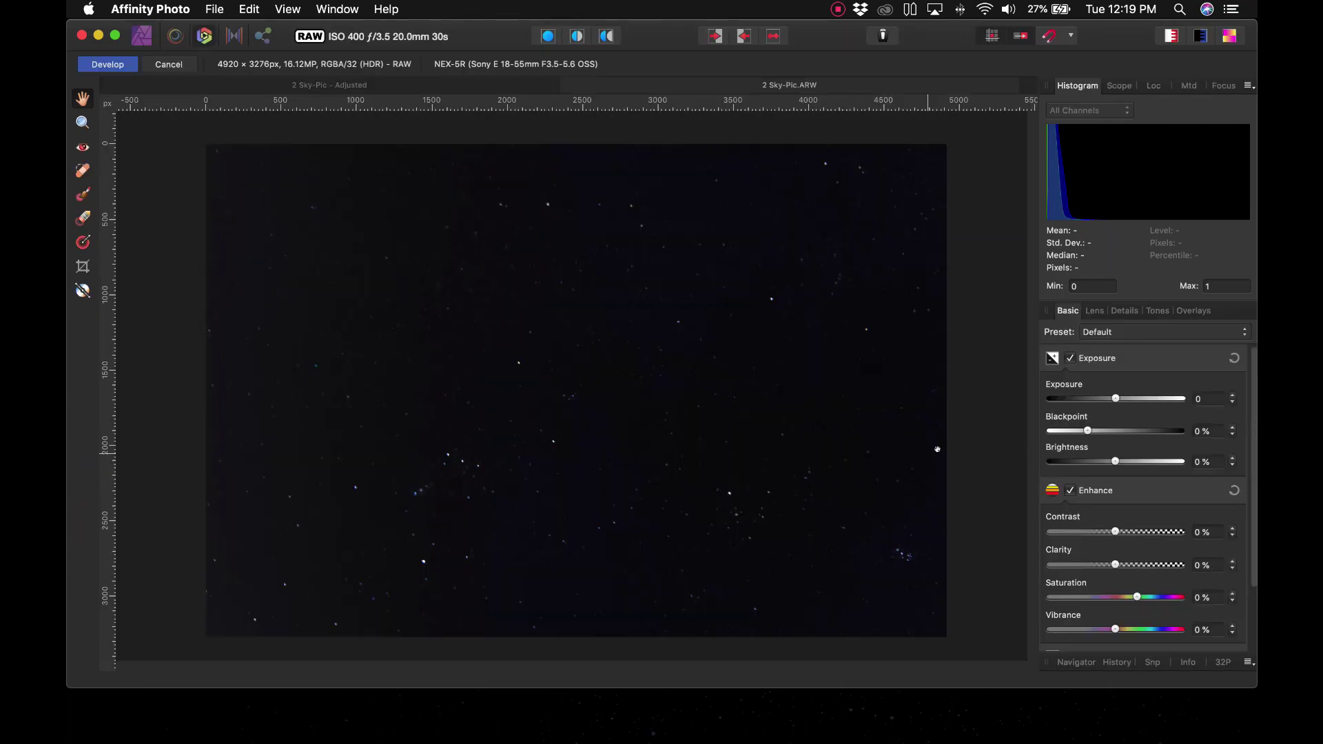
left_click(118, 68)
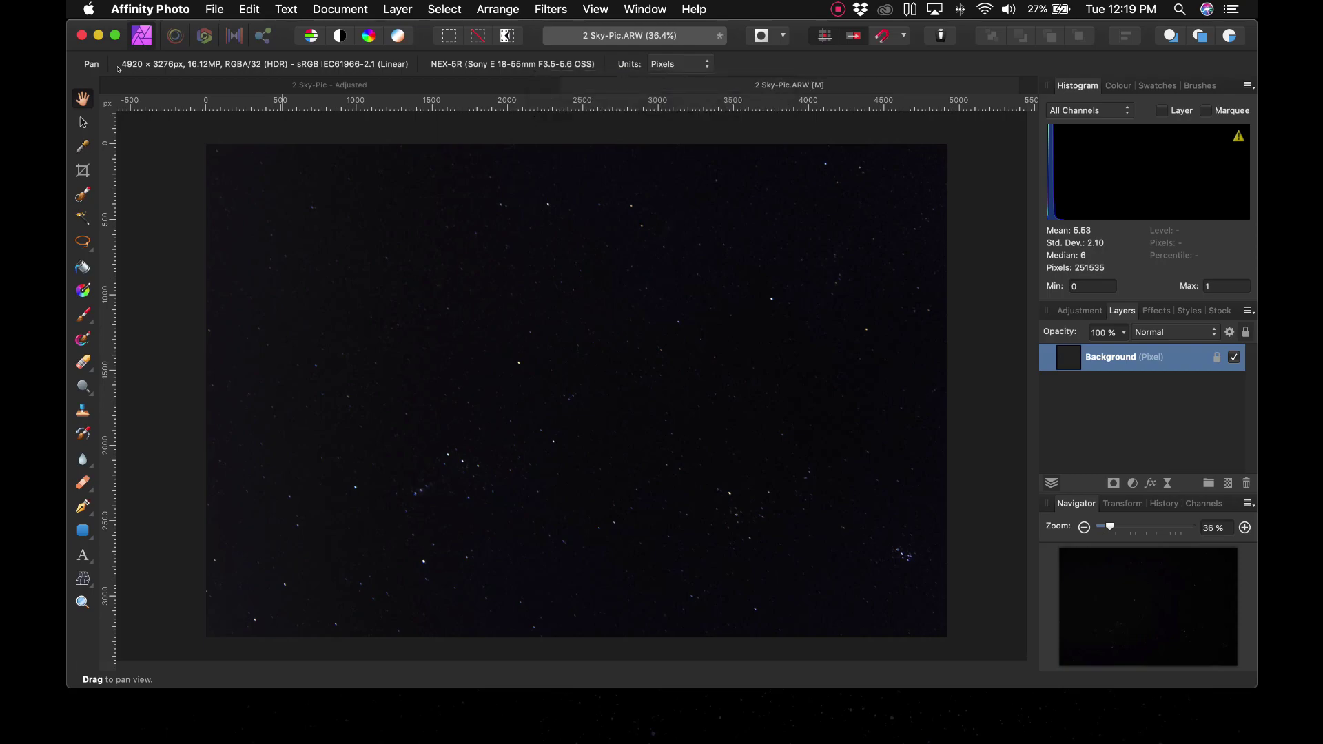
Step: Select the unedited Background layer, copy the whole image, and return to the Adjusted document
left_click(500, 85)
left_click(673, 86)
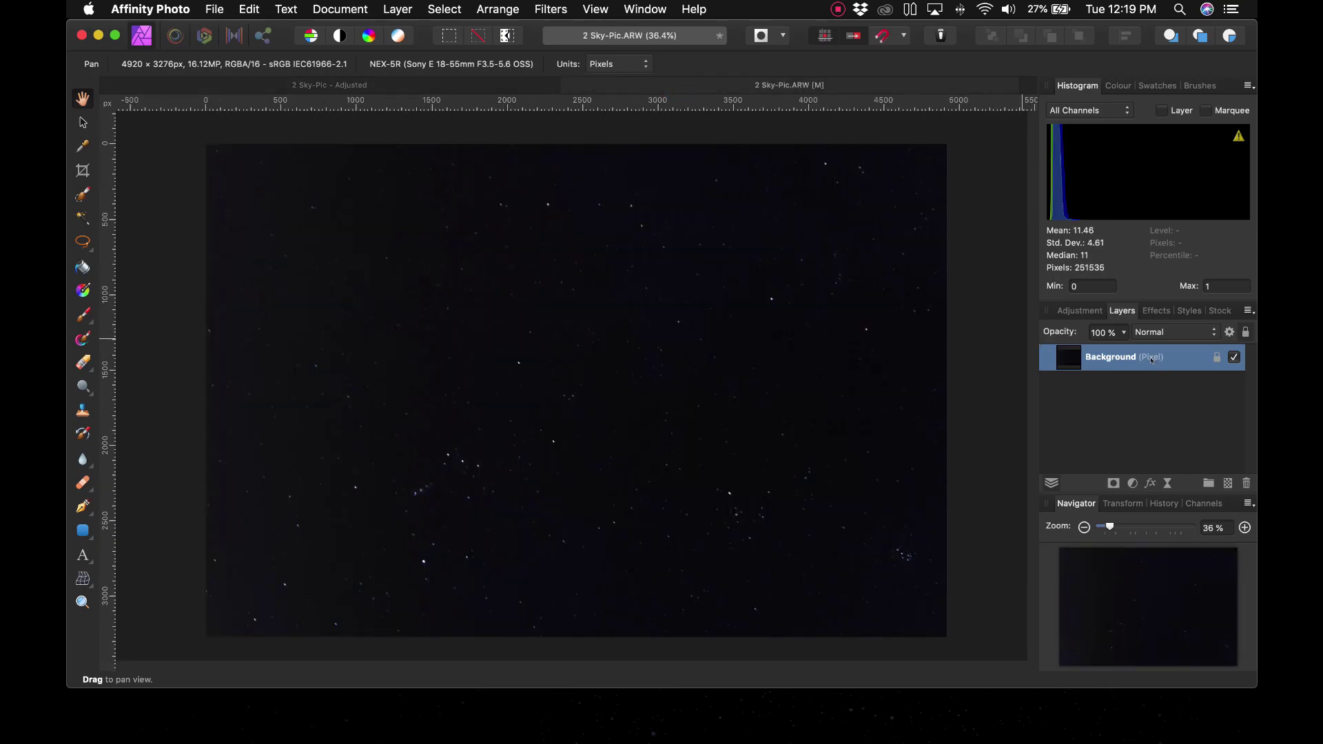
left_click(1146, 436)
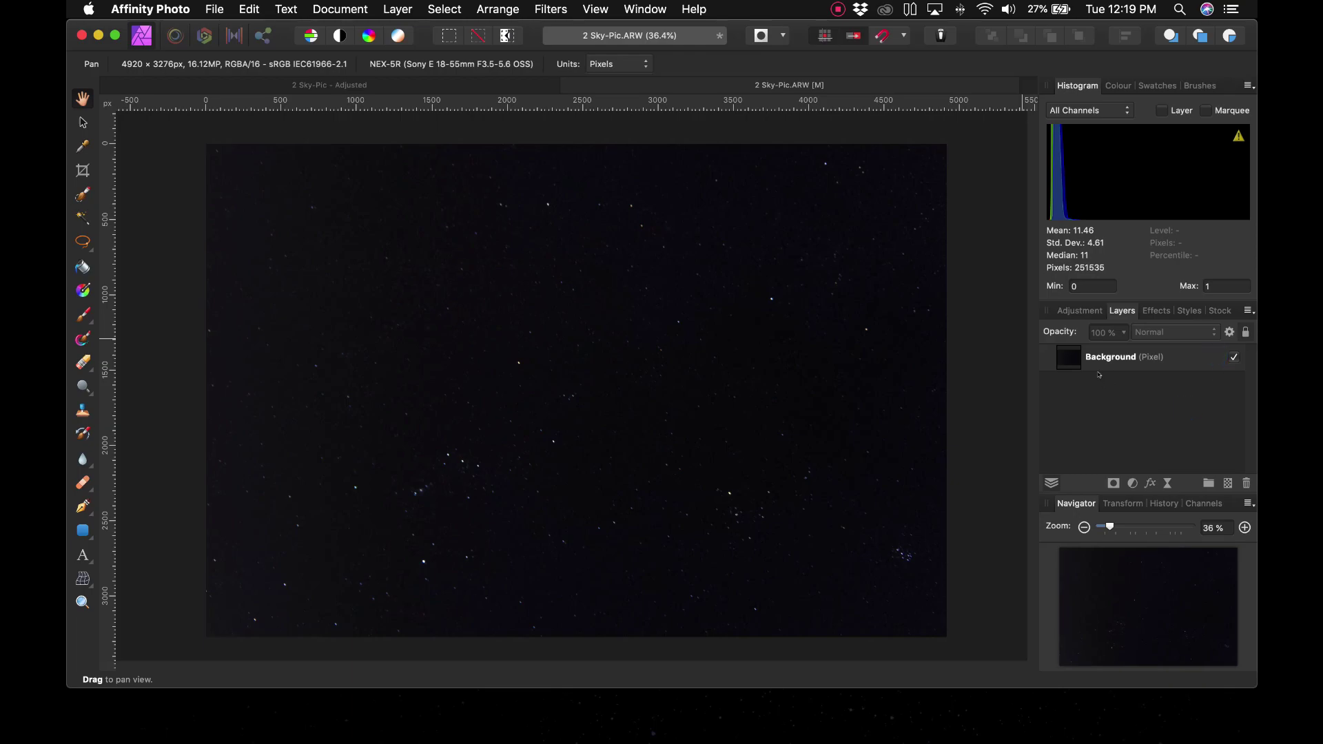
left_click(1126, 366)
left_click(1119, 467)
left_click(1132, 359)
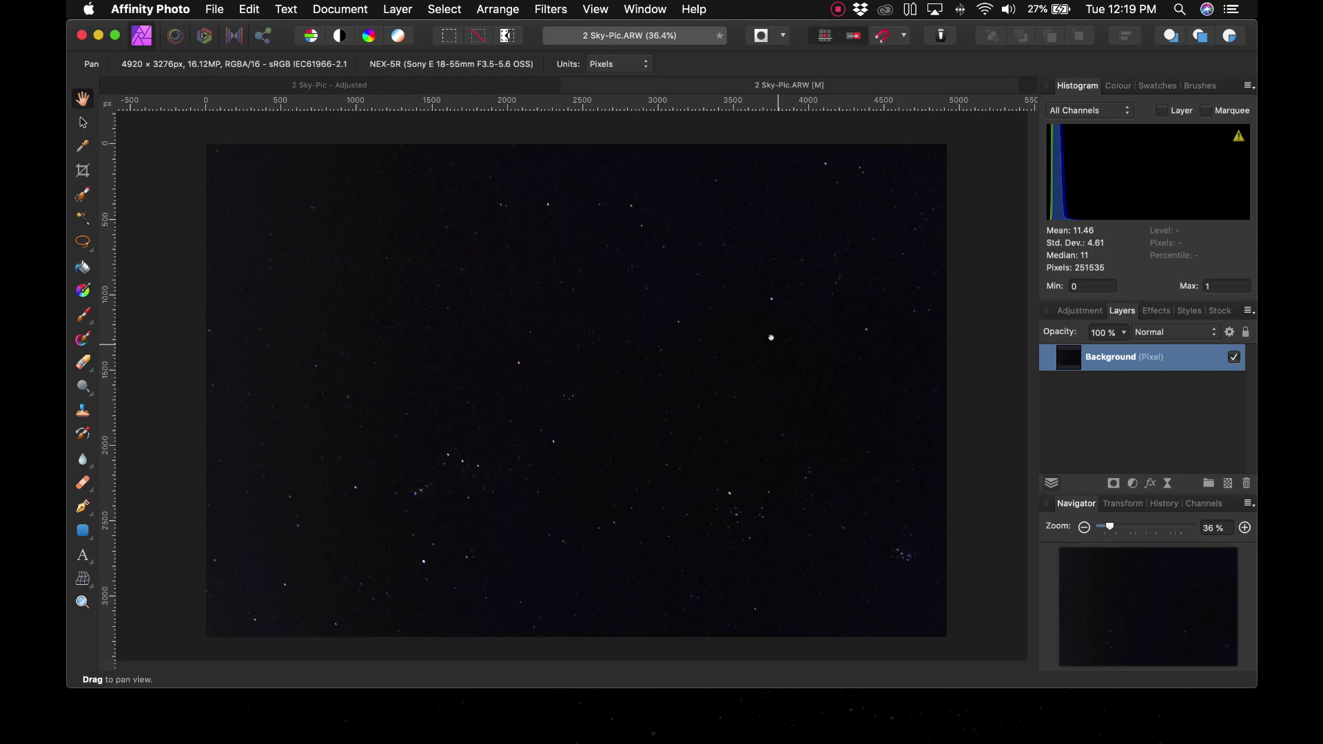
key("super+a")
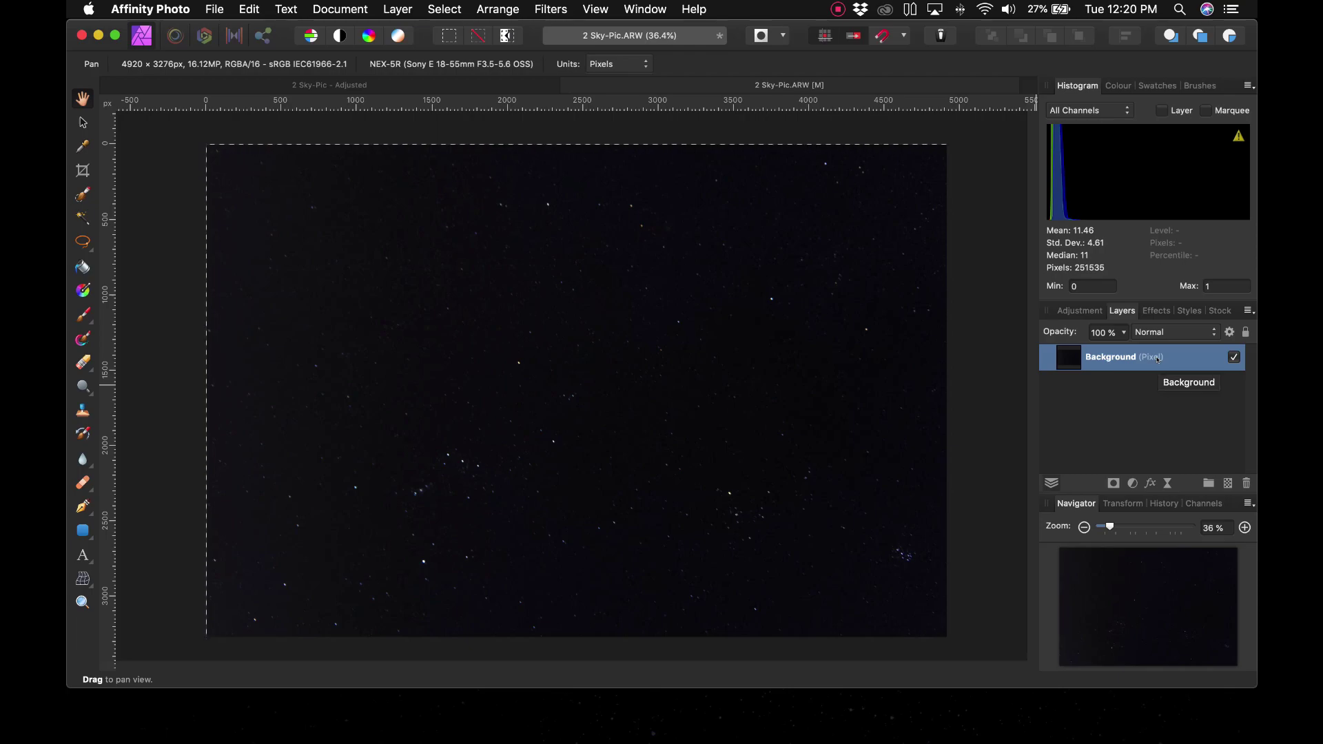
key("super+c")
key("Delete")
left_click(432, 84)
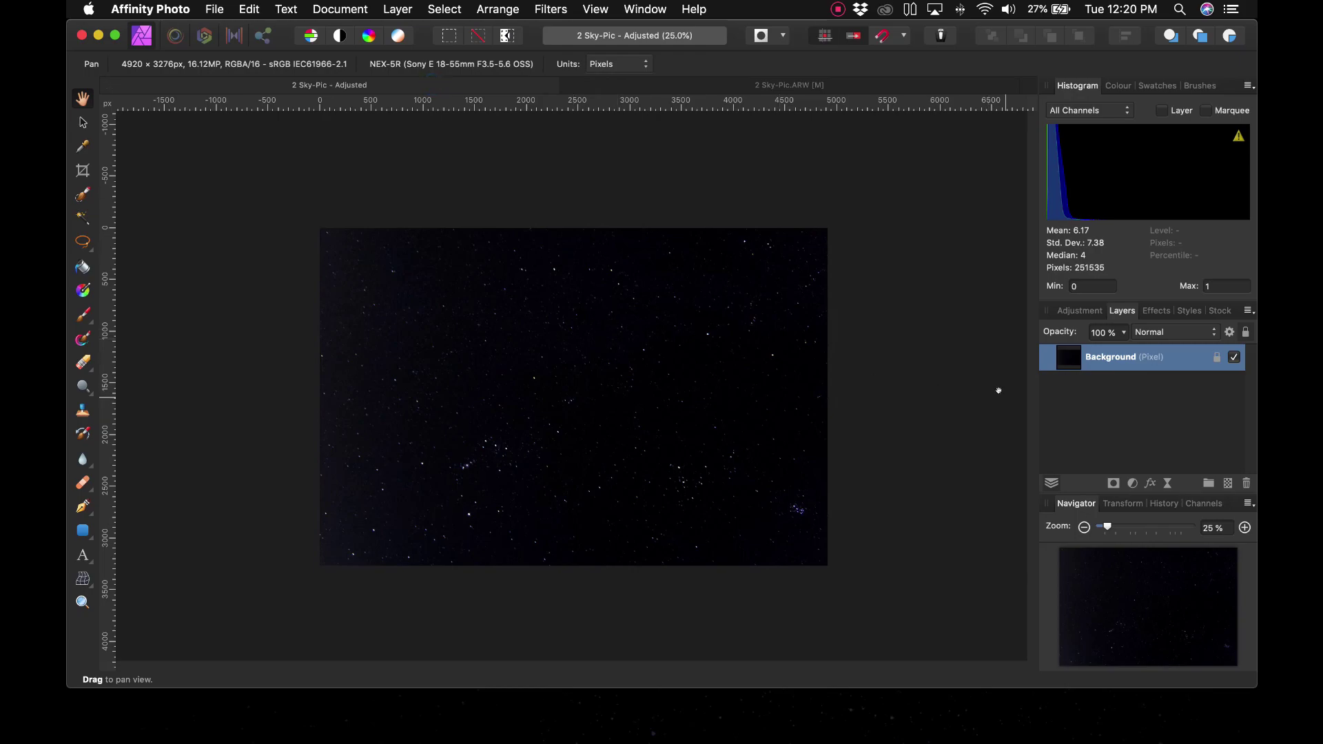
Step: Paste the unedited image as a top layer and toggle its visibility to compare
key("super+v")
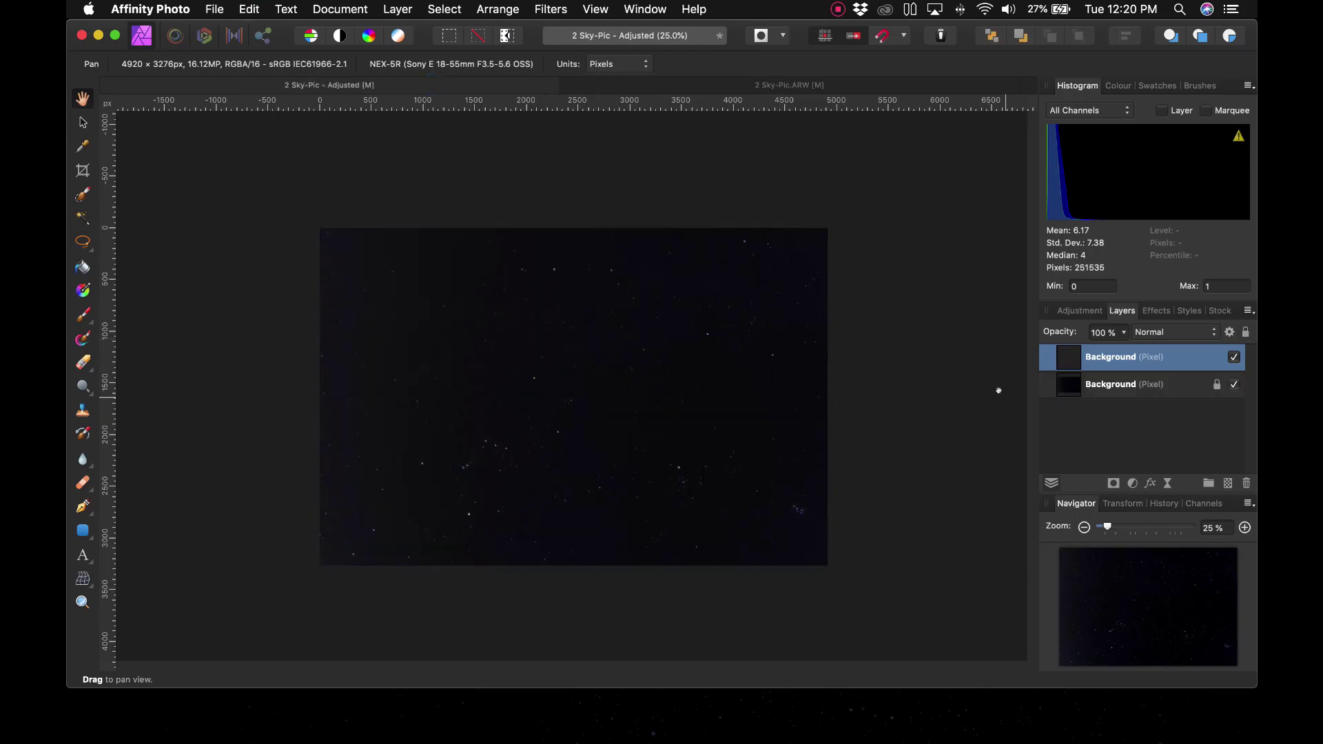
left_click(1234, 356)
left_click(1234, 357)
left_click(1234, 356)
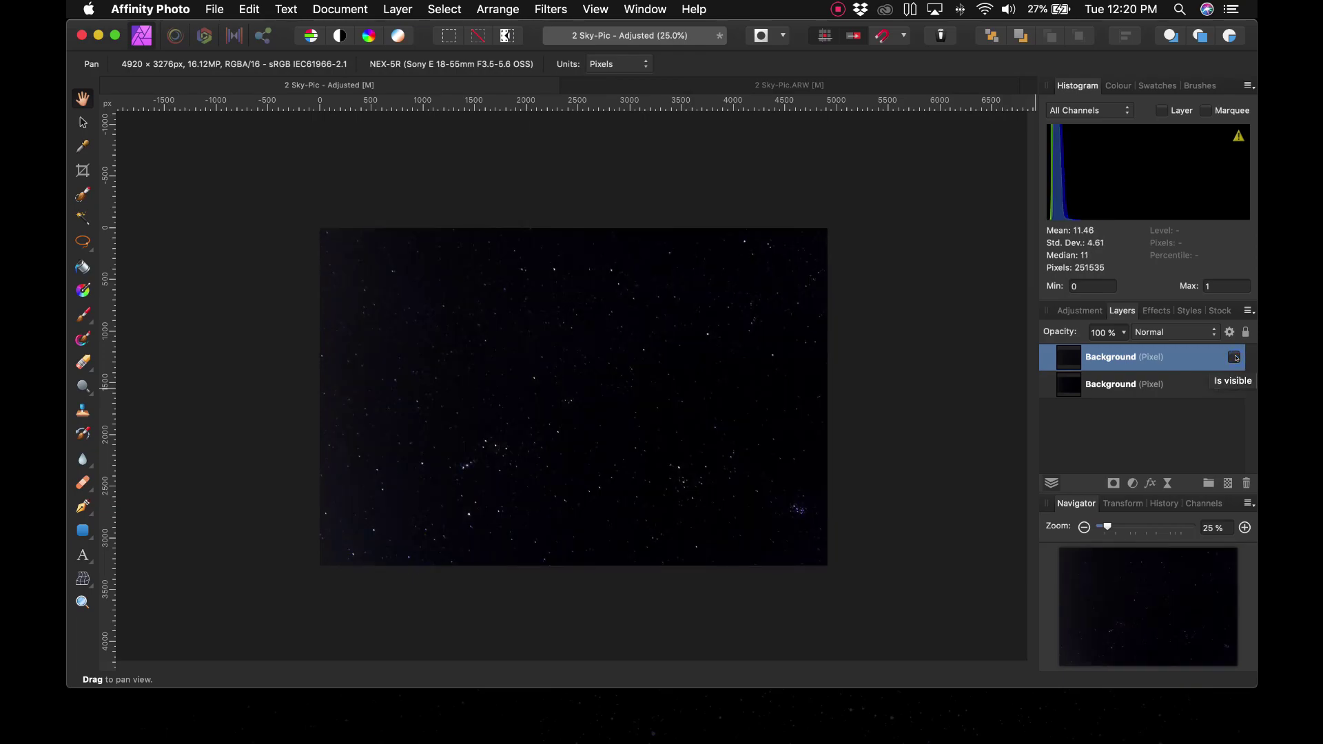
left_click(1235, 356)
left_click(1235, 357)
left_click(1235, 357)
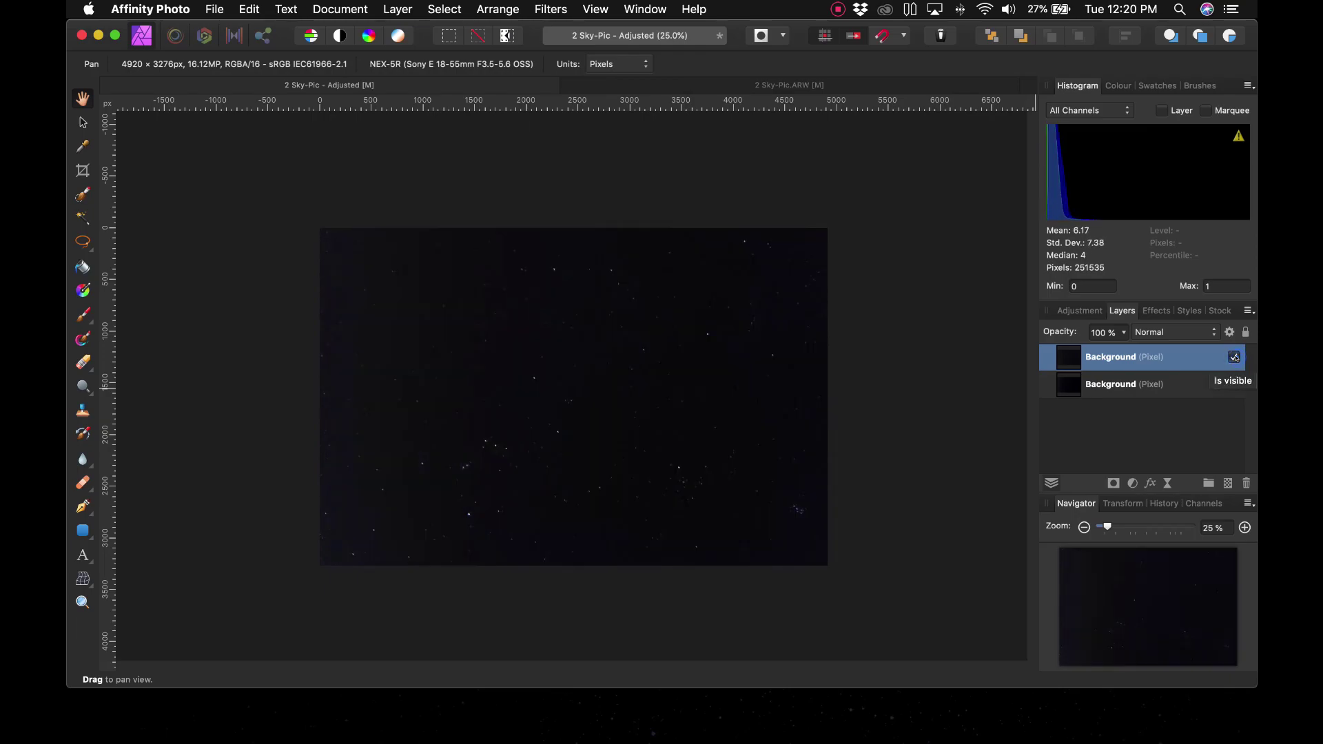
left_click(1235, 358)
left_click(1236, 358)
left_click(1235, 358)
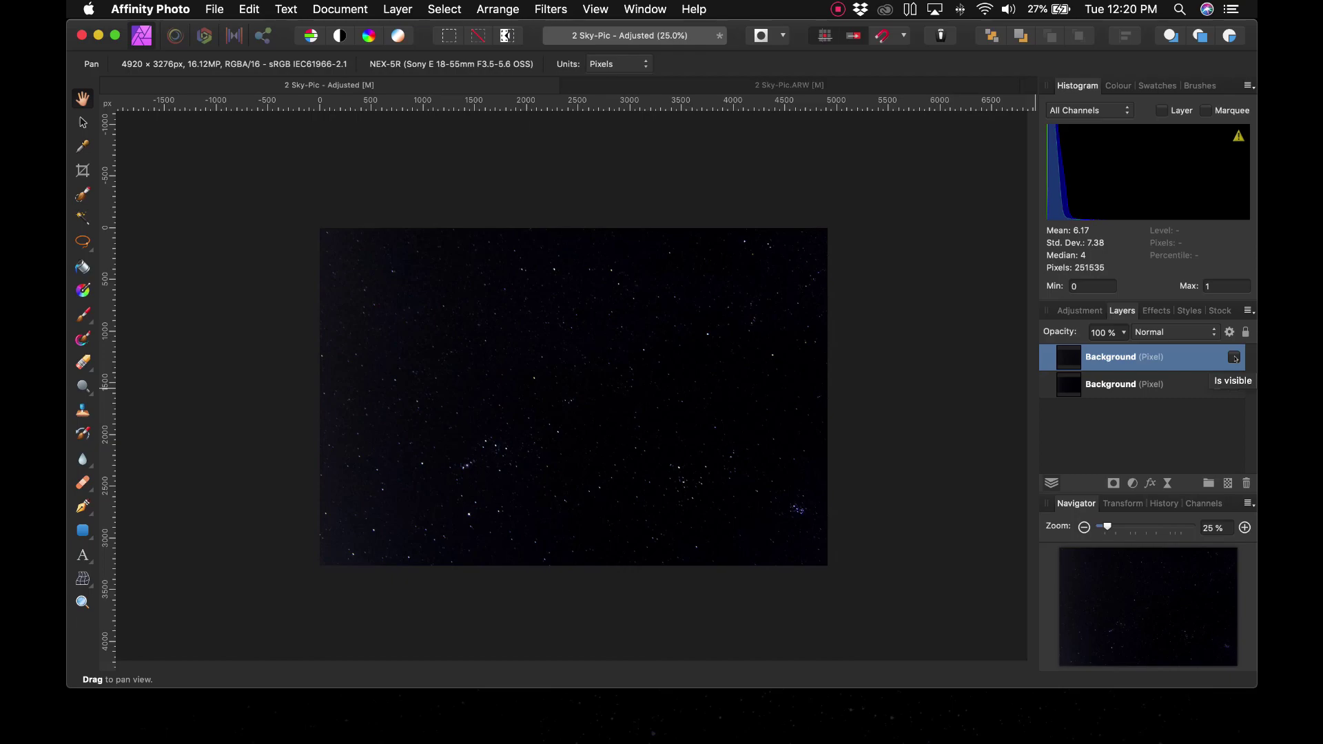
left_click(1235, 357)
left_click(1234, 357)
Step: Compare the stars at 50% and 25% zoom, then hide the copy and select the adjusted layer
key("super+equal")
key("super+minus")
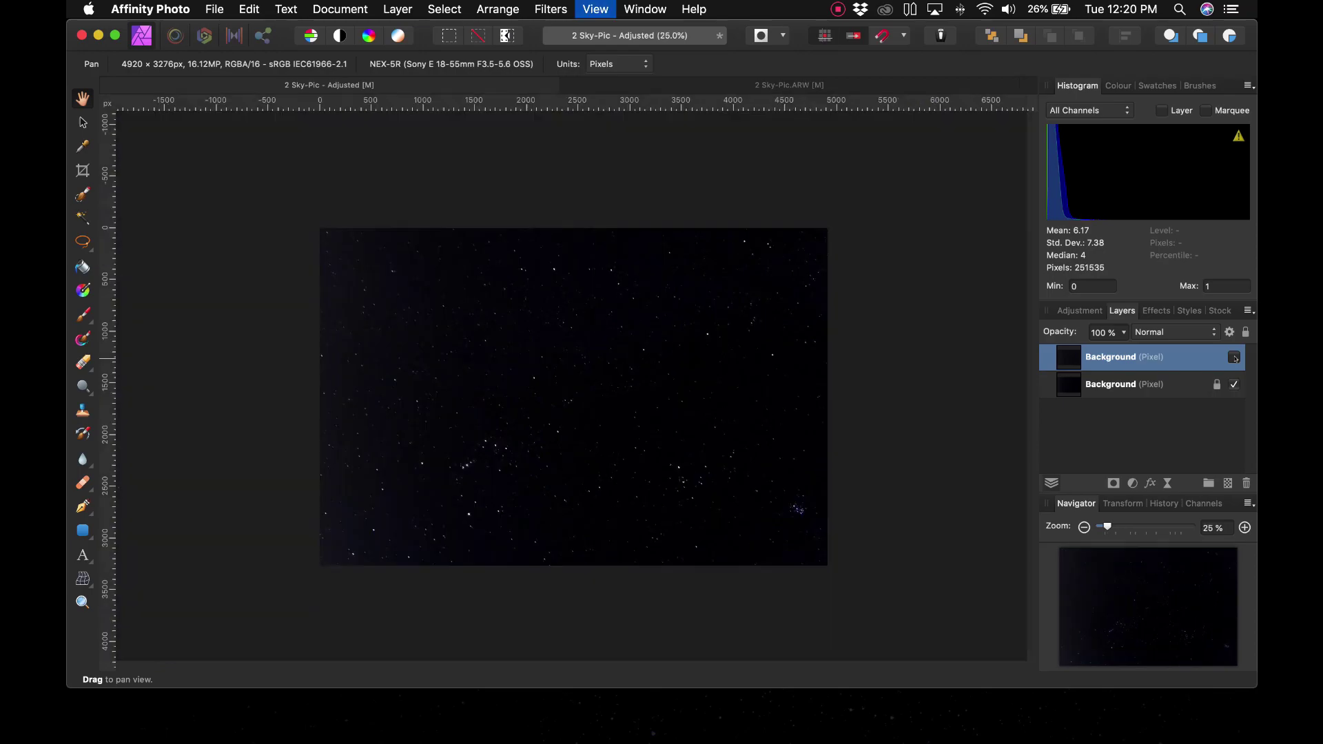
key("super+plus")
key("super+minus")
left_click(1234, 357)
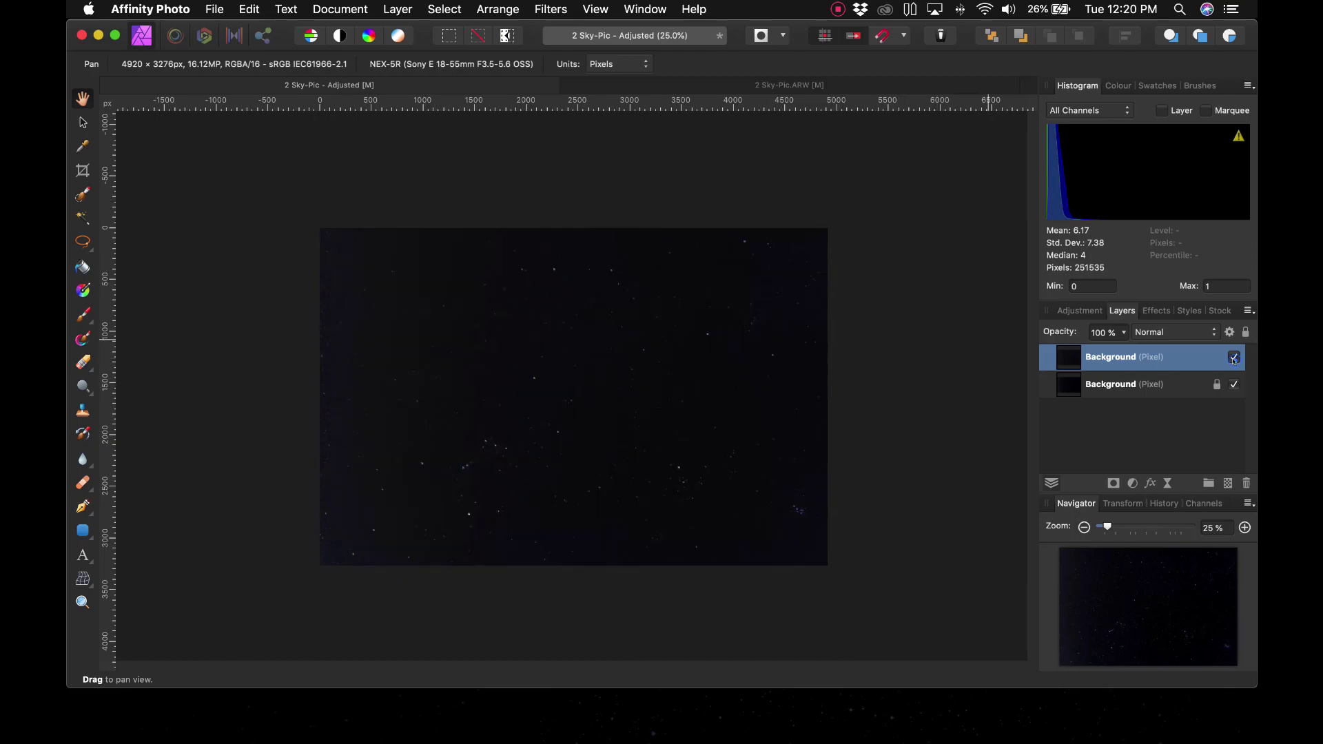
left_click(1234, 359)
left_click(1233, 359)
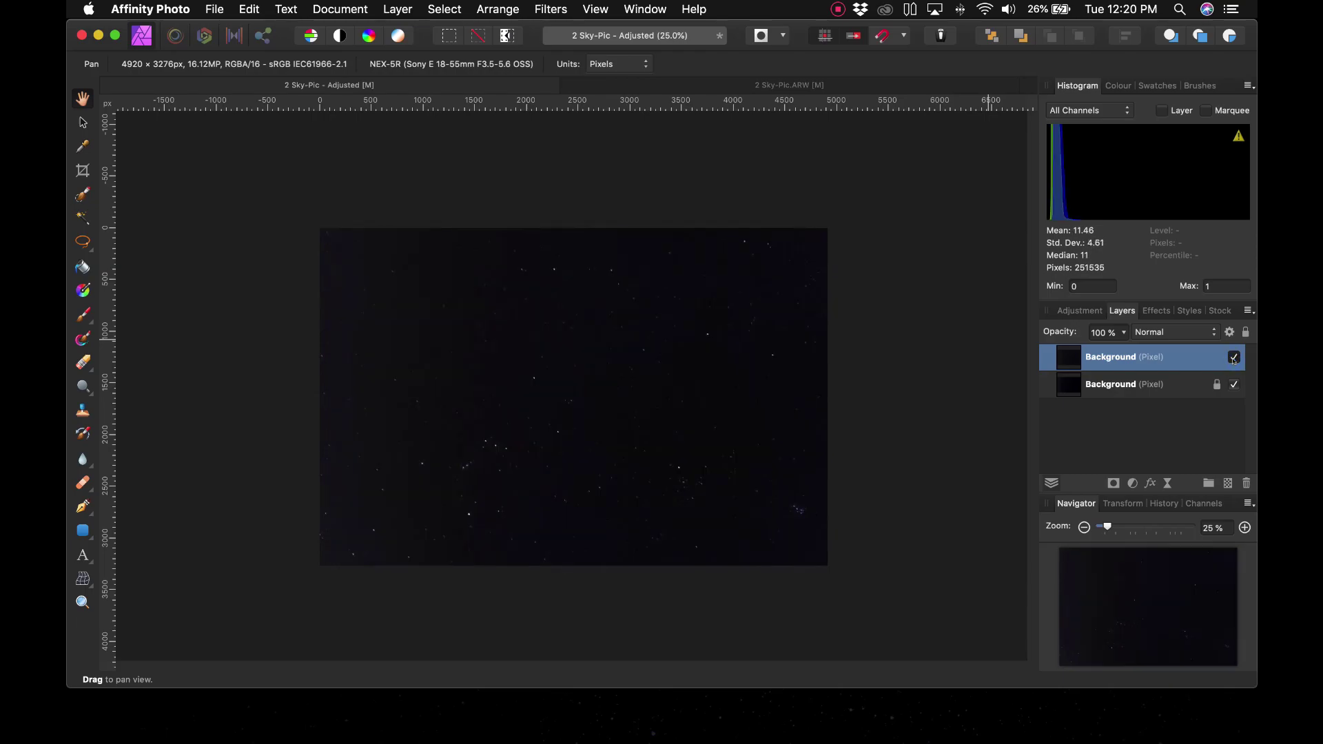
left_click(1233, 359)
left_click(1234, 359)
left_click(1233, 359)
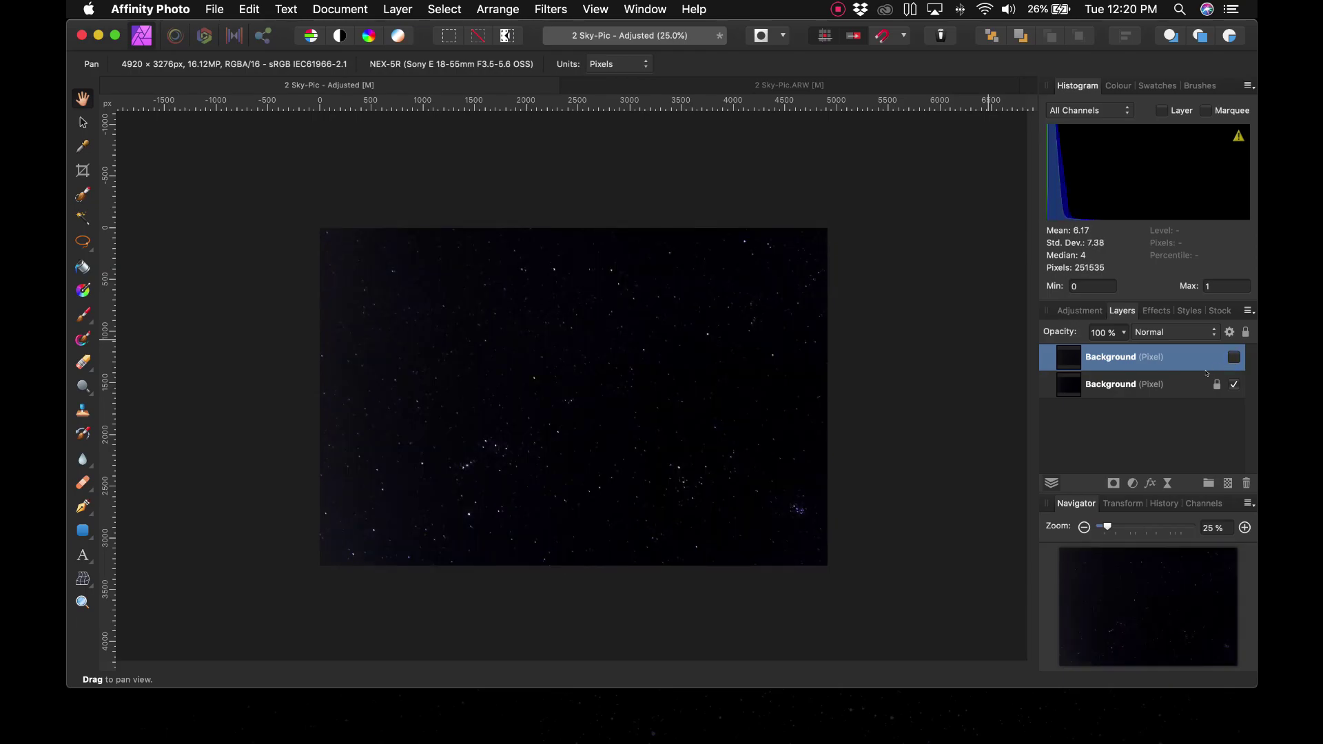
left_click(1154, 390)
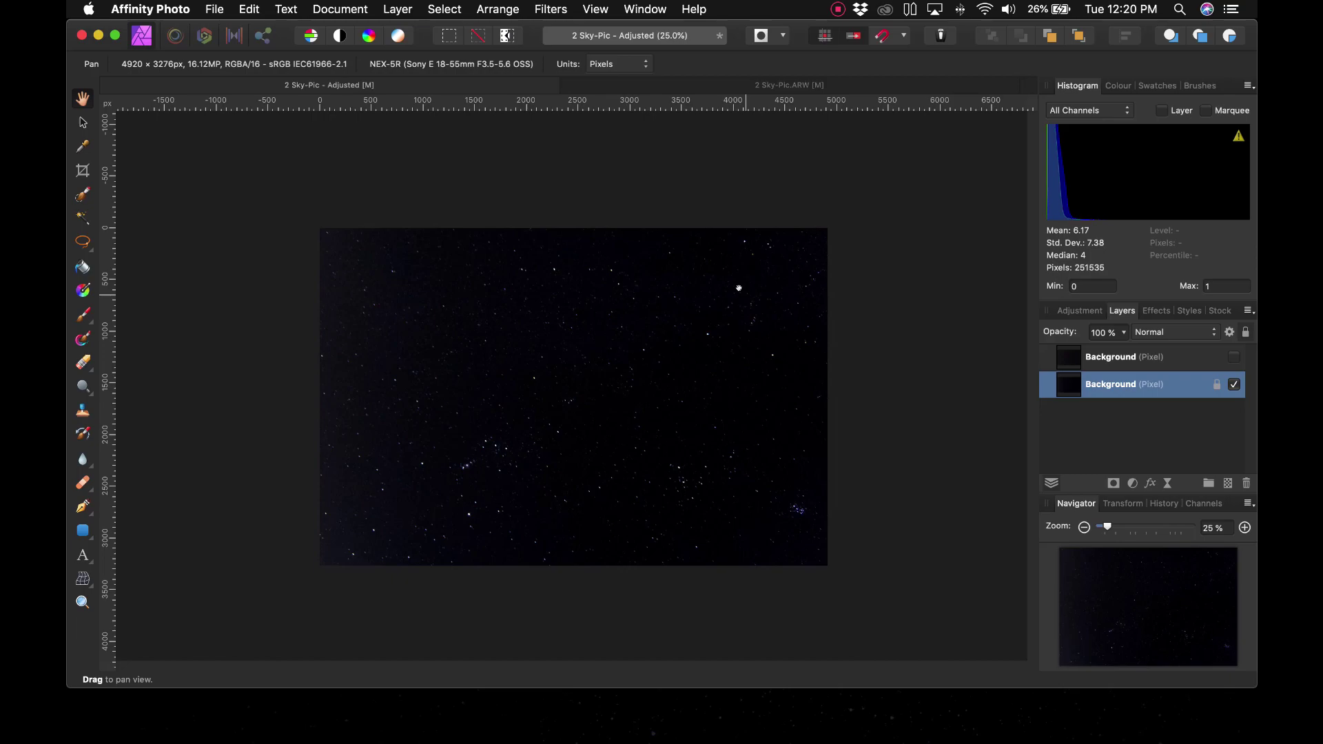
left_click(210, 8)
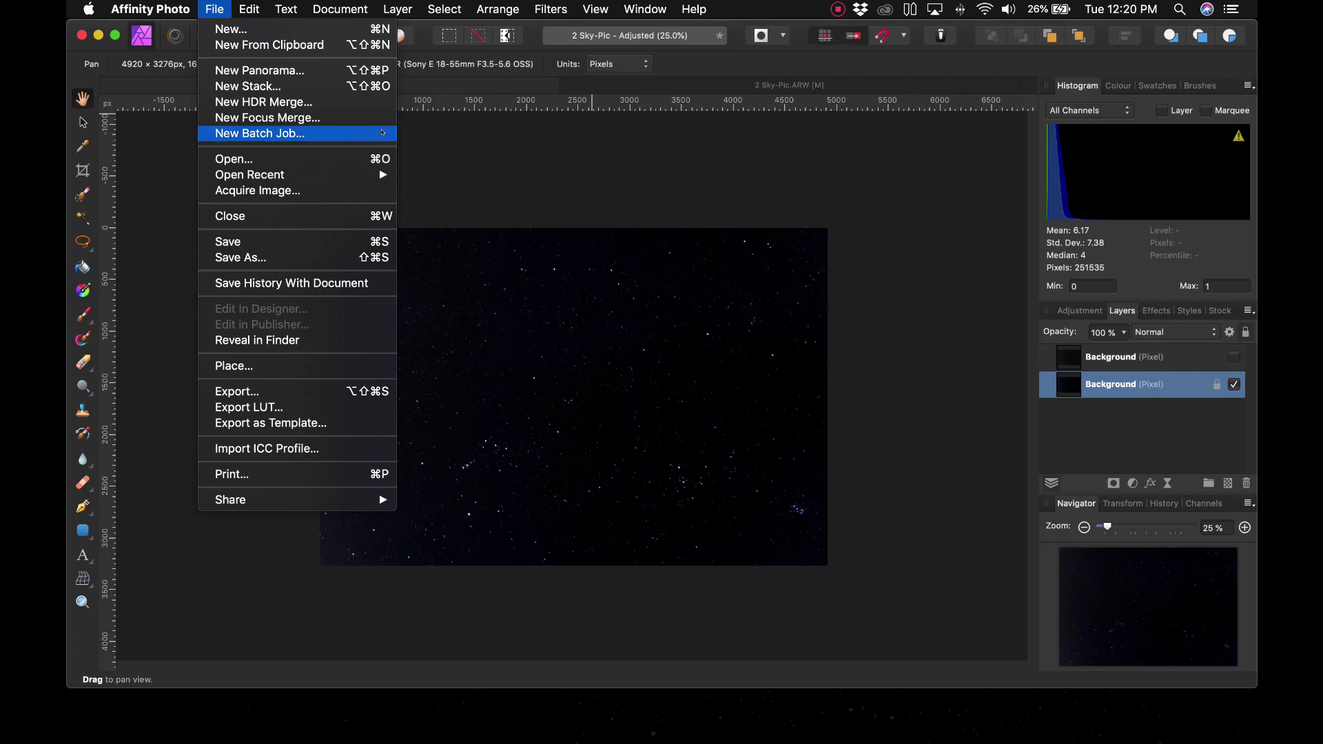
Step: Export as JPEG with the width set to 2500 px
left_click(287, 392)
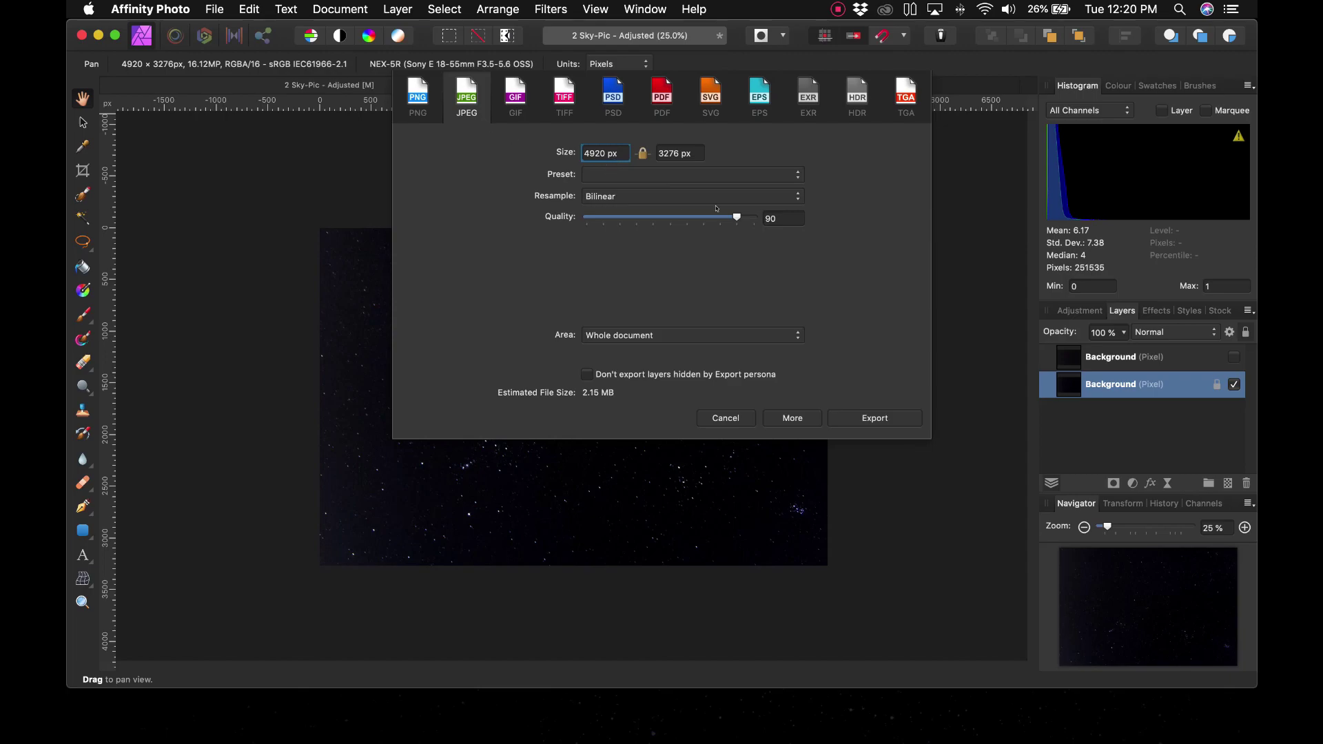
double_click(603, 153)
left_click_drag(607, 153, 562, 146)
type("25")
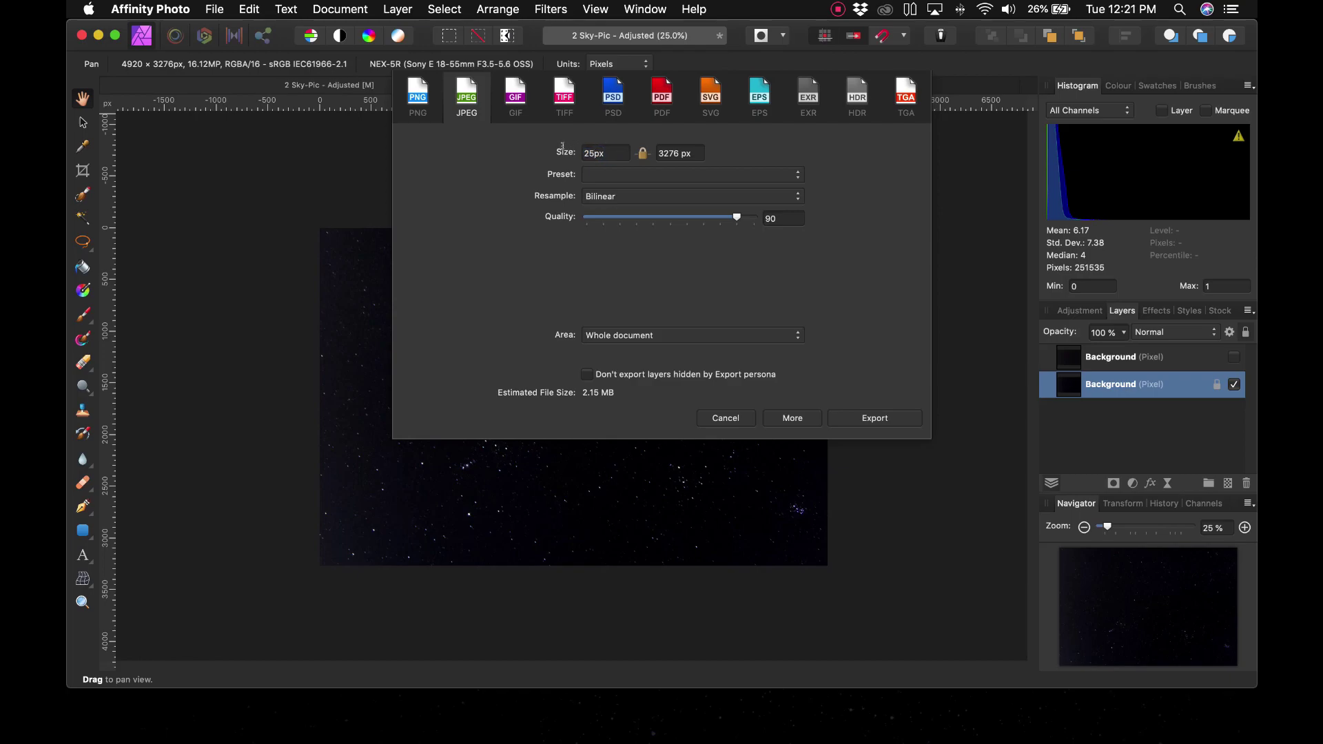
type("00")
key("Tab")
Step: Save the JPEG in the Exported folder named Orion with the photographer's name appended
left_click(875, 418)
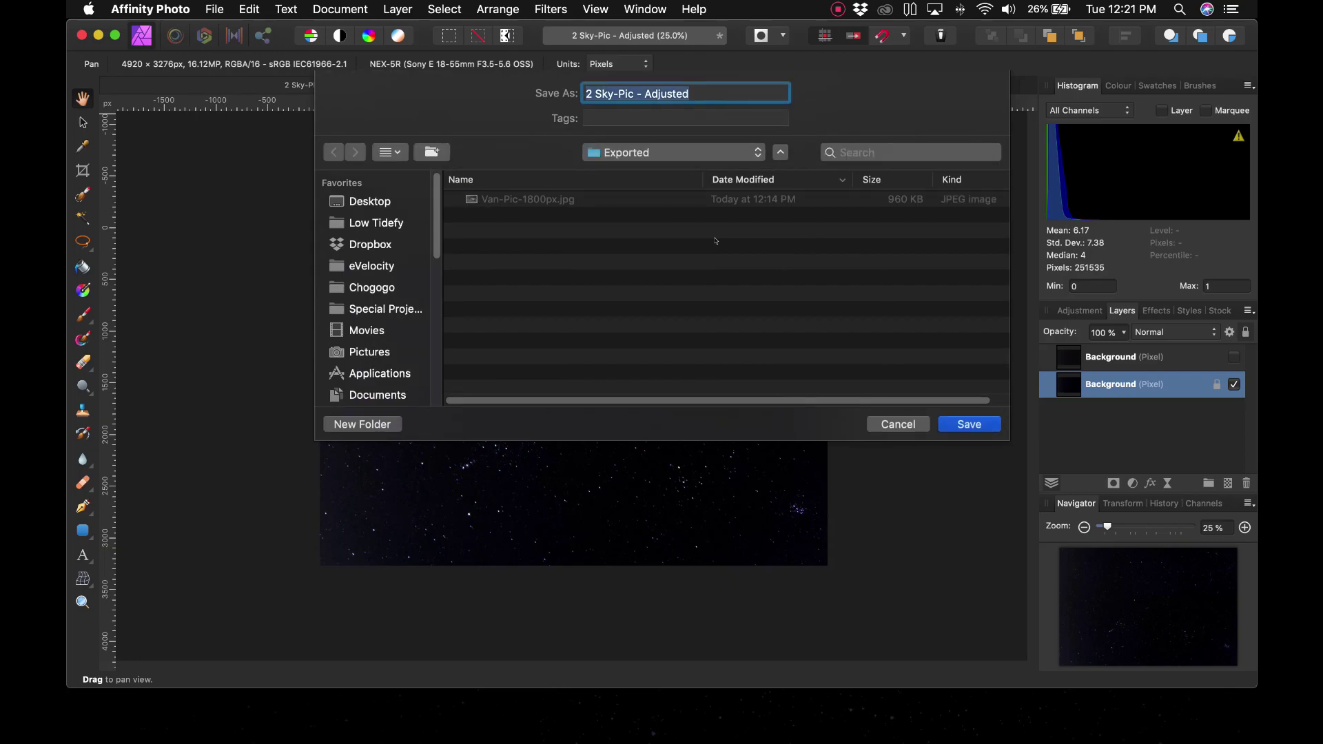
left_click_drag(711, 95, 694, 76)
type("Orion ")
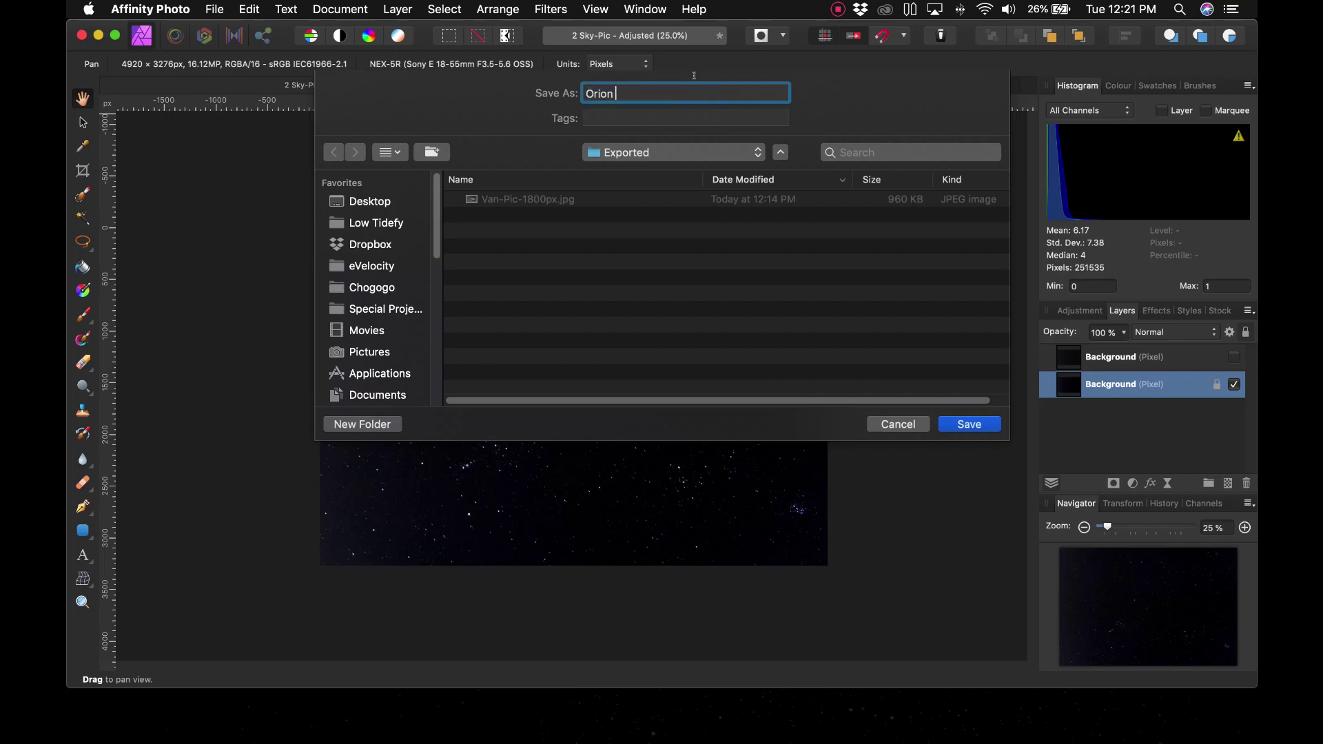
left_click(968, 425)
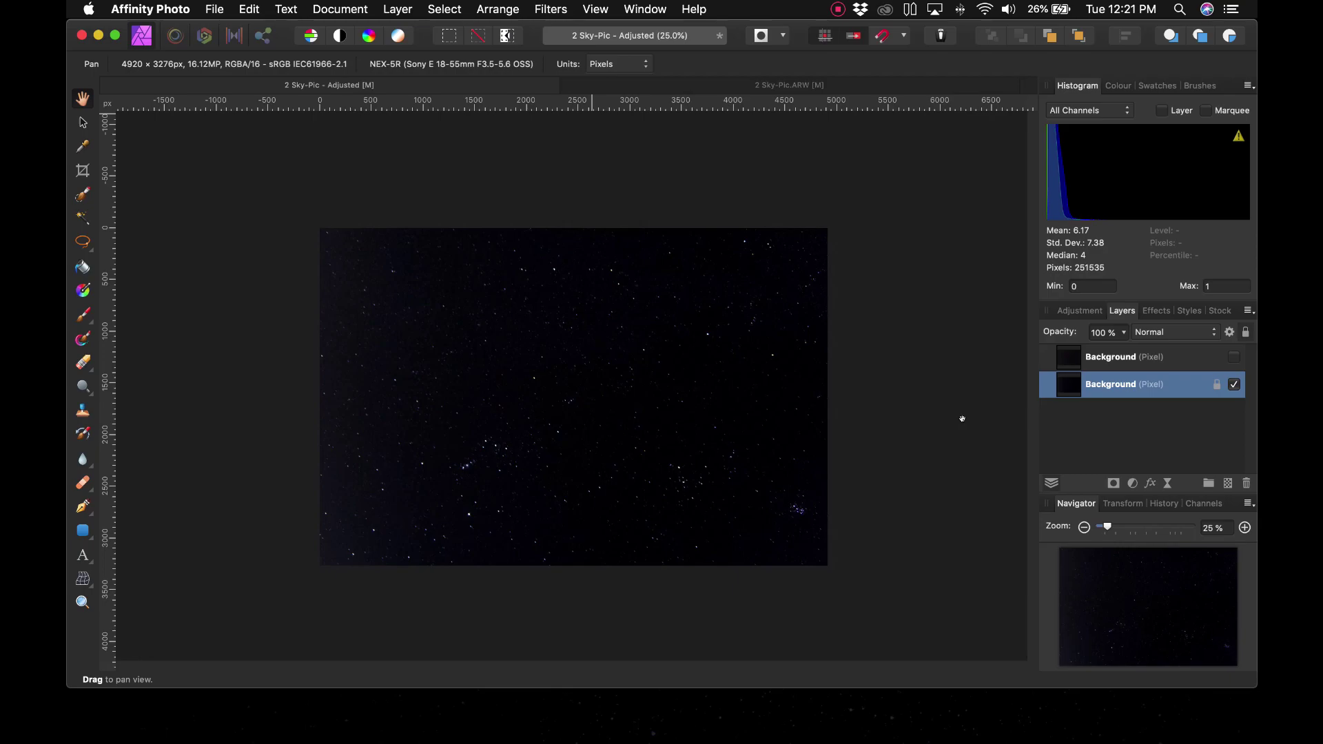
Step: Switch from Affinity Photo to Finder
key("super+Tab")
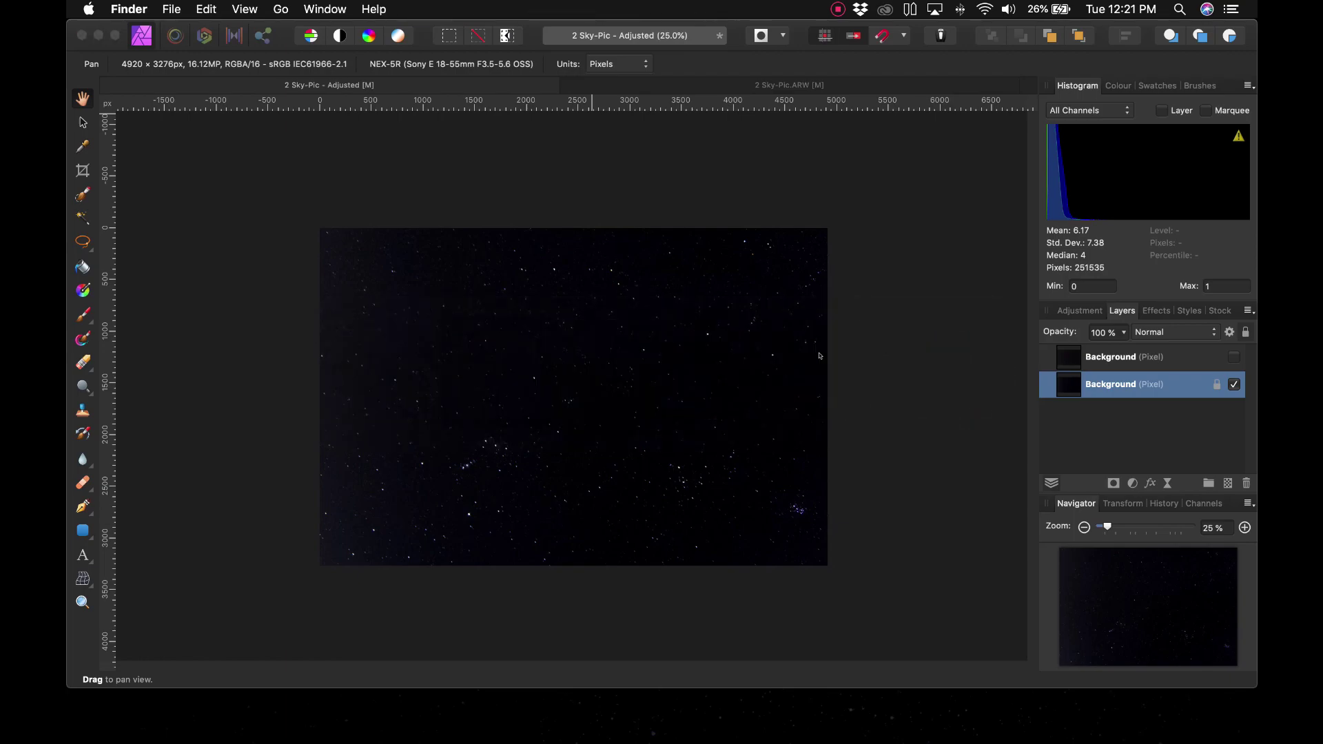
left_click(836, 8)
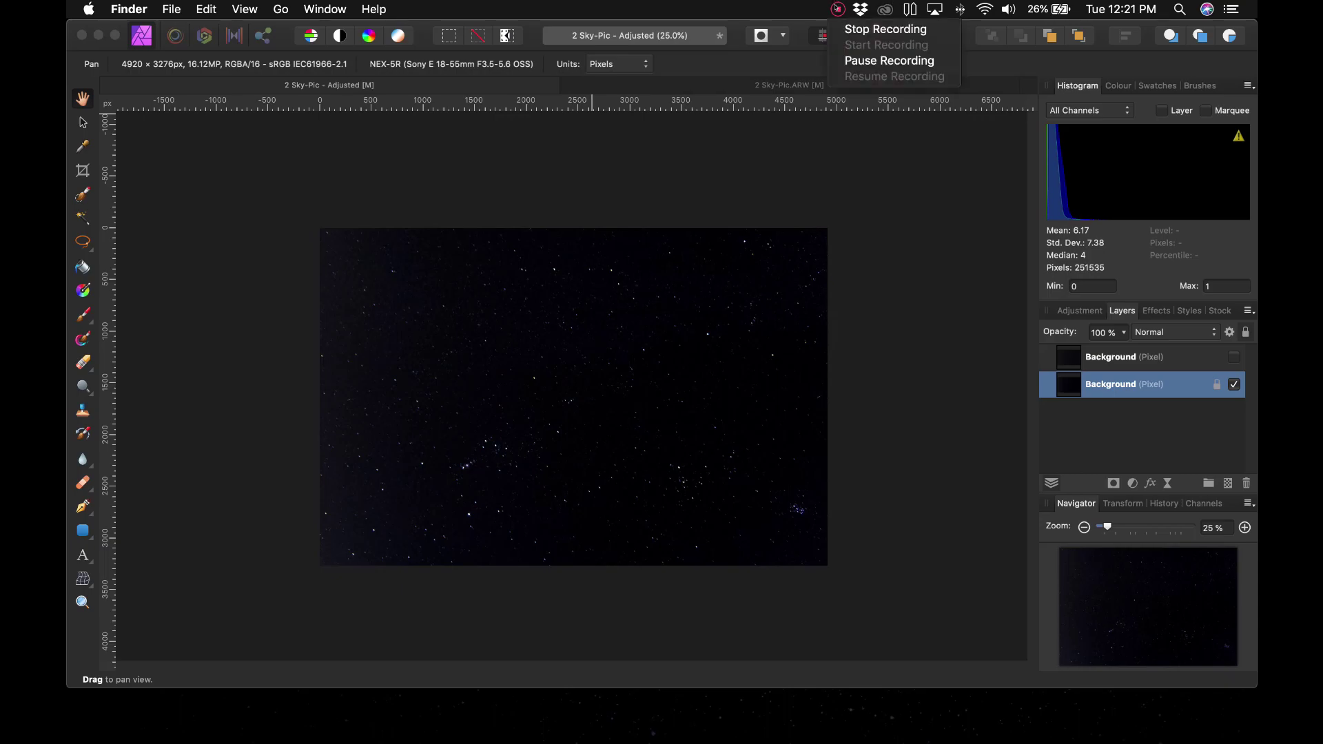